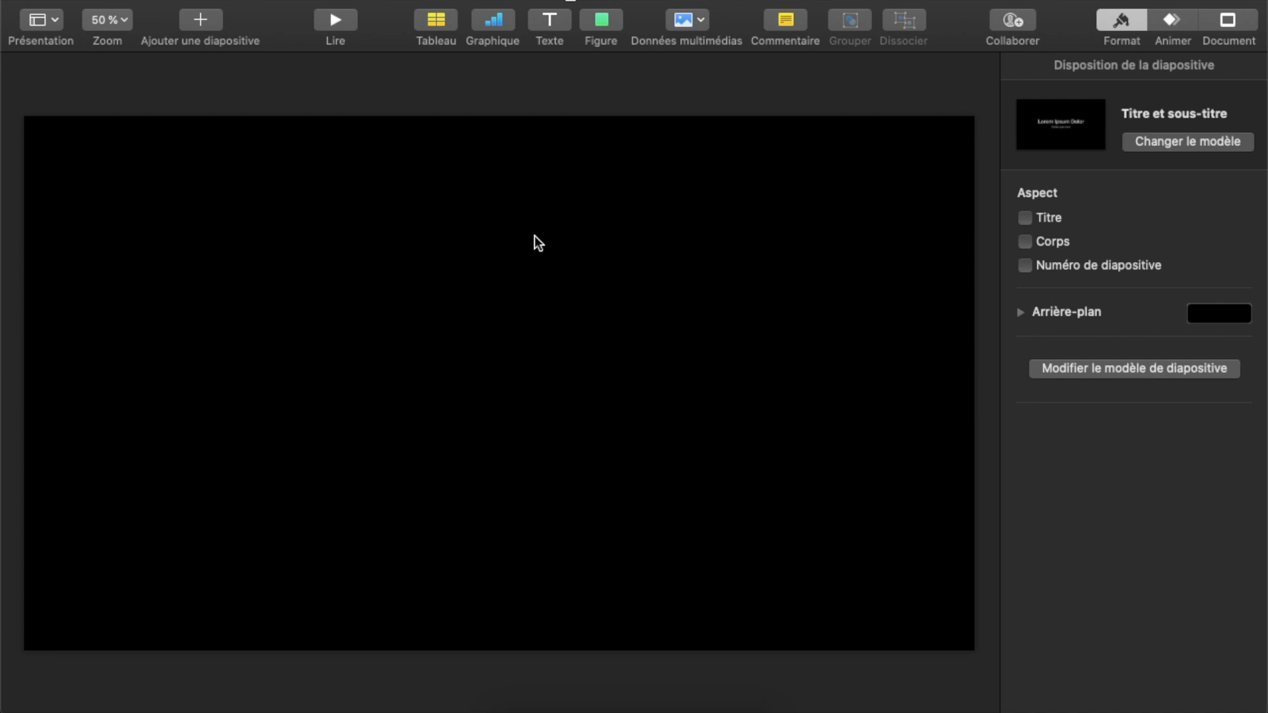
- Insert a standard square shape, stretch it into a wide bar and place it in the lower part of the slide
{"action": "left_click", "coordinate": [602, 21]}
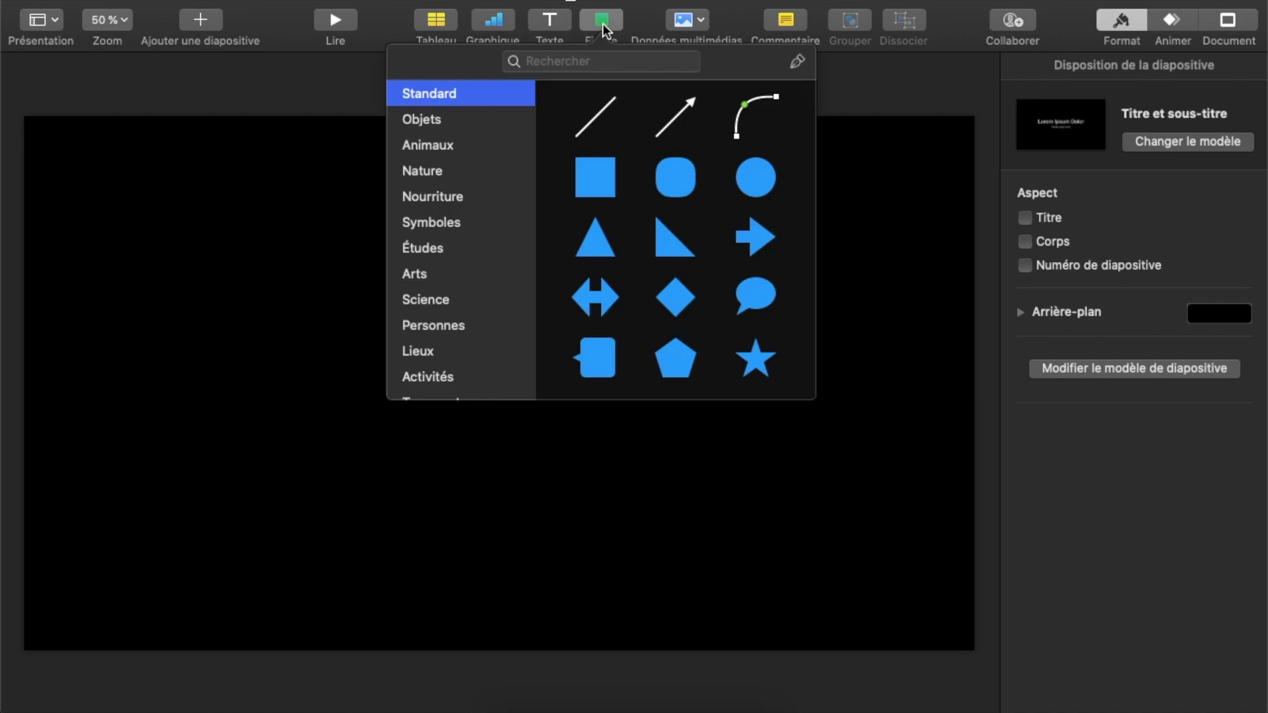
{"action": "left_click", "coordinate": [603, 187]}
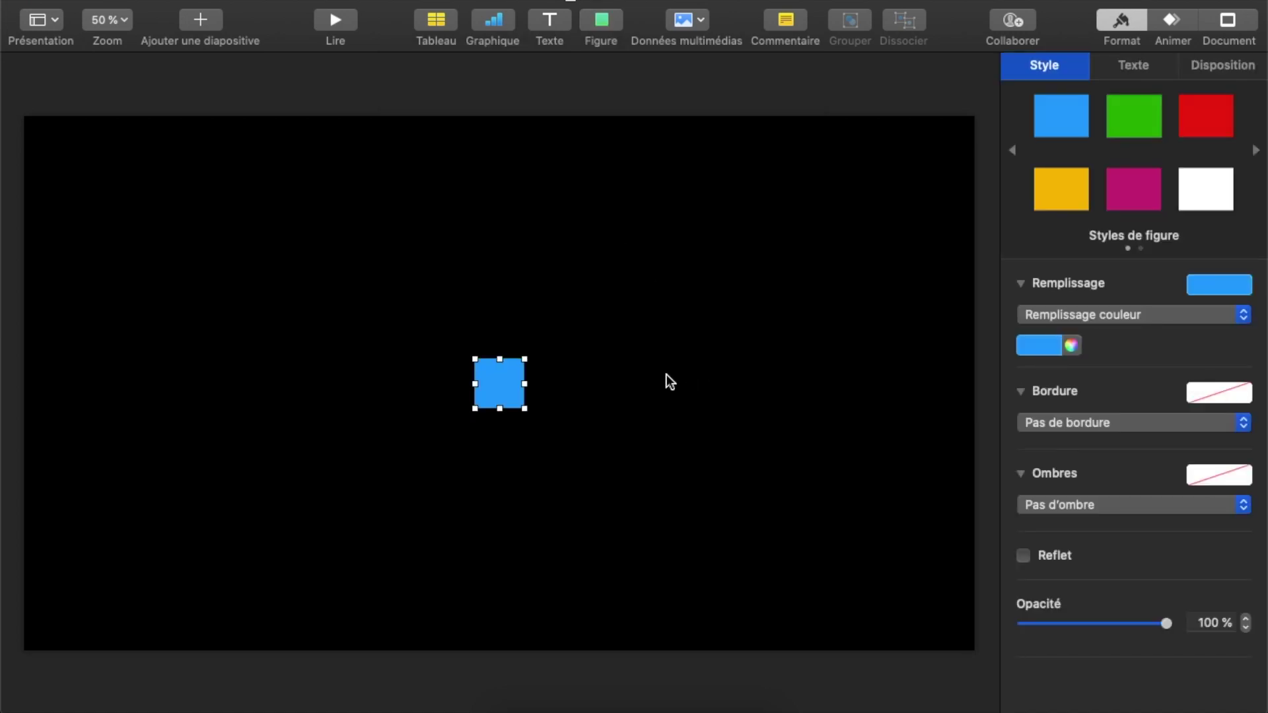
{"action": "left_click_drag", "start_coordinate": [524, 385], "coordinate": [852, 384]}
{"action": "left_click_drag", "start_coordinate": [747, 388], "coordinate": [471, 497]}
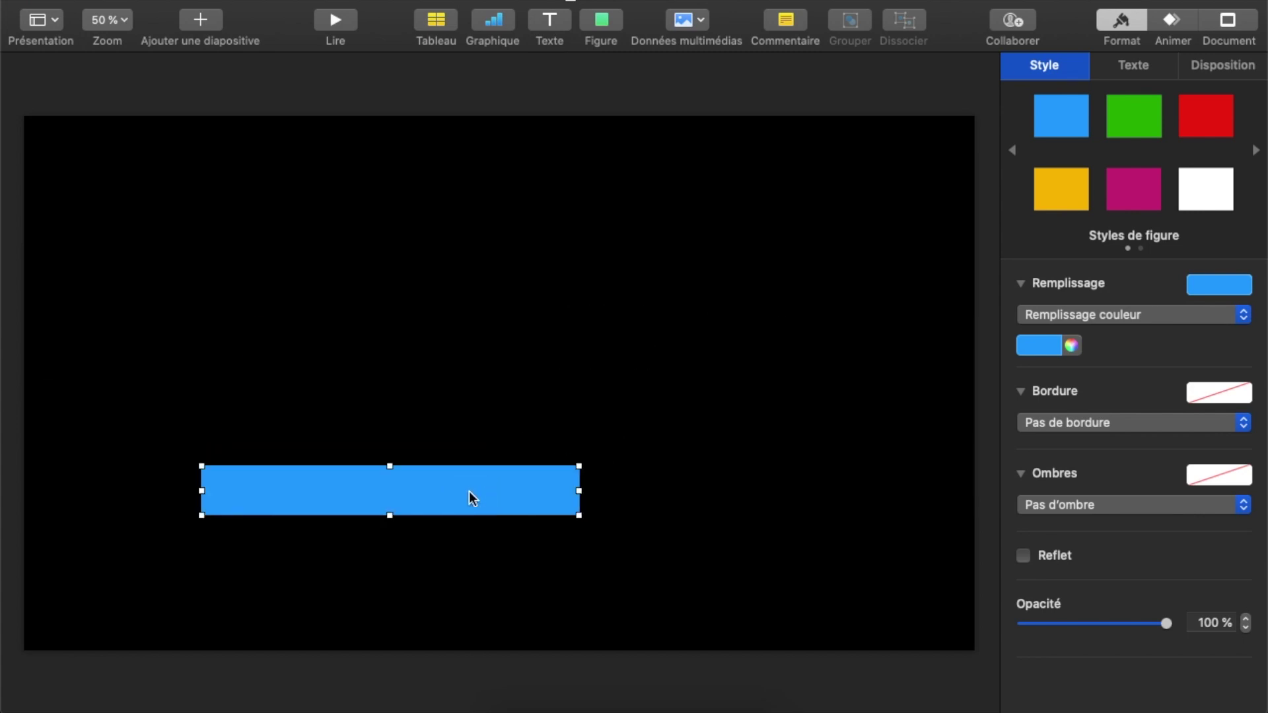
- Apply the red shape style to the bar and resize it in the slide's lower-left corner to span over half the width
{"action": "left_click", "coordinate": [1216, 124]}
{"action": "left_click", "coordinate": [442, 488]}
{"action": "left_click_drag", "start_coordinate": [442, 487], "coordinate": [277, 609]}
{"action": "left_click_drag", "start_coordinate": [415, 589], "coordinate": [618, 605]}
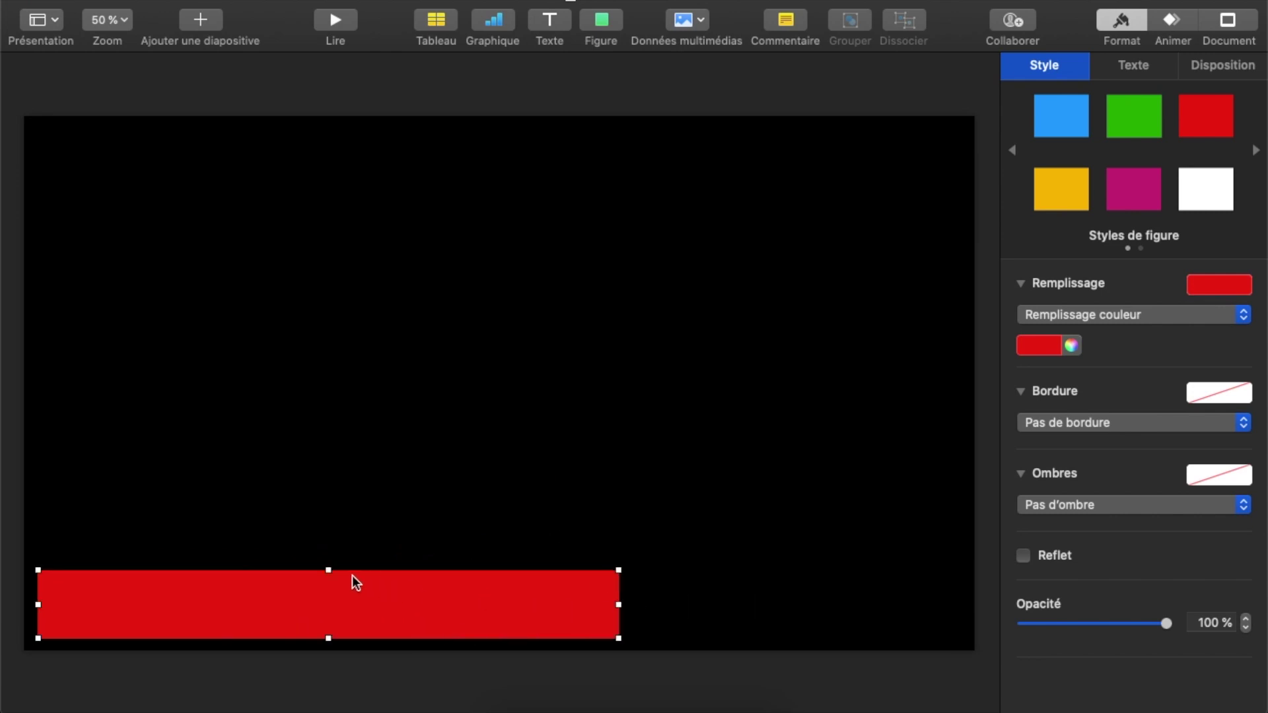
{"action": "left_click_drag", "start_coordinate": [325, 570], "coordinate": [326, 584]}
{"action": "mouse_move", "coordinate": [383, 615]}
{"action": "left_mouse_down"}
{"action": "mouse_move", "coordinate": [381, 595]}
{"action": "mouse_move", "coordinate": [372, 615]}
{"action": "left_mouse_up"}
- Look through the available fonts and choose Impact for the red bar's text
{"action": "left_click", "coordinate": [1144, 255]}
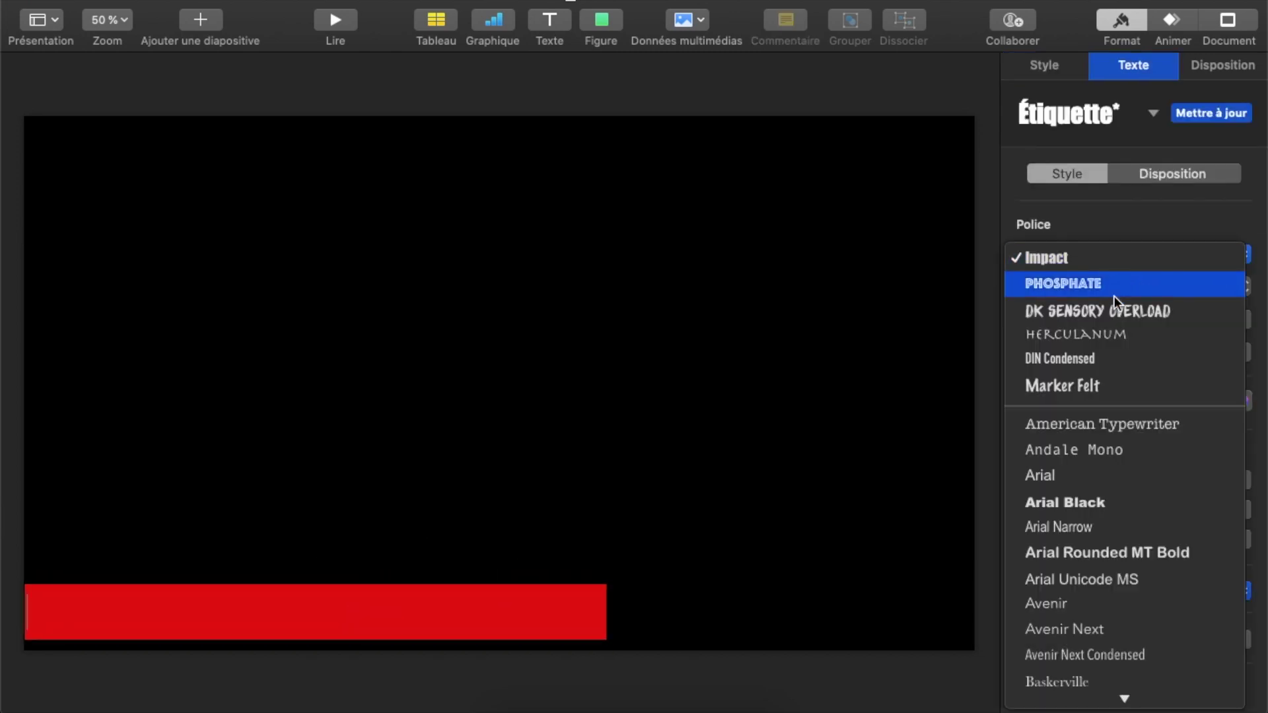
{"action": "scroll", "coordinate": [1137, 403], "scroll_direction": "down", "scroll_amount": 10}
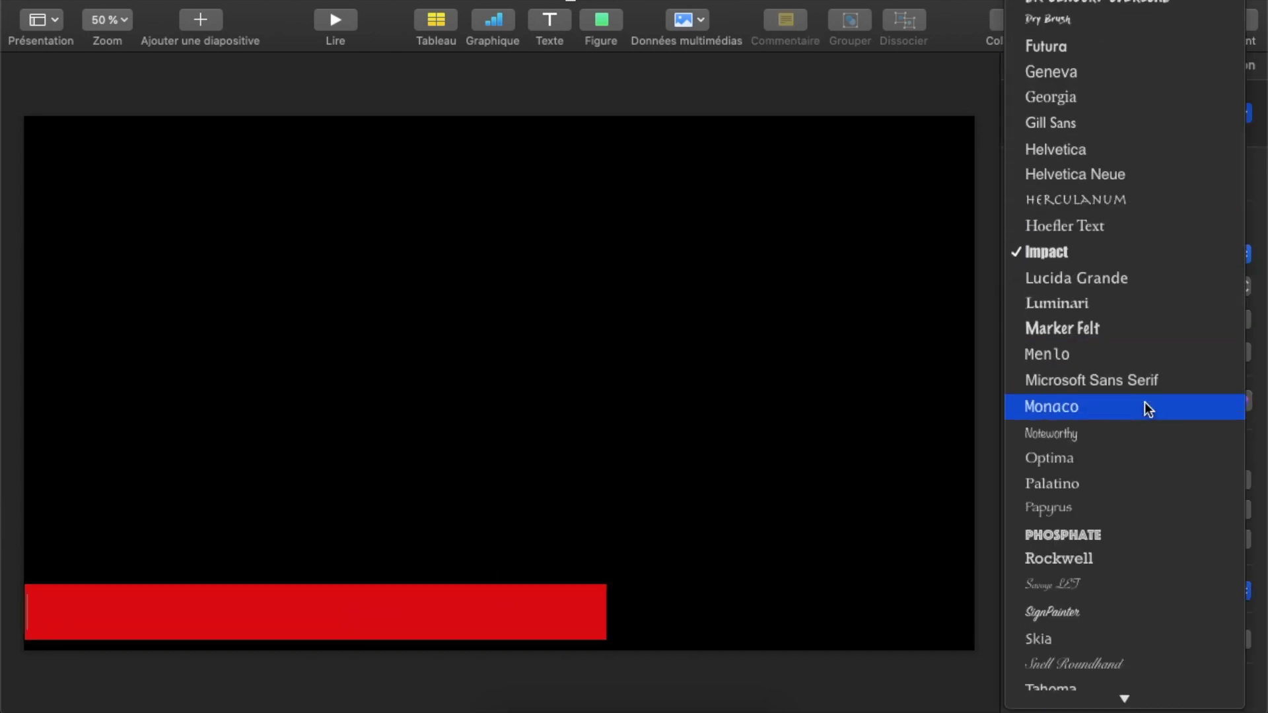
{"action": "scroll", "coordinate": [1144, 402], "scroll_direction": "up", "scroll_amount": 10}
{"action": "scroll", "coordinate": [1144, 402], "scroll_direction": "down", "scroll_amount": 3}
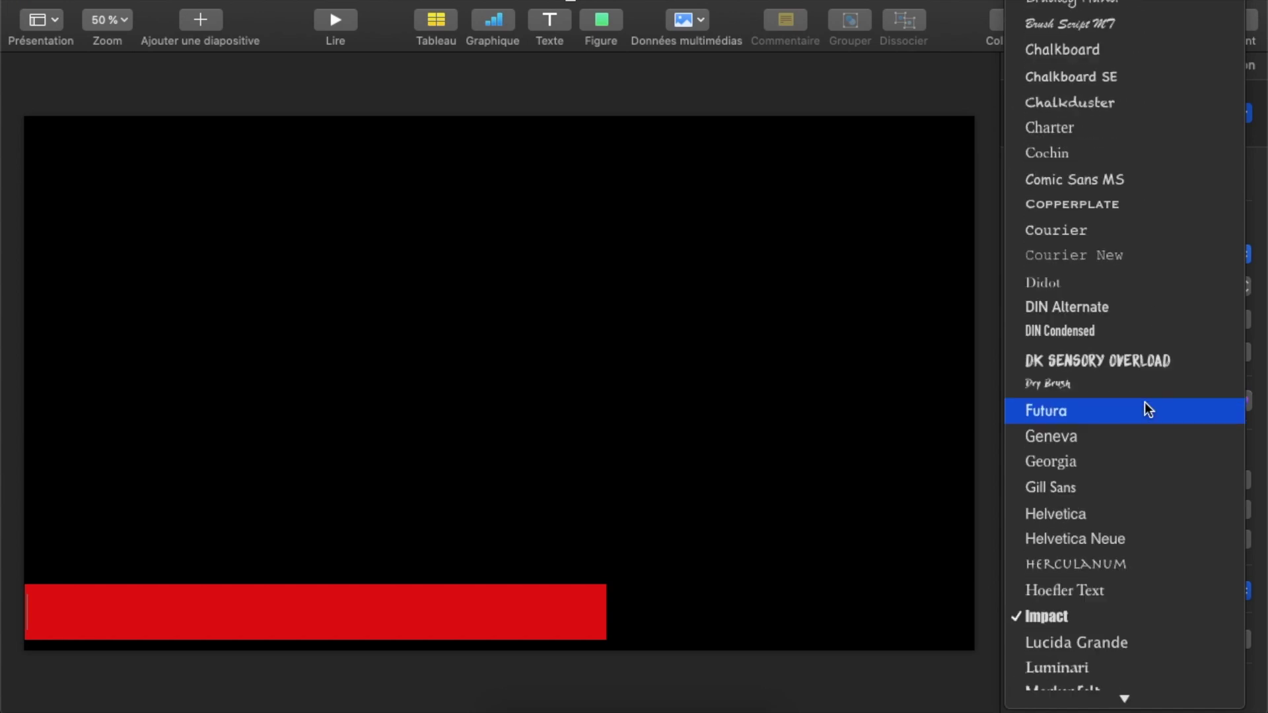
{"action": "left_click", "coordinate": [1066, 620]}
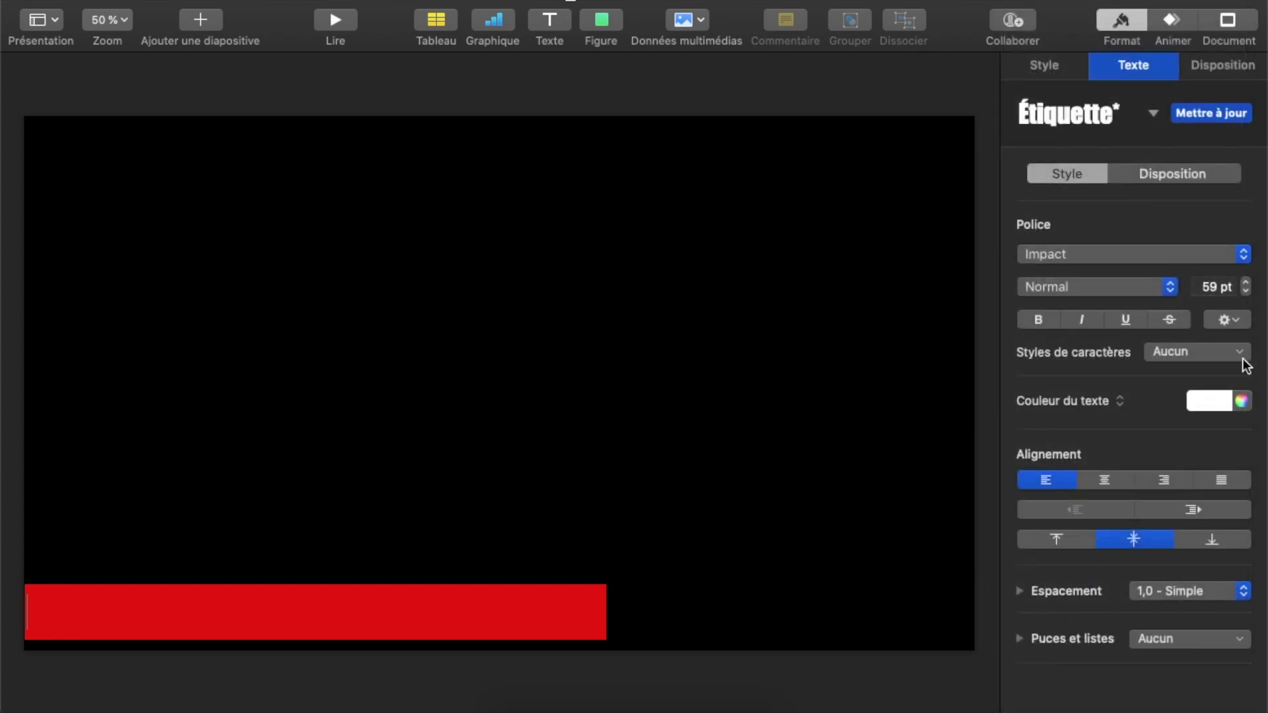
- Enter the text "ABONNE-TOI ET ACTIVE LES NOTIFICATIONS !" in the red bar
{"action": "left_click", "coordinate": [91, 616]}
{"action": "type", "text": "A"}
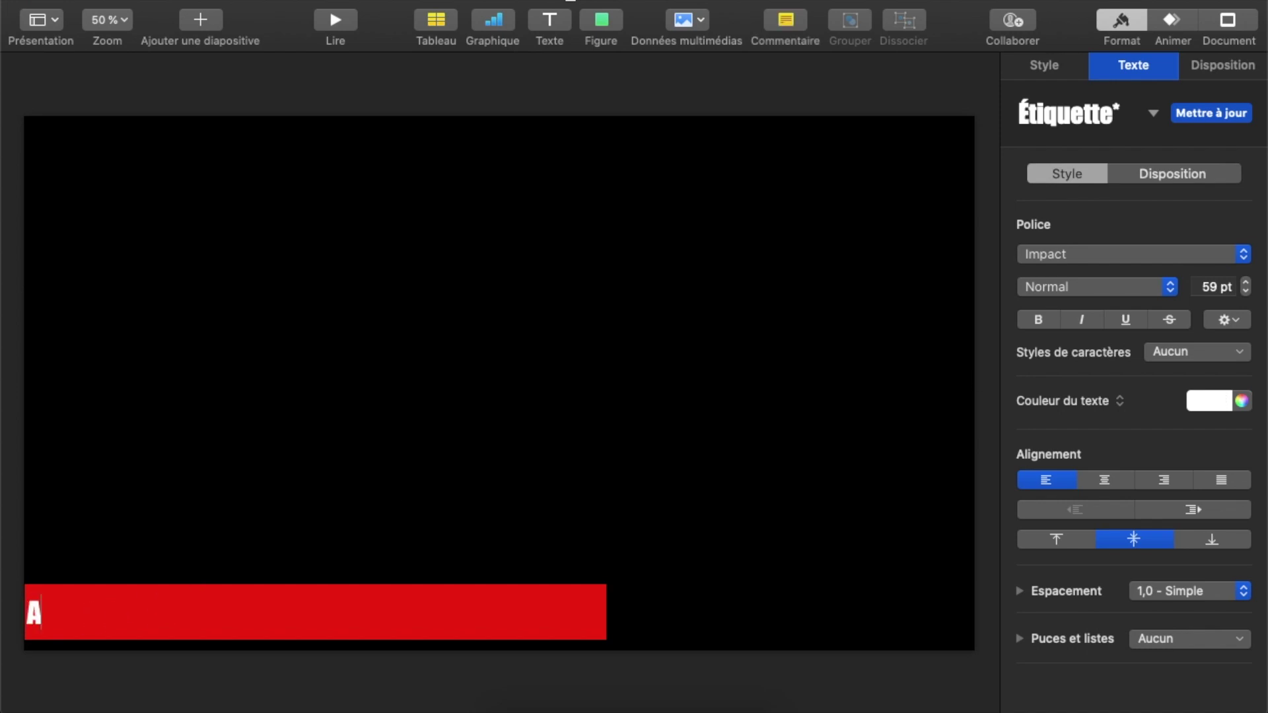
{"action": "type", "text": "BONNE"}
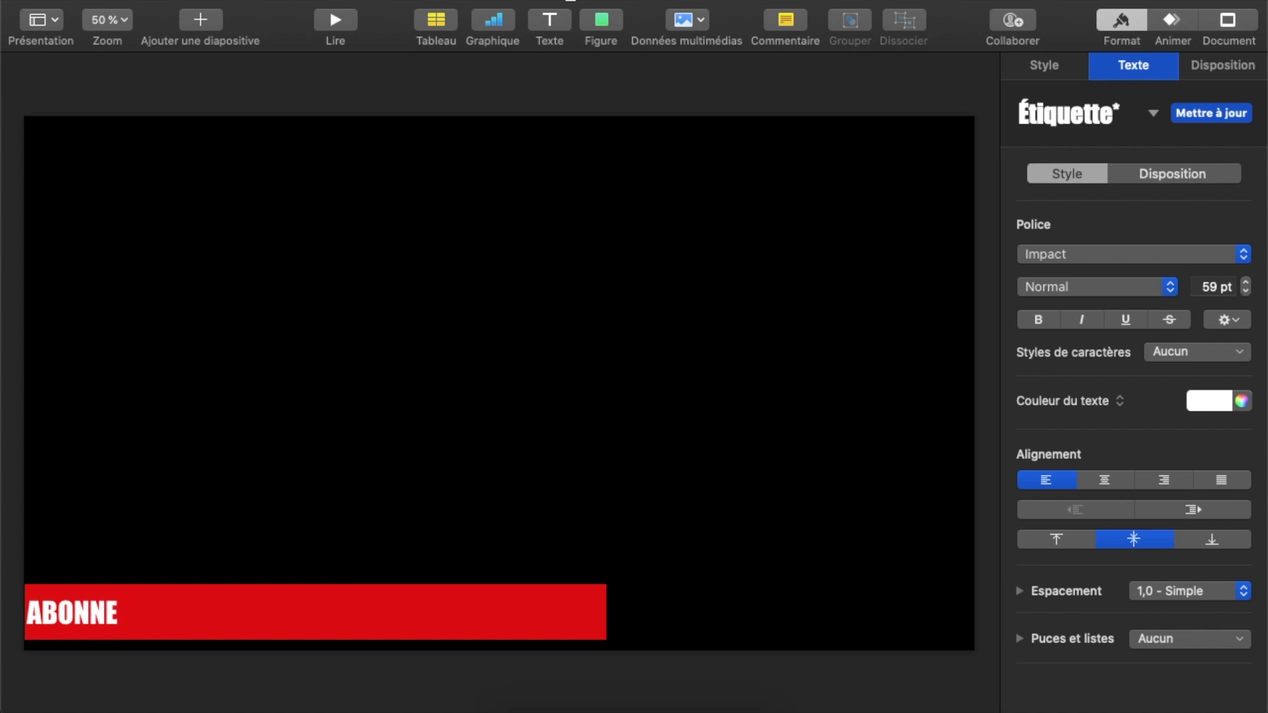
{"action": "type", "text": "-TOI et"}
{"action": "key", "text": "BackSpace"}
{"action": "key", "text": "BackSpace"}
{"action": "type", "text": "ET ACTIVE LES C"}
{"action": "key", "text": "BackSpace"}
{"action": "type", "text": "N"}
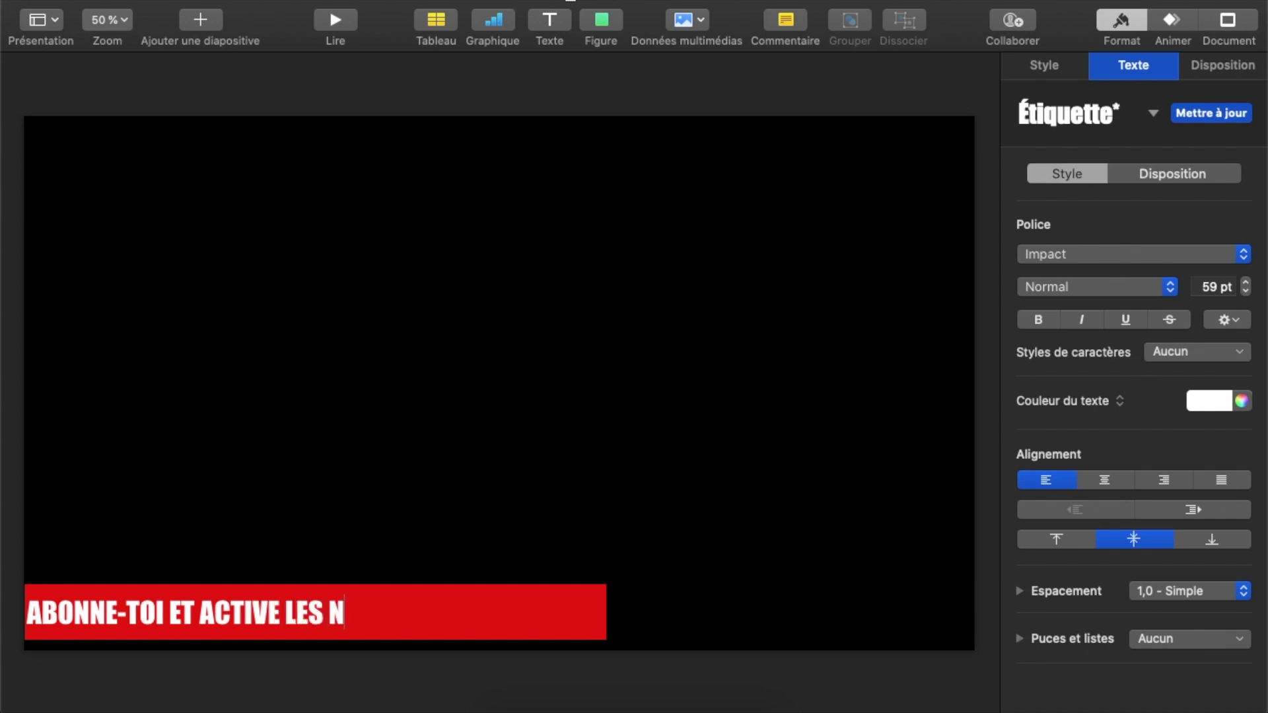
{"action": "type", "text": "OTIFICATIONS !"}
- Reduce the font size of only the words "ET ACTIVE LES" in the banner text
{"action": "left_click", "coordinate": [187, 526]}
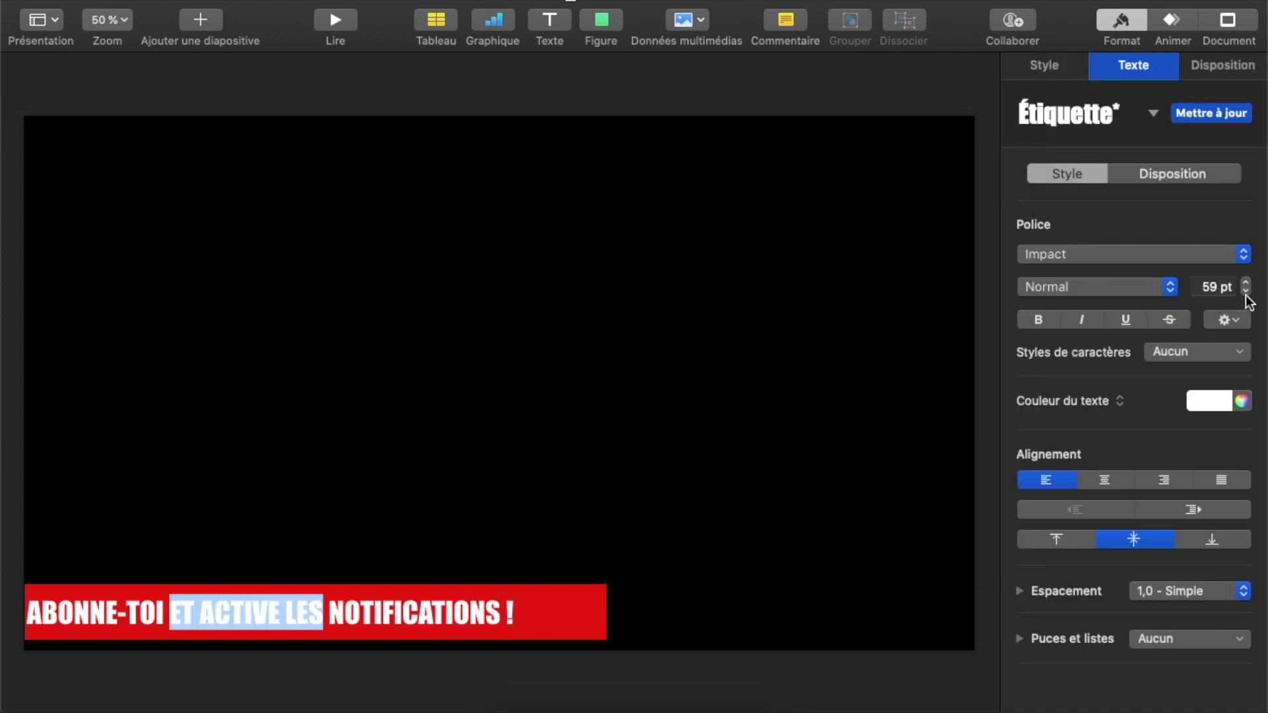
{"action": "left_click", "coordinate": [1246, 292]}
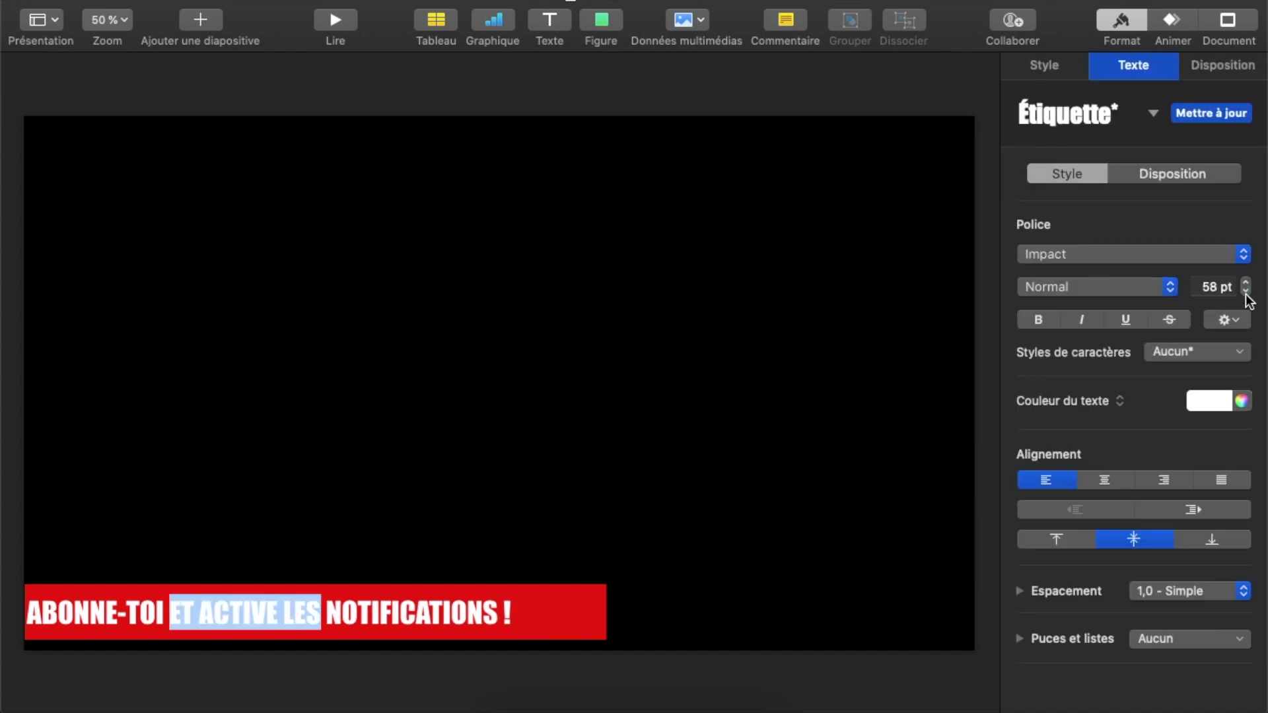
{"action": "left_click", "coordinate": [1246, 292]}
{"action": "left_click", "coordinate": [1246, 291]}
{"action": "left_click", "coordinate": [700, 404]}
- Narrow the red banner to about 961 pt wide so it fits closely around its text
{"action": "left_click", "coordinate": [580, 601]}
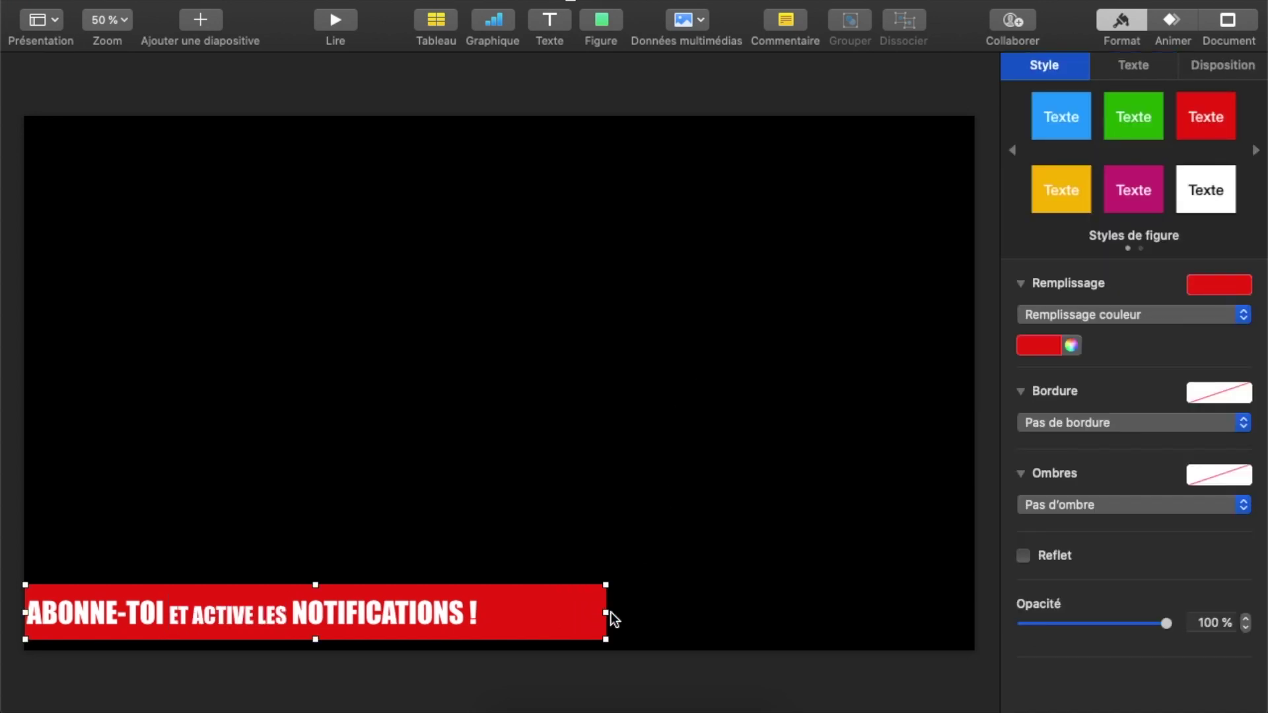
{"action": "left_click_drag", "start_coordinate": [604, 614], "coordinate": [500, 617]}
{"action": "left_click", "coordinate": [378, 537]}
- Try tilting the banner by about 8.7° and moving it toward the slide's middle, and set its rotation back to 0°
{"action": "left_click", "coordinate": [342, 585]}
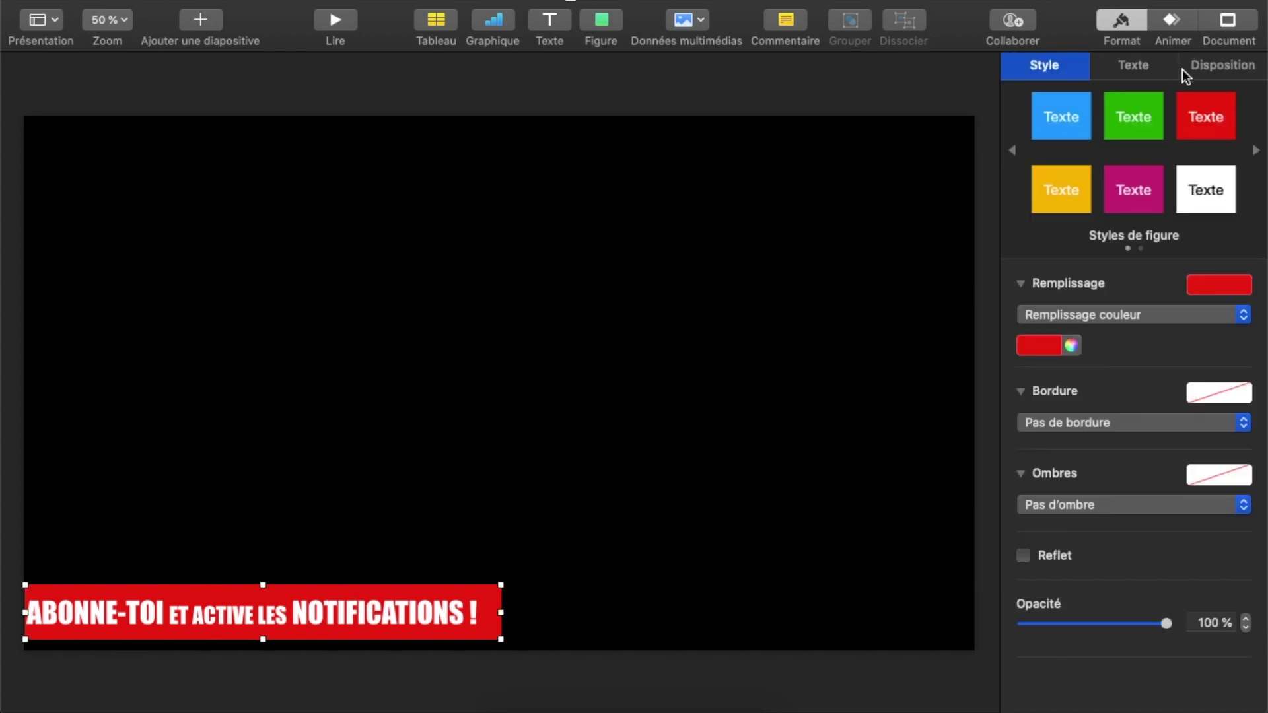
{"action": "left_click", "coordinate": [1223, 70]}
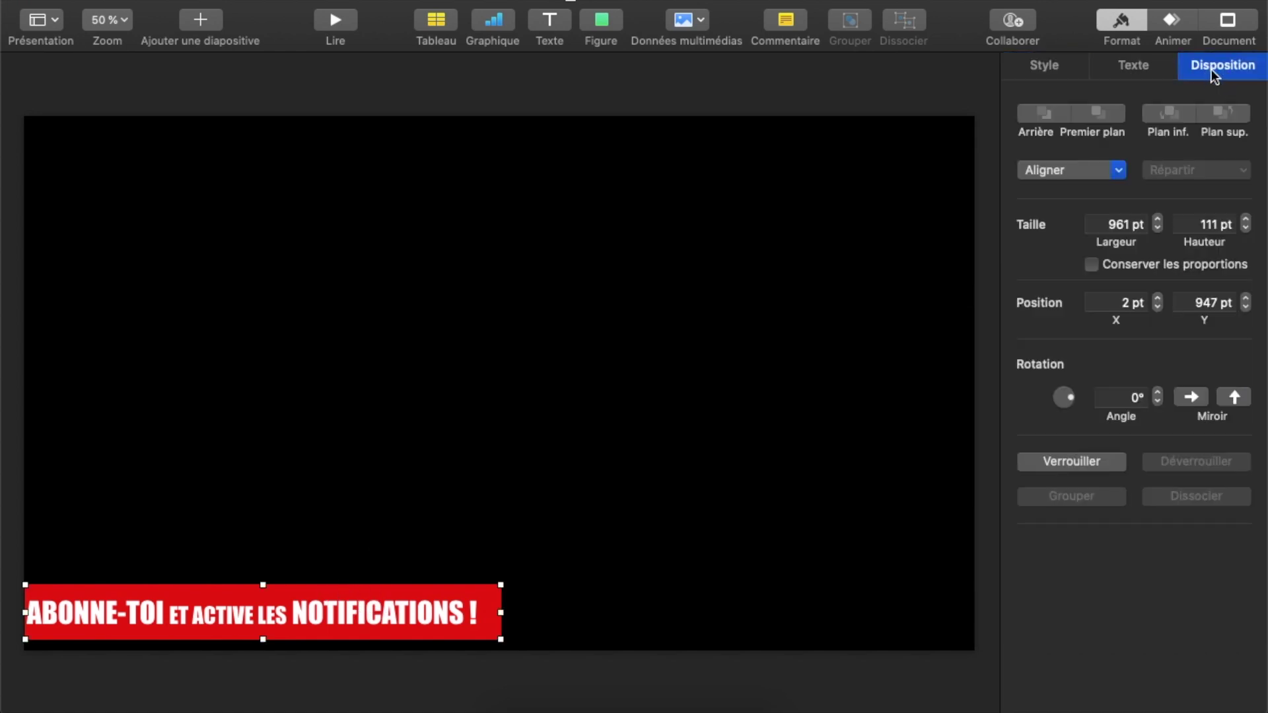
{"action": "mouse_move", "coordinate": [1073, 402]}
{"action": "left_mouse_down"}
{"action": "mouse_move", "coordinate": [1054, 395]}
{"action": "mouse_move", "coordinate": [1066, 385]}
{"action": "mouse_move", "coordinate": [1090, 405]}
{"action": "left_mouse_up"}
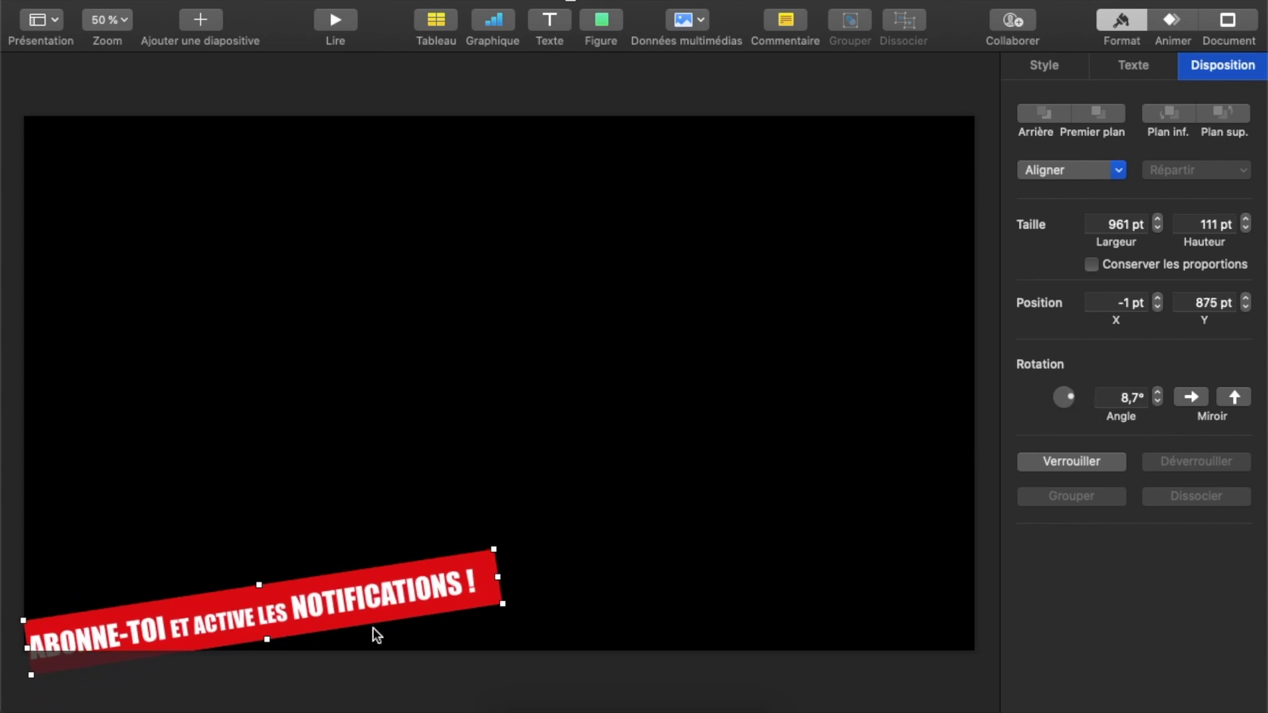
{"action": "left_click_drag", "start_coordinate": [382, 579], "coordinate": [639, 535]}
{"action": "left_click_drag", "start_coordinate": [1072, 398], "coordinate": [1073, 402]}
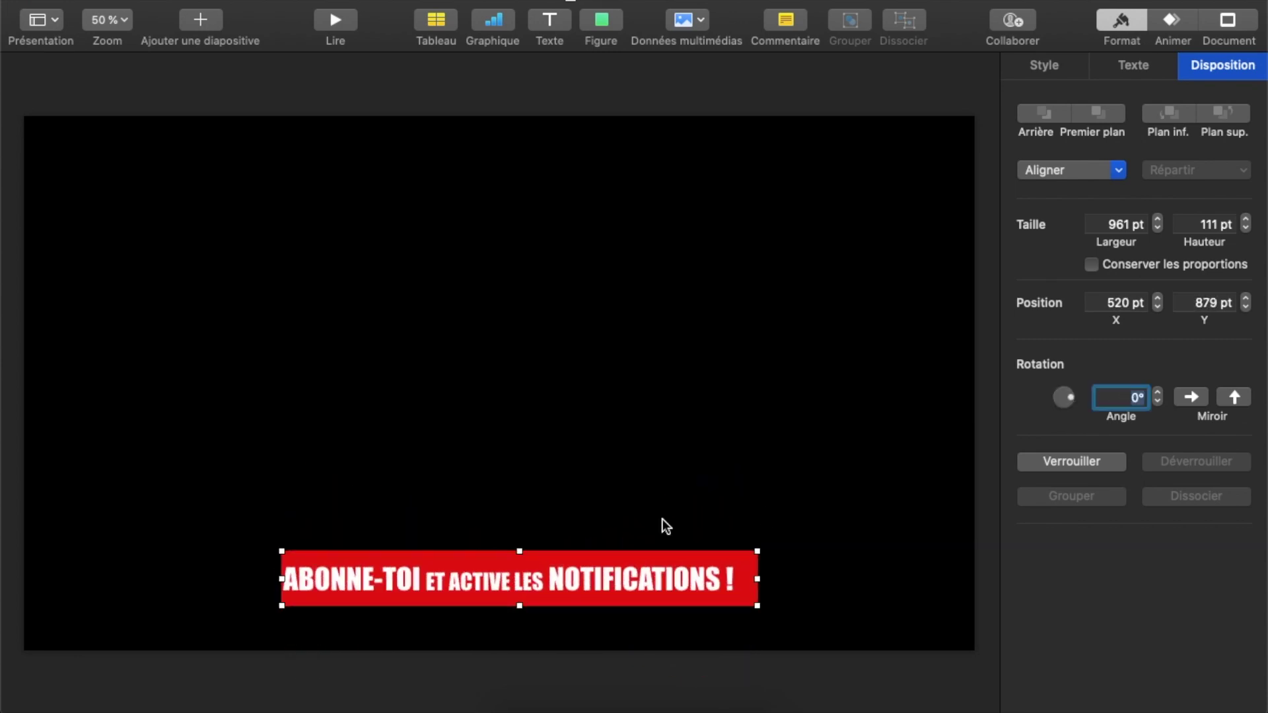
- Move the banner to the slide's lower-left corner, at about x 8 pt and y 963 pt
{"action": "left_click_drag", "start_coordinate": [646, 561], "coordinate": [391, 601]}
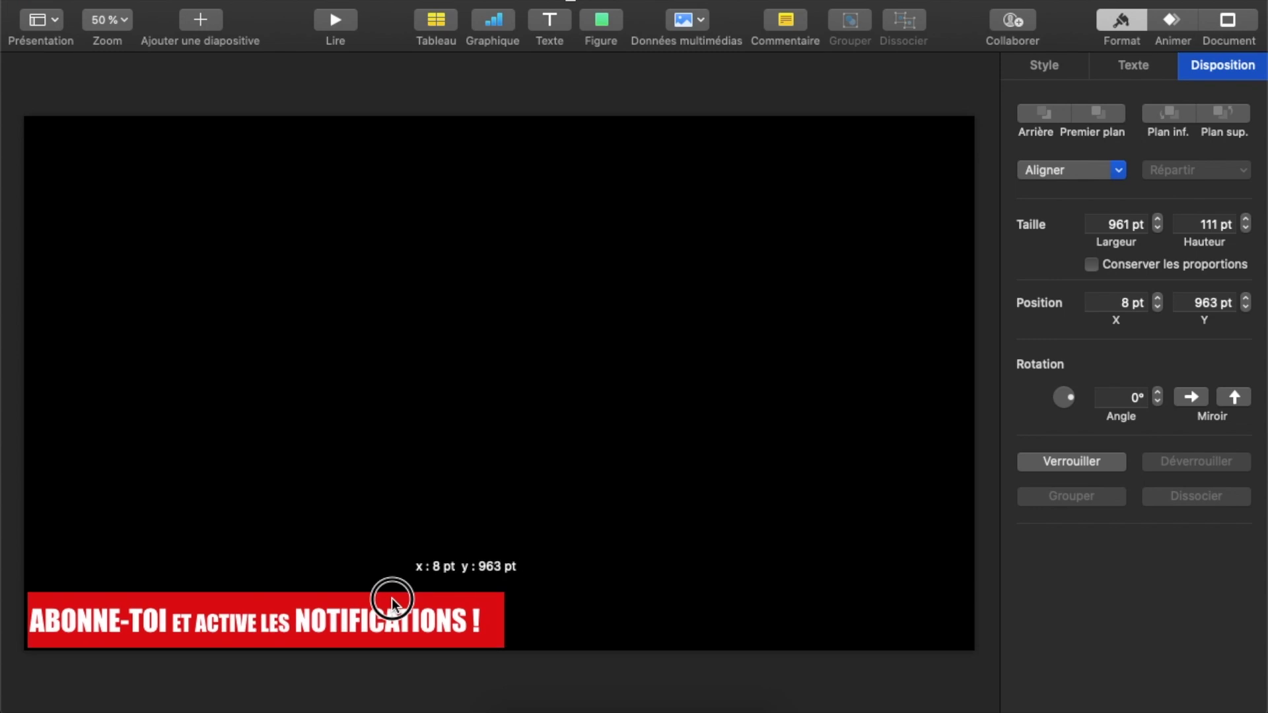
{"action": "left_click", "coordinate": [446, 447]}
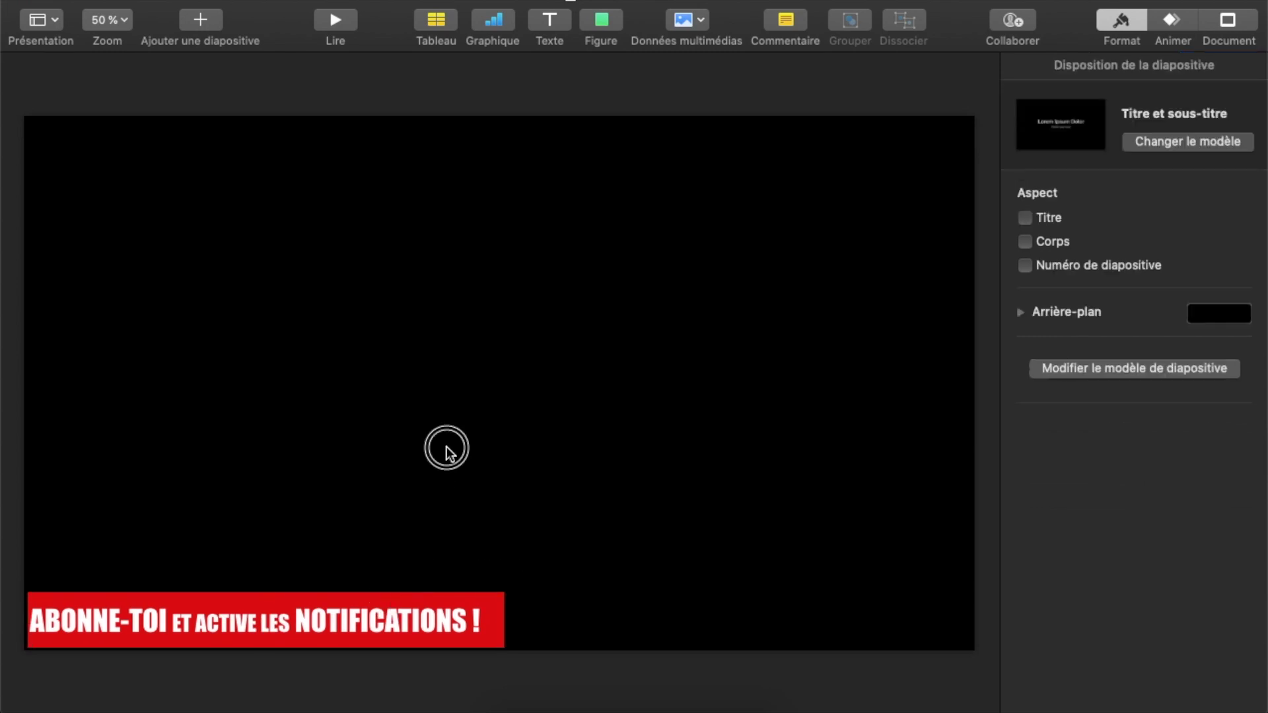
{"action": "left_click", "coordinate": [466, 597]}
{"action": "left_click", "coordinate": [1173, 27]}
{"action": "left_click", "coordinate": [1133, 134]}
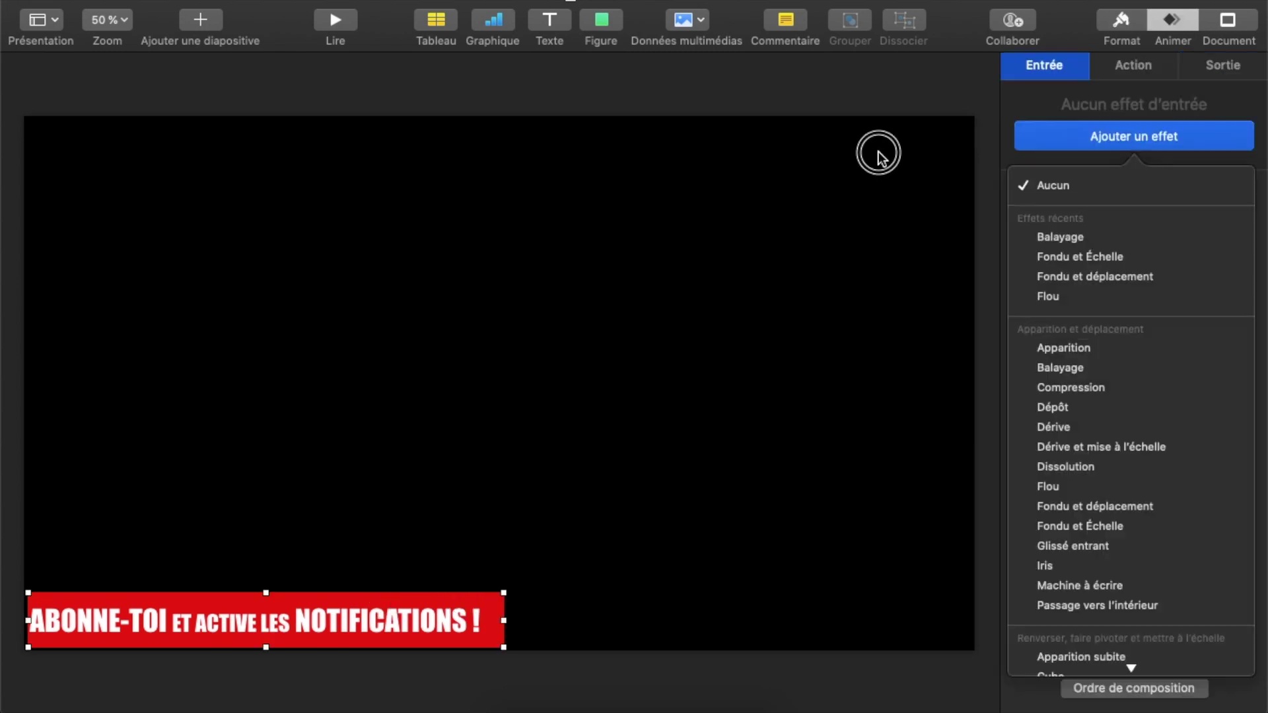
{"action": "left_click", "coordinate": [879, 156]}
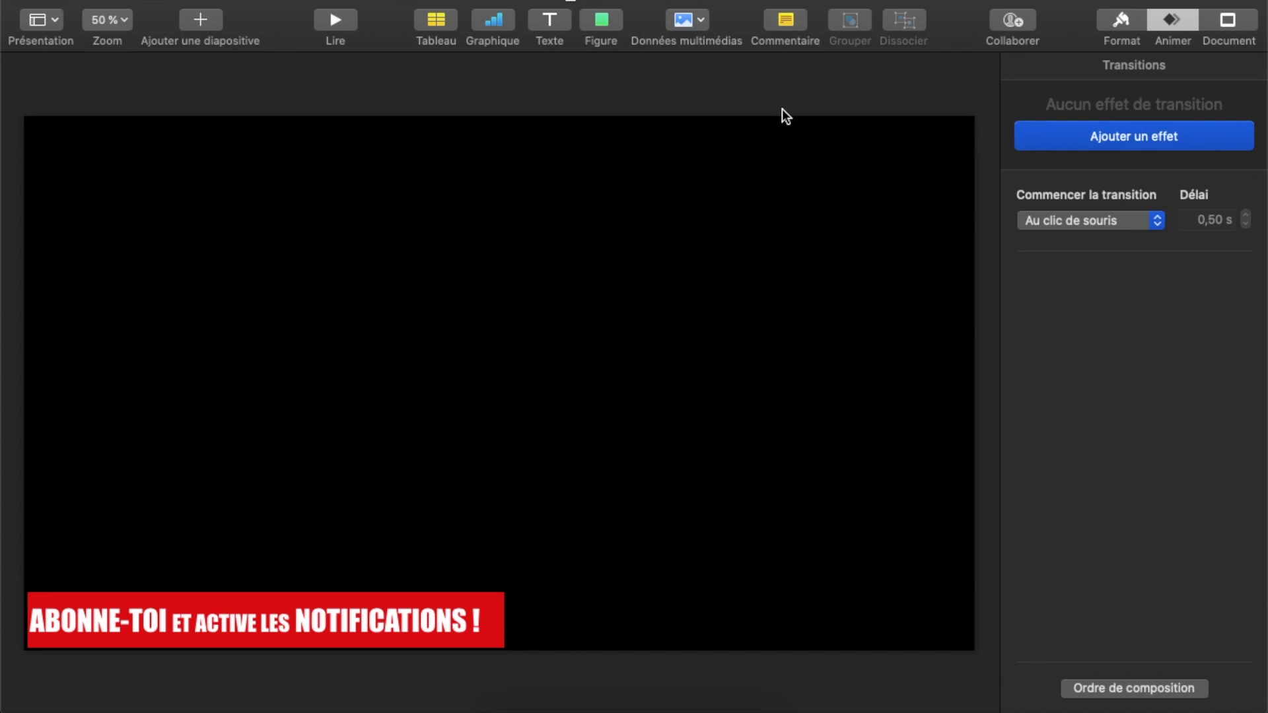
{"action": "left_click", "coordinate": [1121, 22]}
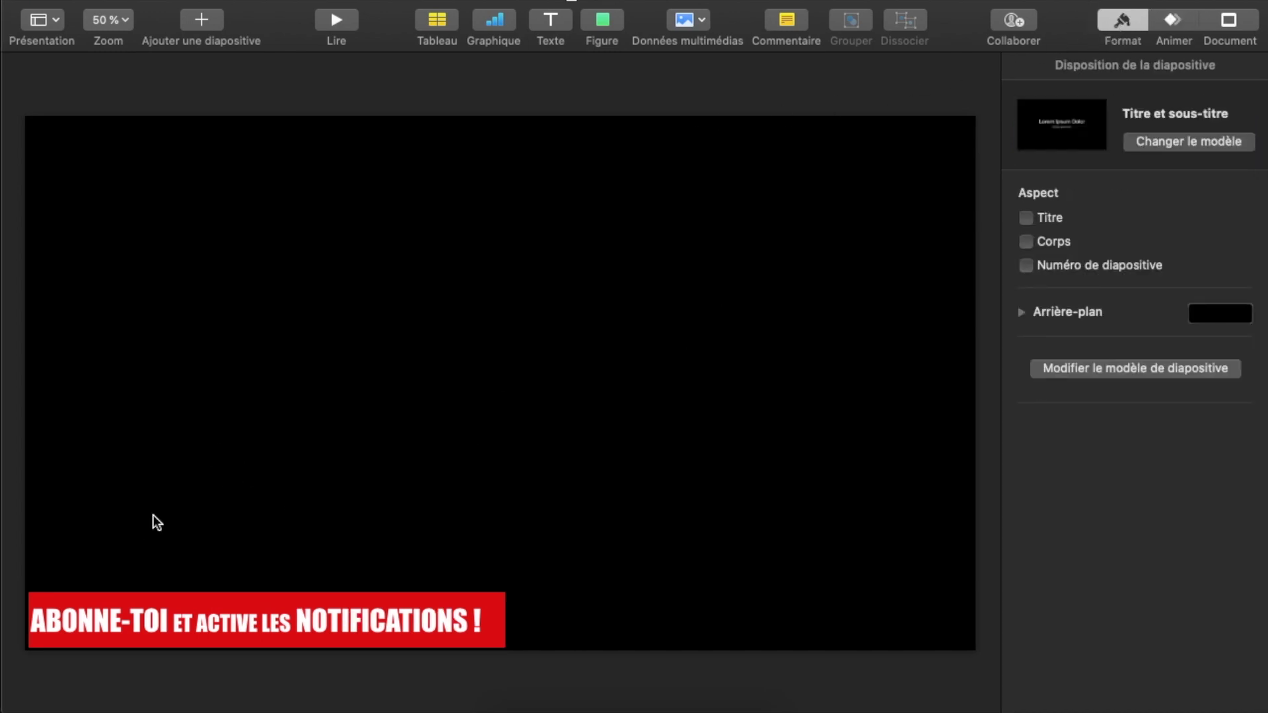
- Preview the Enclume, Comète, Confettis, Rebond and Scintillement entrance effects on the banner
{"action": "left_click", "coordinate": [277, 621]}
{"action": "left_click", "coordinate": [1173, 26]}
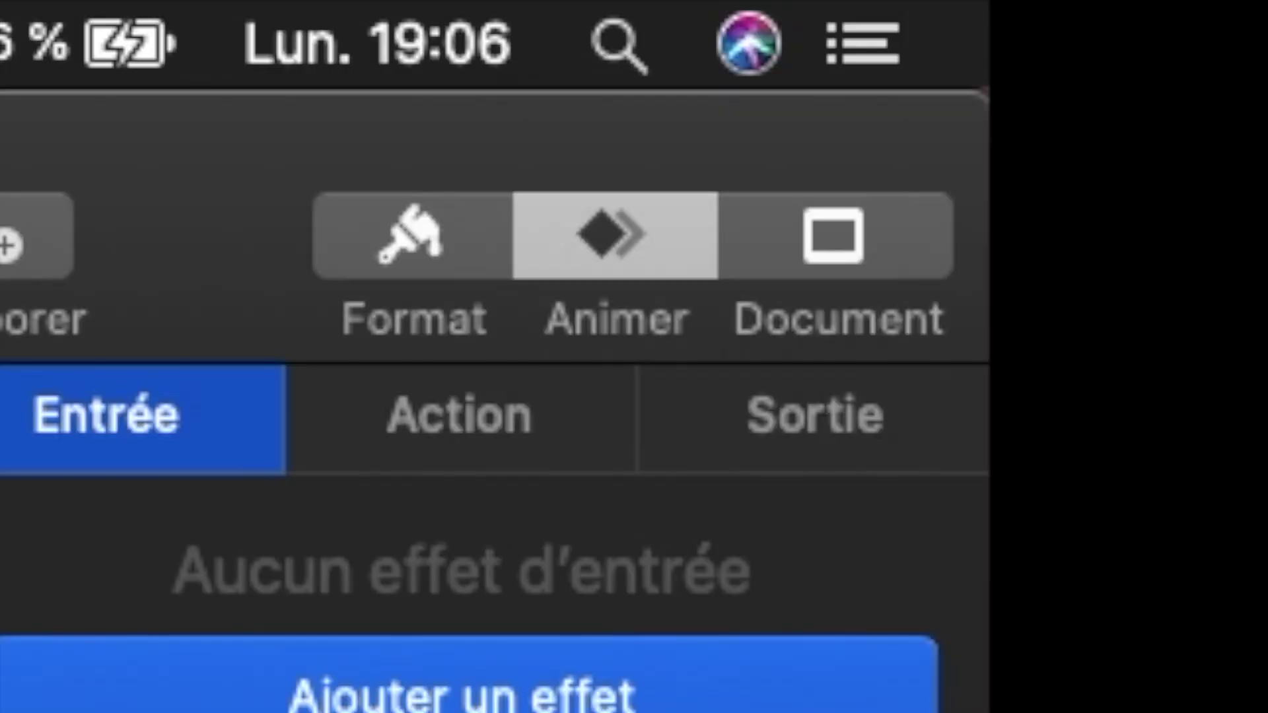
{"action": "left_click", "coordinate": [1135, 136]}
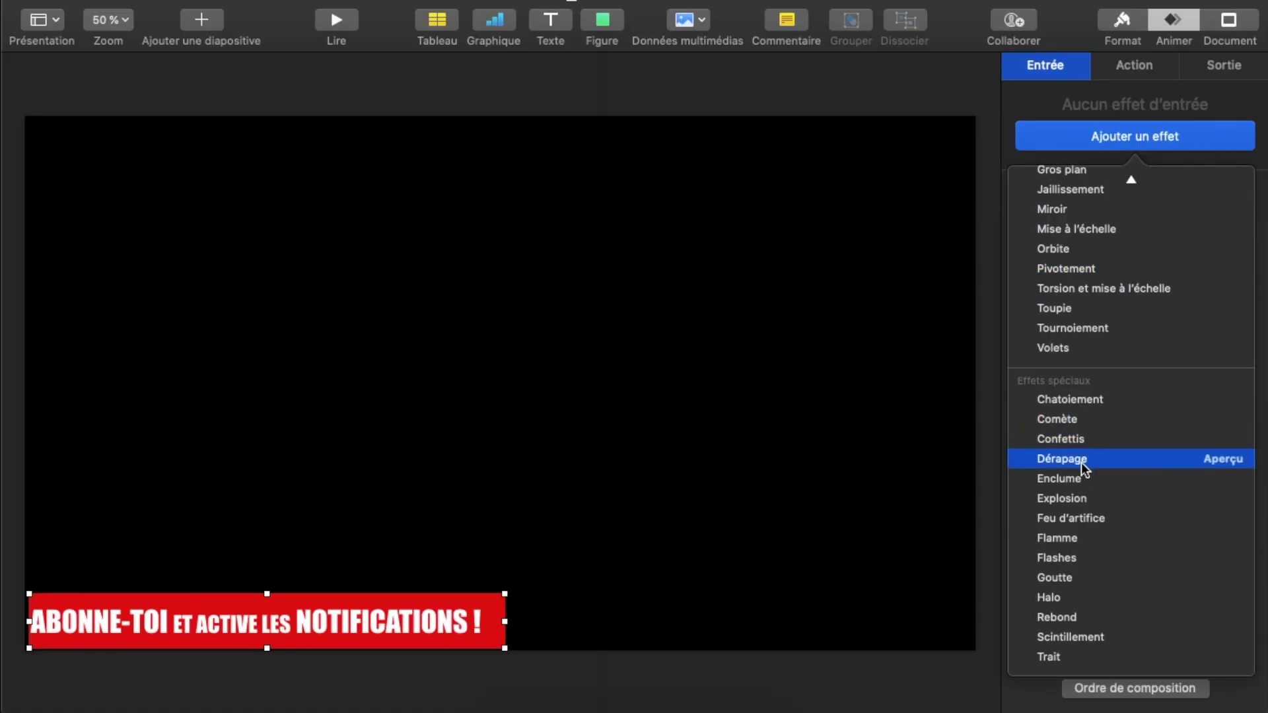
{"action": "left_click", "coordinate": [1220, 481]}
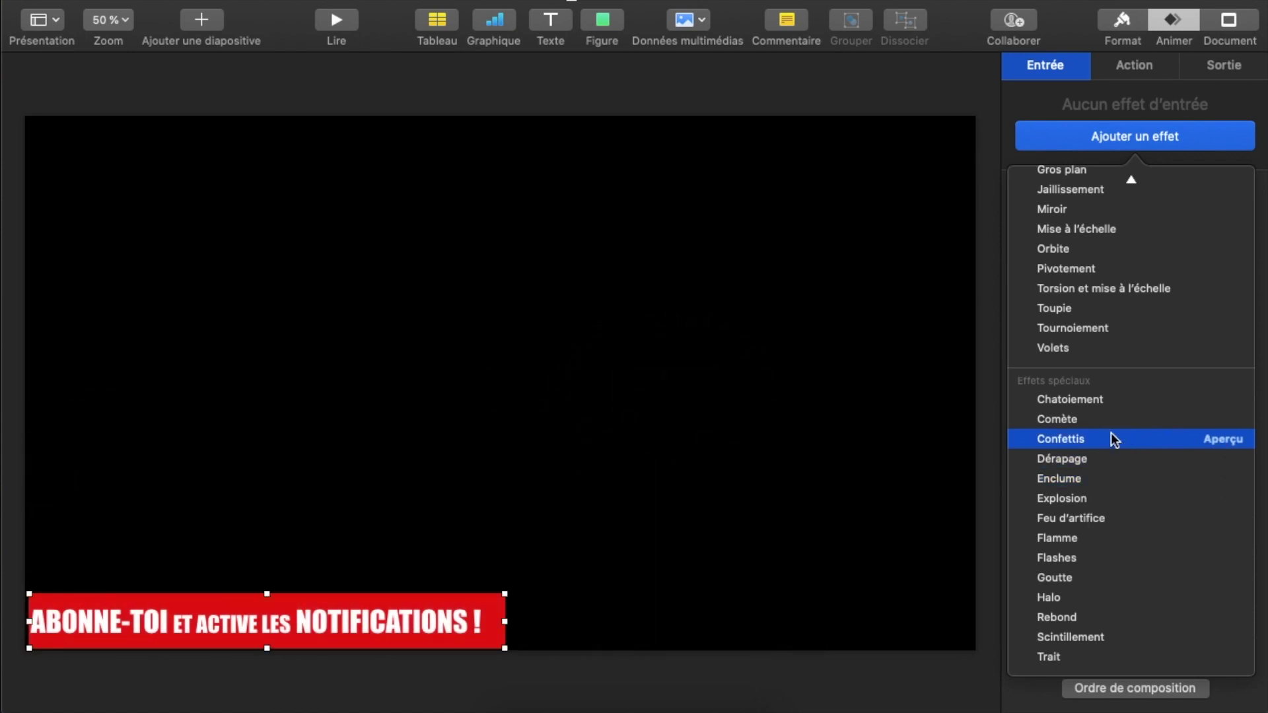
{"action": "left_click", "coordinate": [1222, 422]}
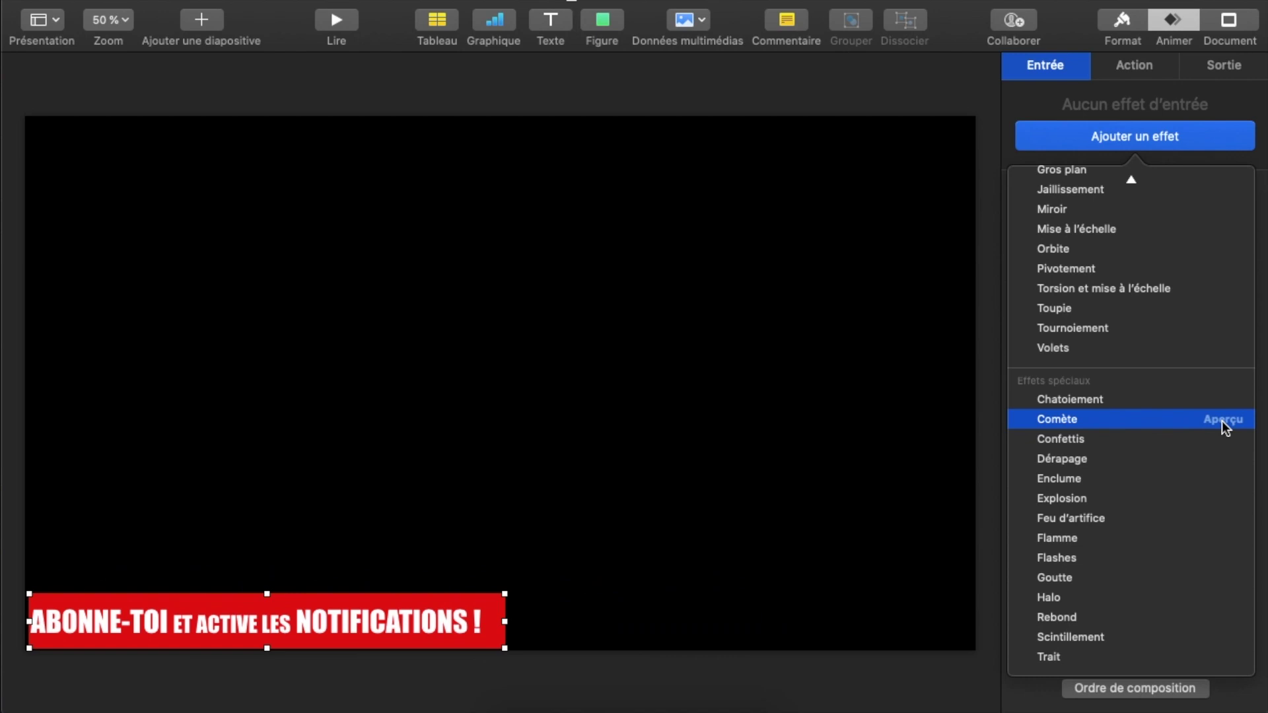
{"action": "left_click", "coordinate": [1226, 439]}
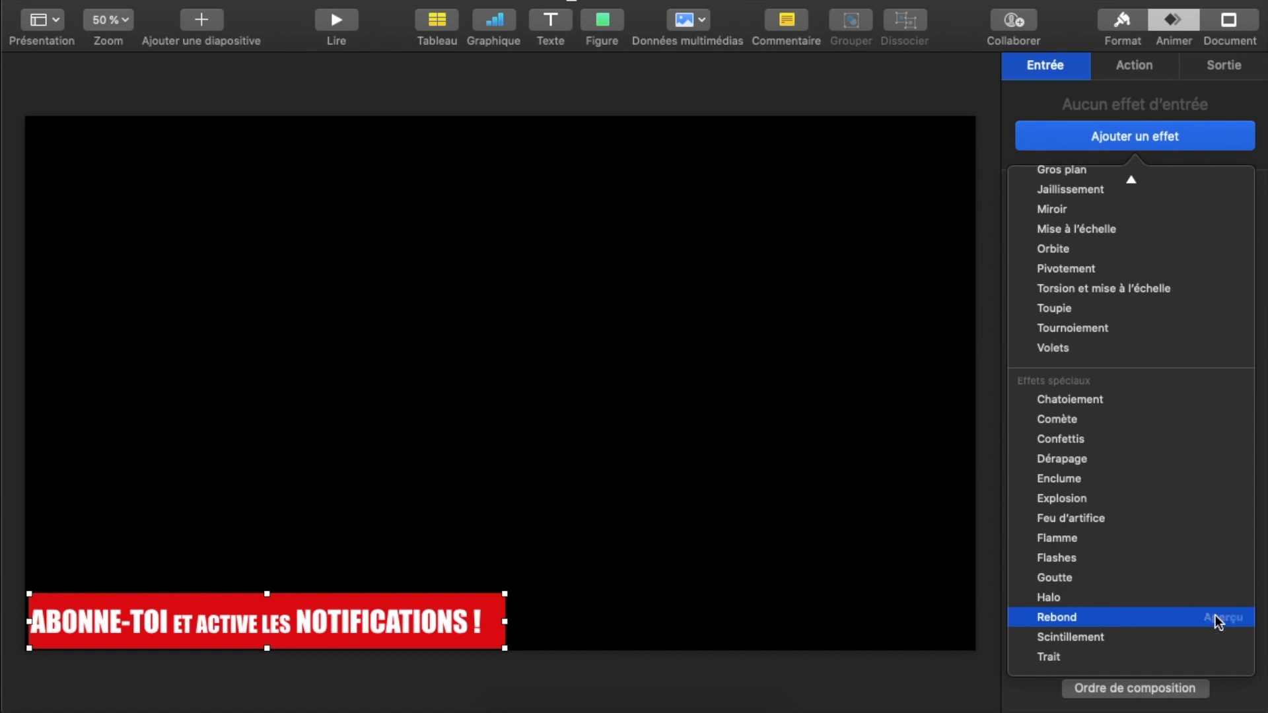
{"action": "left_click", "coordinate": [1216, 615]}
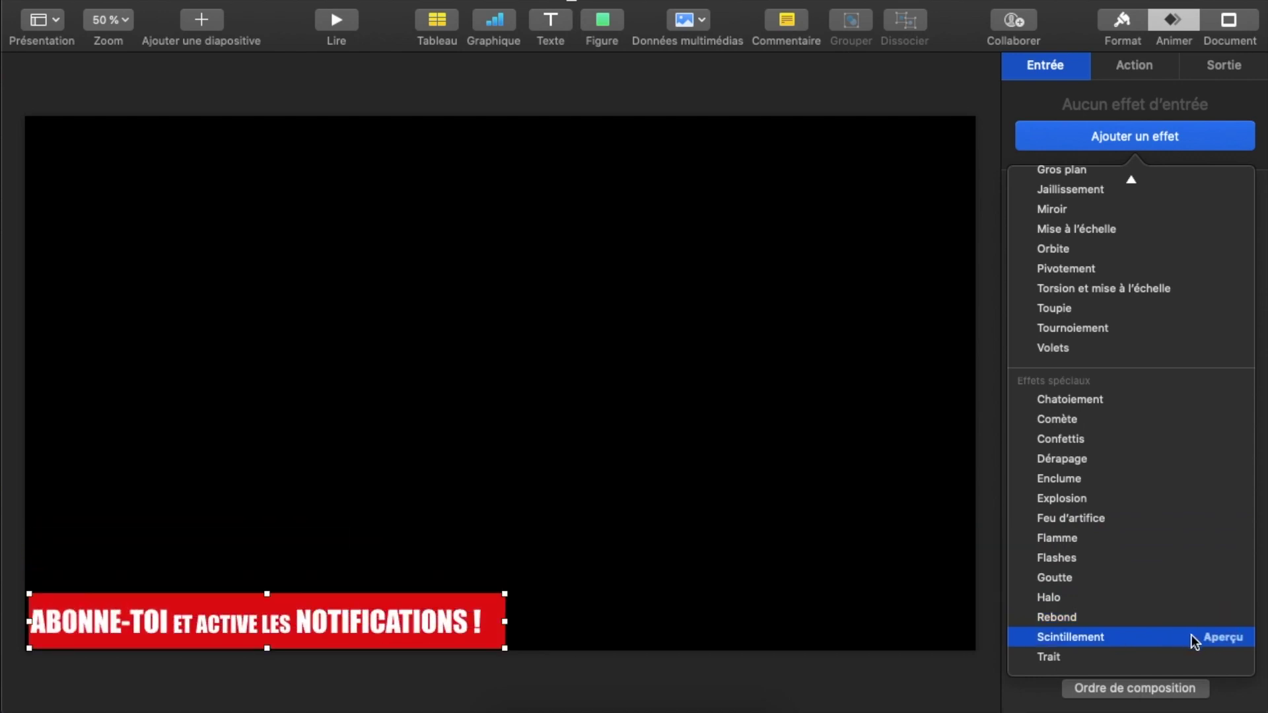
{"action": "left_click", "coordinate": [1211, 637]}
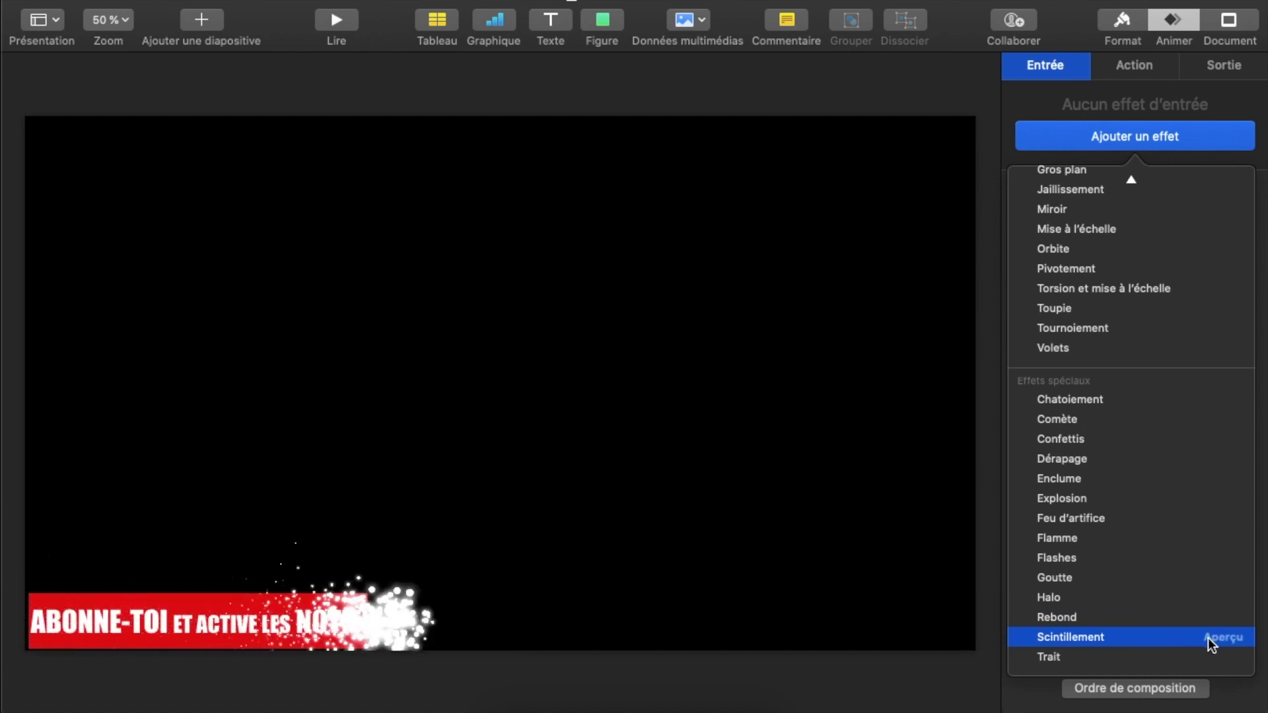
- Apply the Scintillement entrance effect to the banner with a 2.25 s duration, preview it and show the build order
{"action": "left_click", "coordinate": [1083, 638]}
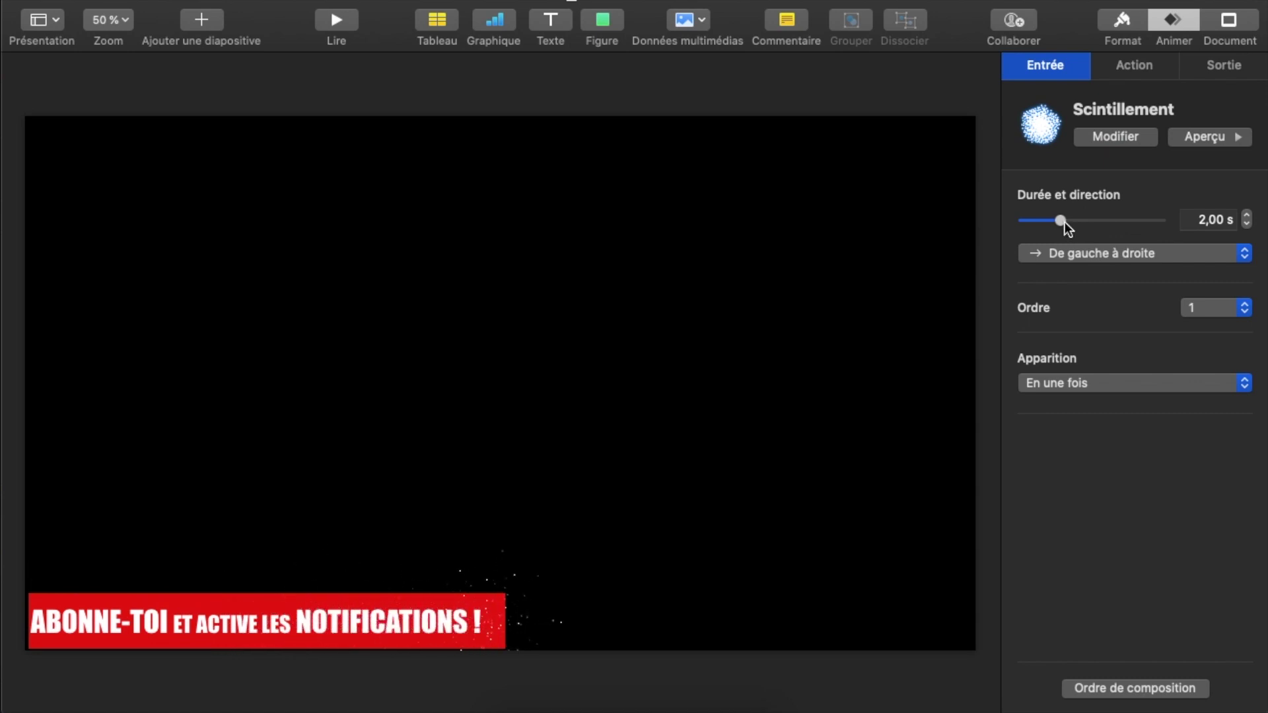
{"action": "mouse_move", "coordinate": [1061, 221]}
{"action": "left_mouse_down"}
{"action": "mouse_move", "coordinate": [1037, 221]}
{"action": "mouse_move", "coordinate": [1065, 225]}
{"action": "left_mouse_up"}
{"action": "left_click", "coordinate": [1211, 136]}
{"action": "left_click", "coordinate": [1116, 690]}
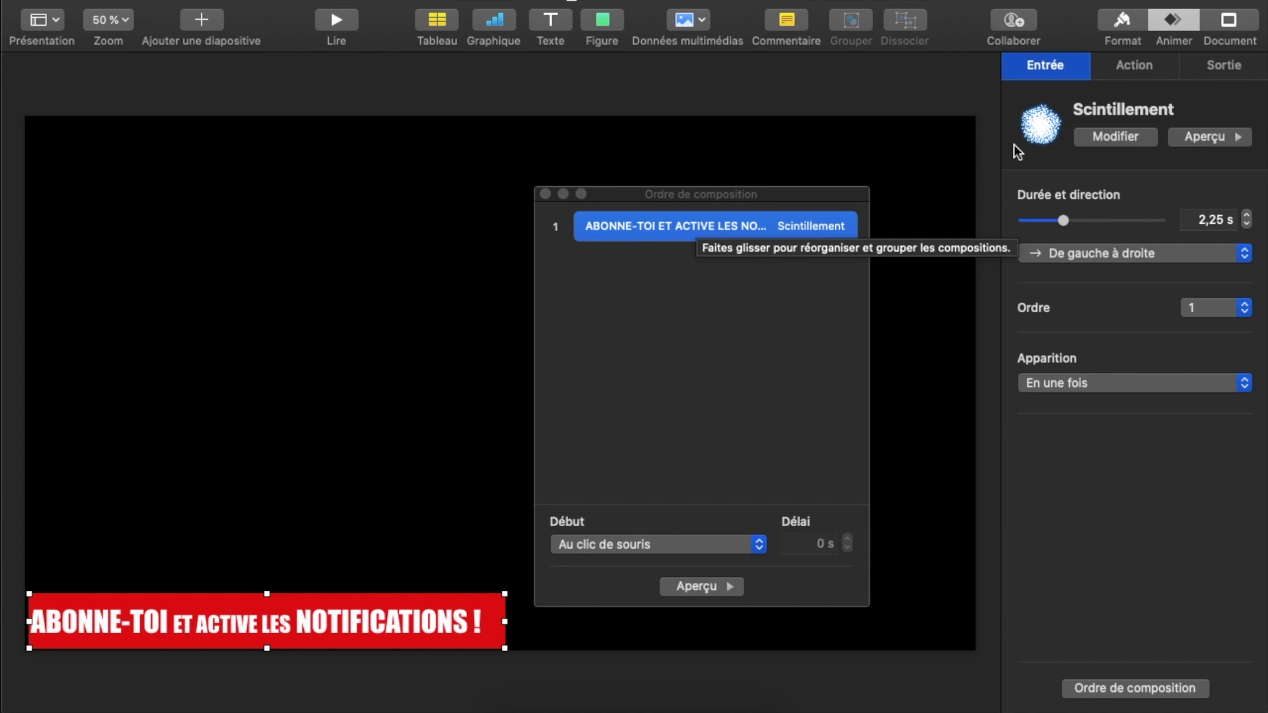
- Preview exit effects such as Comète, Confettis and Chatoiement on the banner, and apply the Diffus exit effect
{"action": "left_click", "coordinate": [1222, 64]}
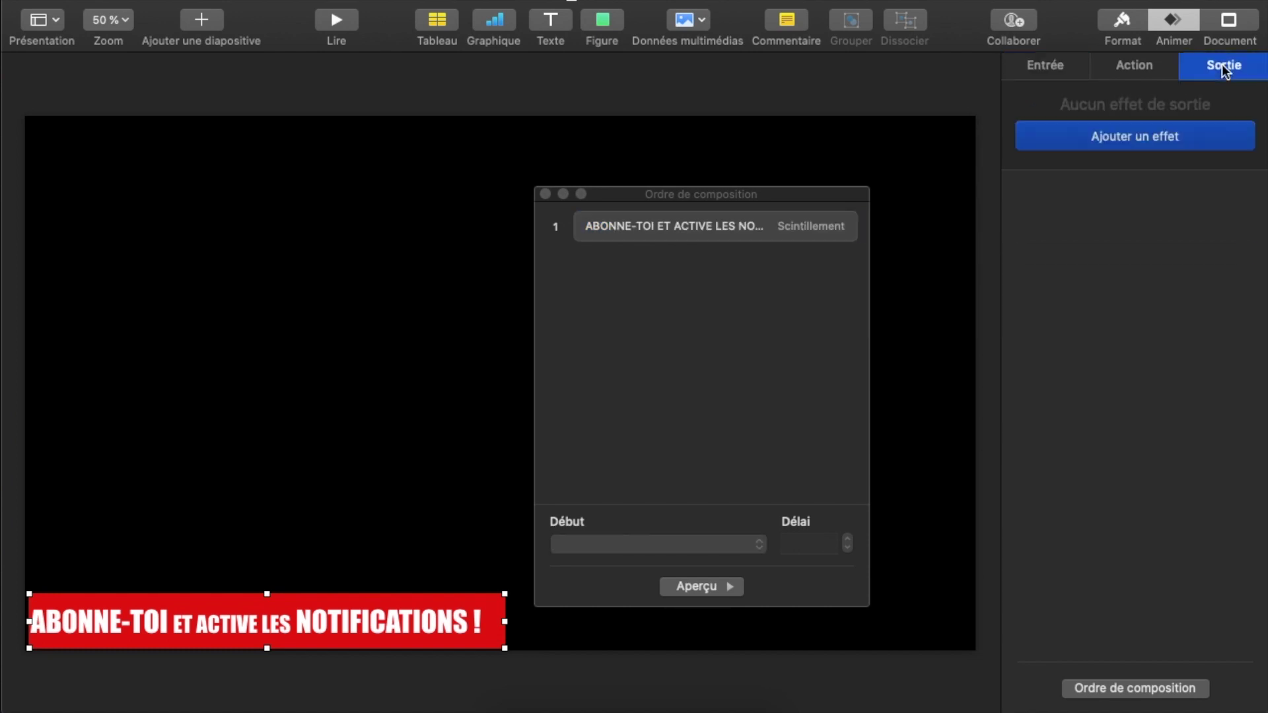
{"action": "left_click", "coordinate": [1150, 139]}
{"action": "scroll", "coordinate": [1156, 454], "scroll_direction": "down", "scroll_amount": 10}
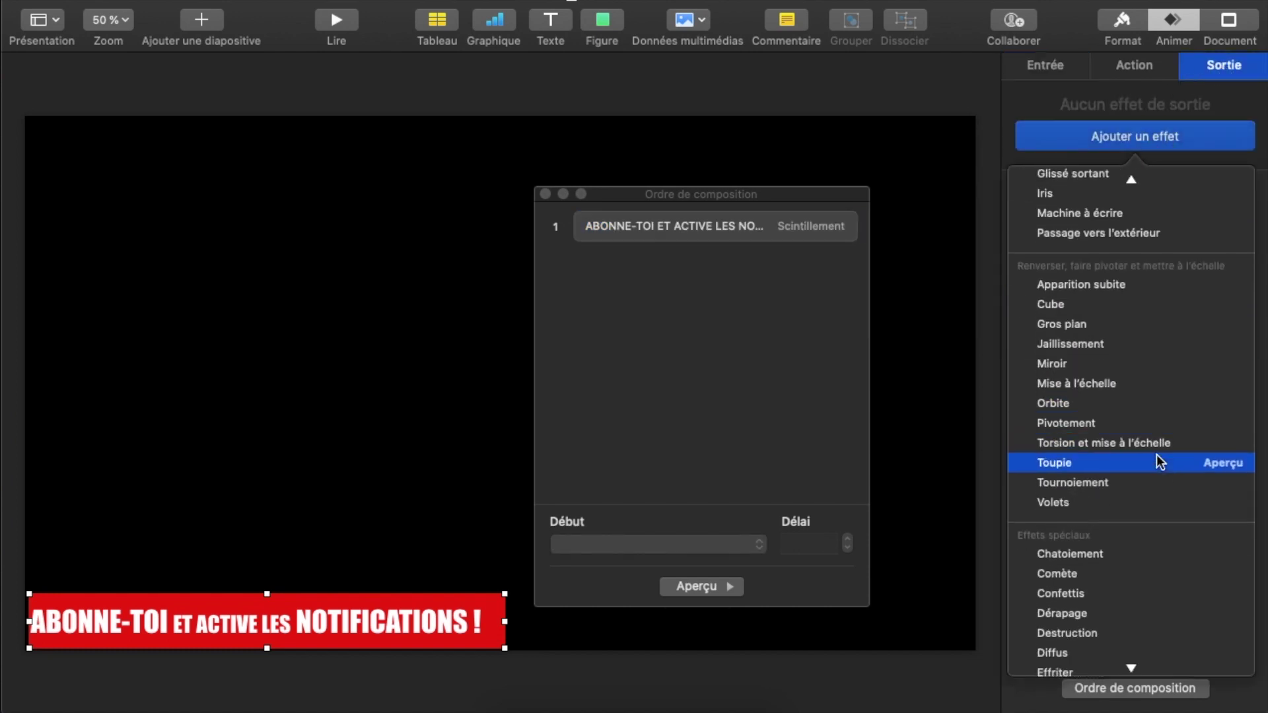
{"action": "left_click", "coordinate": [1223, 381]}
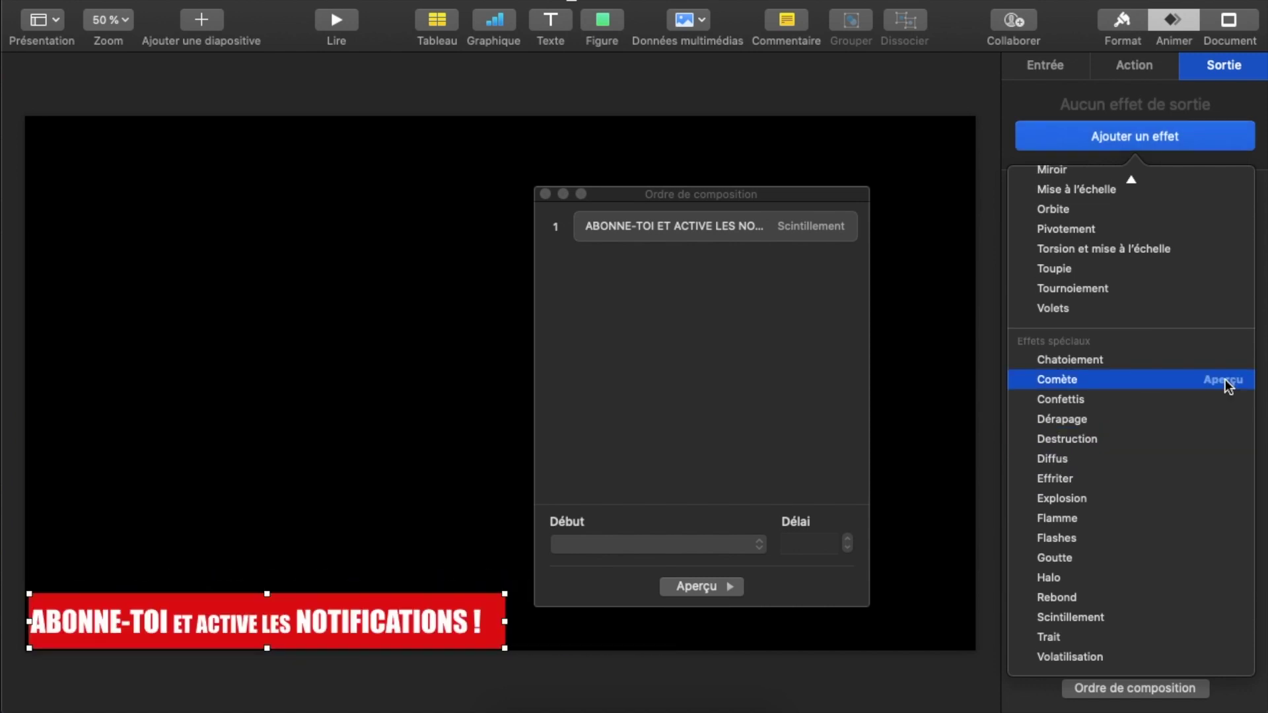
{"action": "left_click", "coordinate": [1215, 400]}
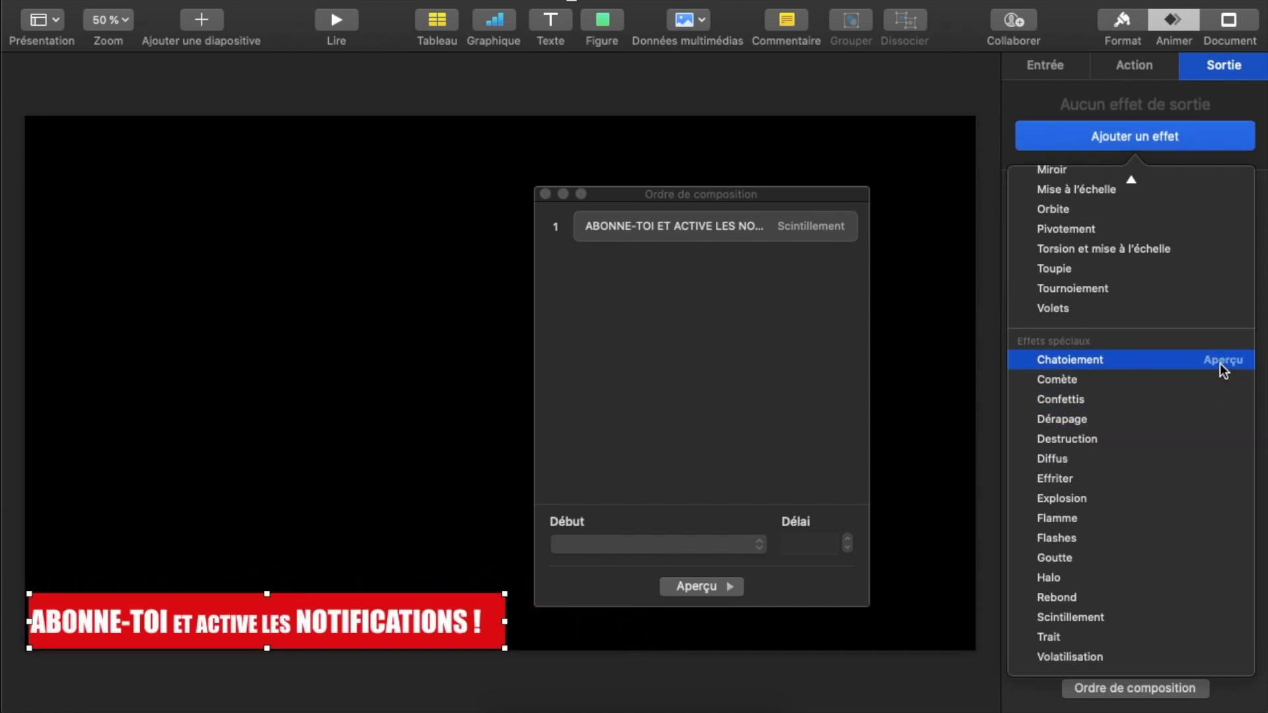
{"action": "left_click", "coordinate": [1221, 365]}
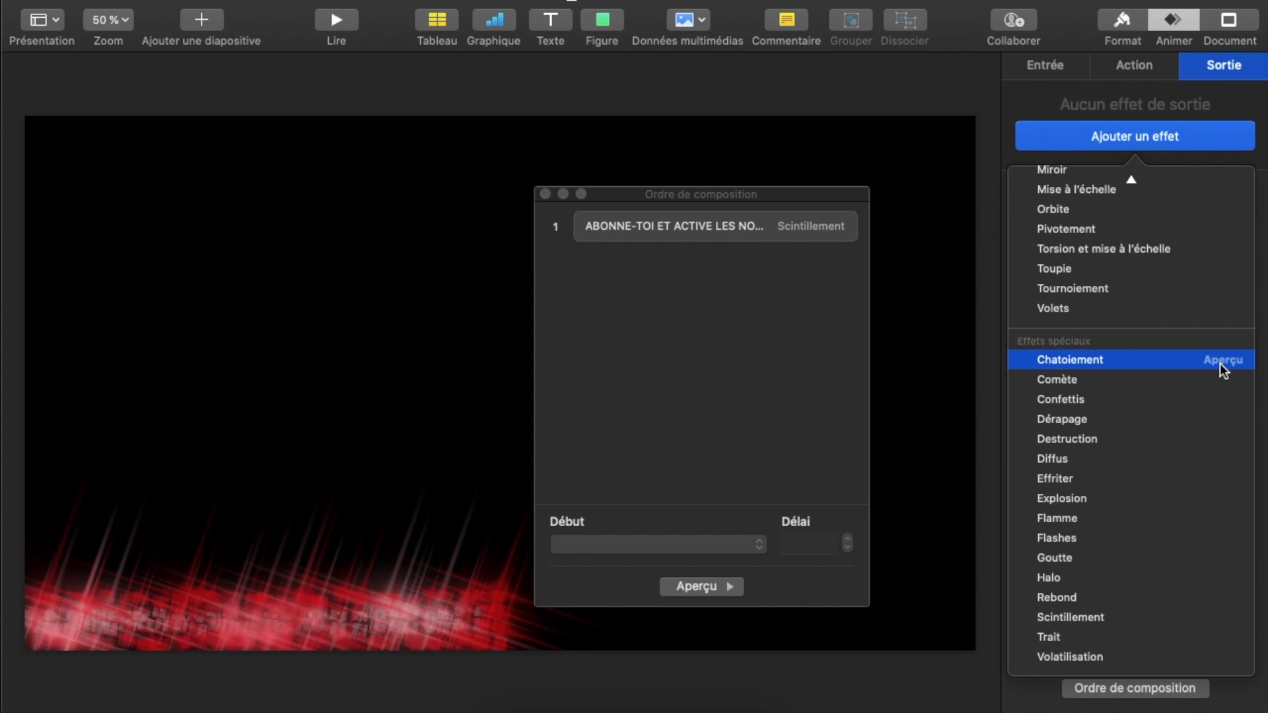
{"action": "left_click", "coordinate": [1222, 440]}
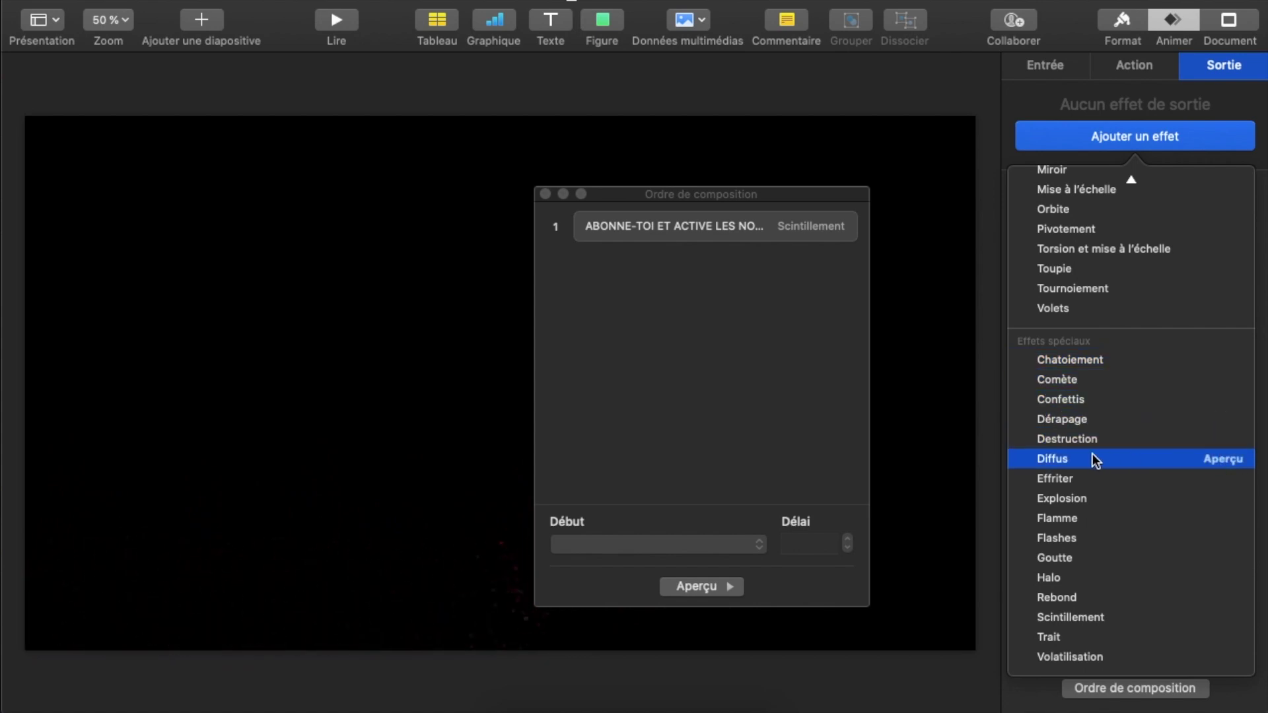
{"action": "left_click", "coordinate": [1070, 462]}
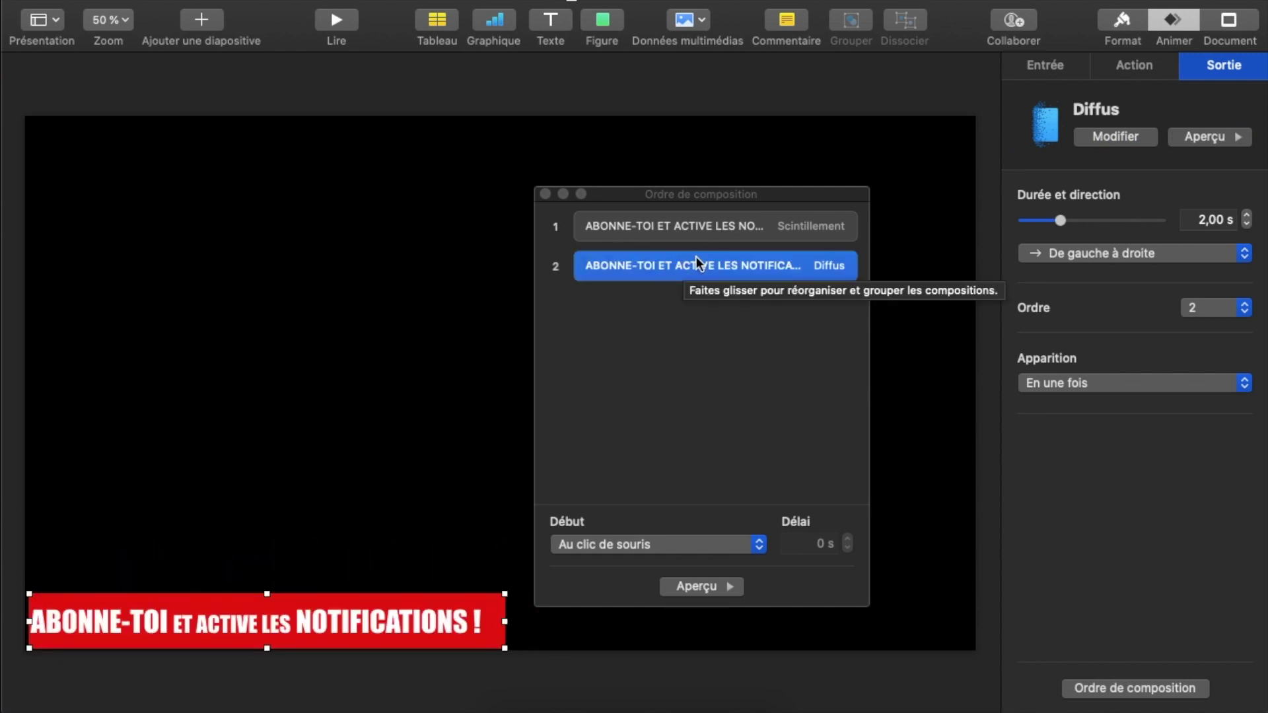
- Make the Diffus exit start after build 1 by grouping it with the Scintillement entrance in the build order, and preview the sequence
{"action": "left_click", "coordinate": [710, 592]}
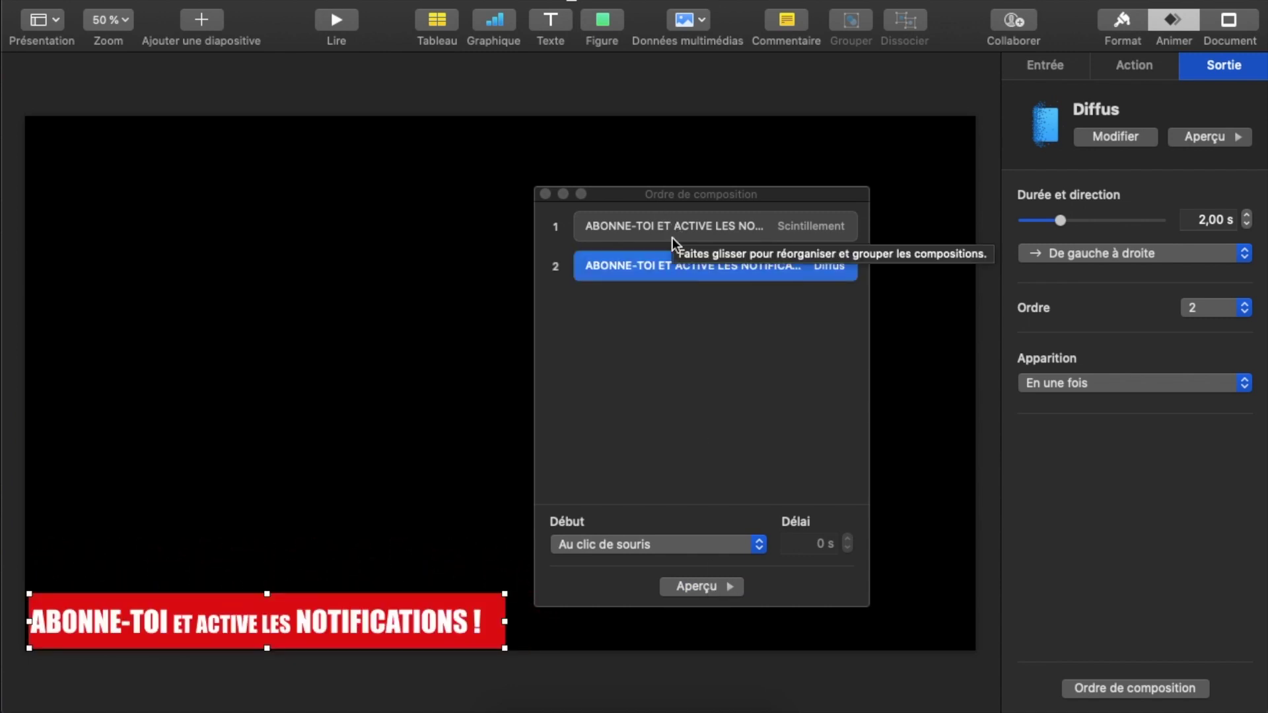
{"action": "left_click", "coordinate": [643, 265]}
{"action": "left_click", "coordinate": [625, 230]}
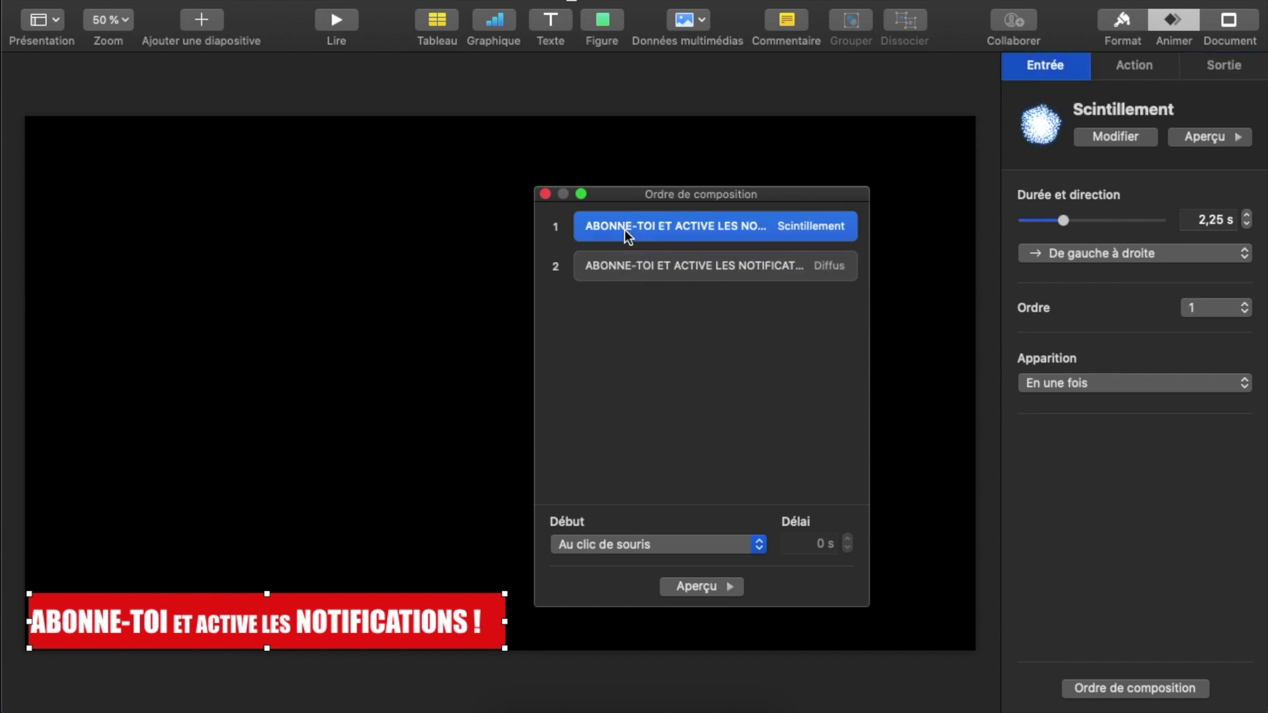
{"action": "left_click", "coordinate": [647, 267]}
{"action": "left_click", "coordinate": [648, 546]}
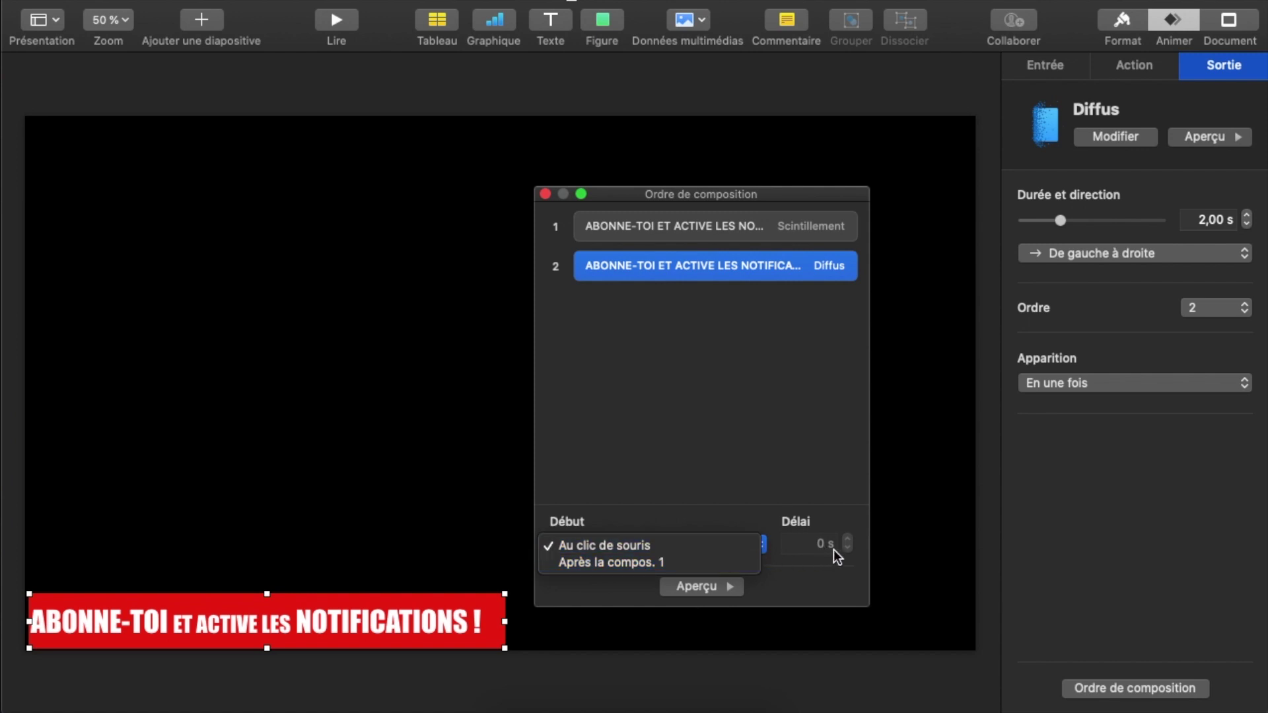
{"action": "left_click", "coordinate": [673, 294]}
{"action": "left_click_drag", "start_coordinate": [664, 262], "coordinate": [661, 239]}
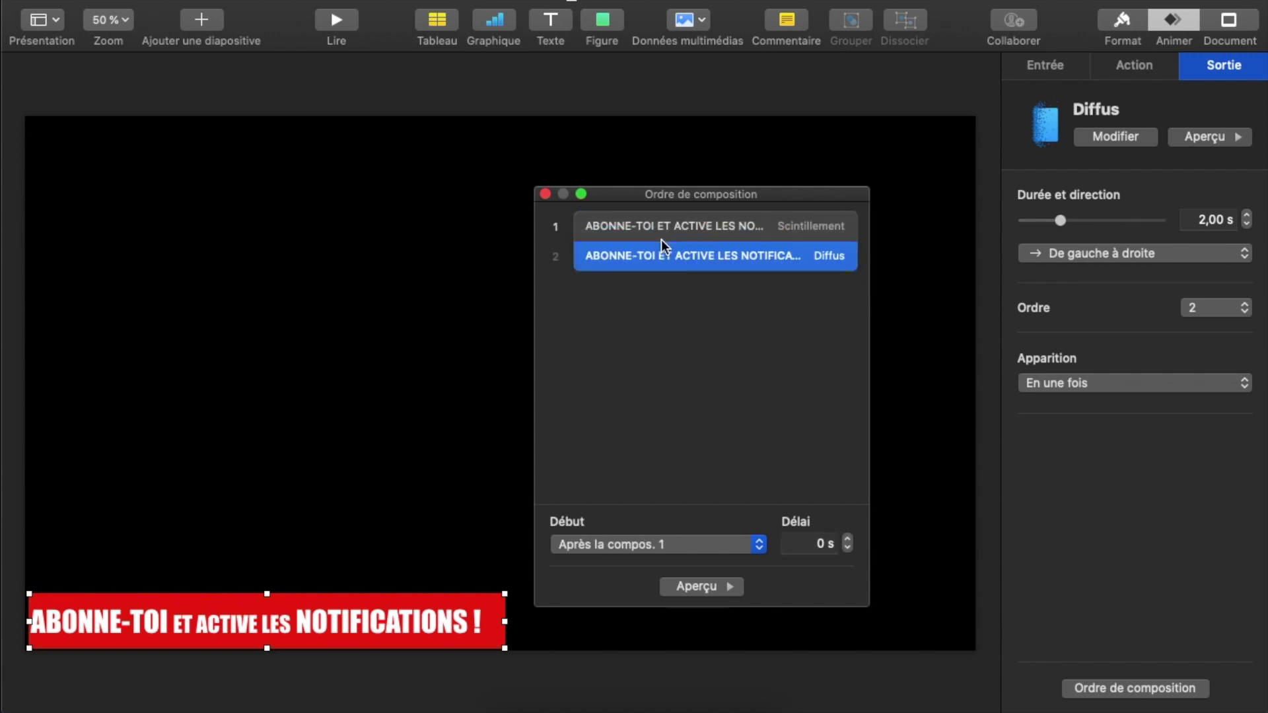
{"action": "left_click", "coordinate": [612, 289]}
{"action": "left_click", "coordinate": [608, 232]}
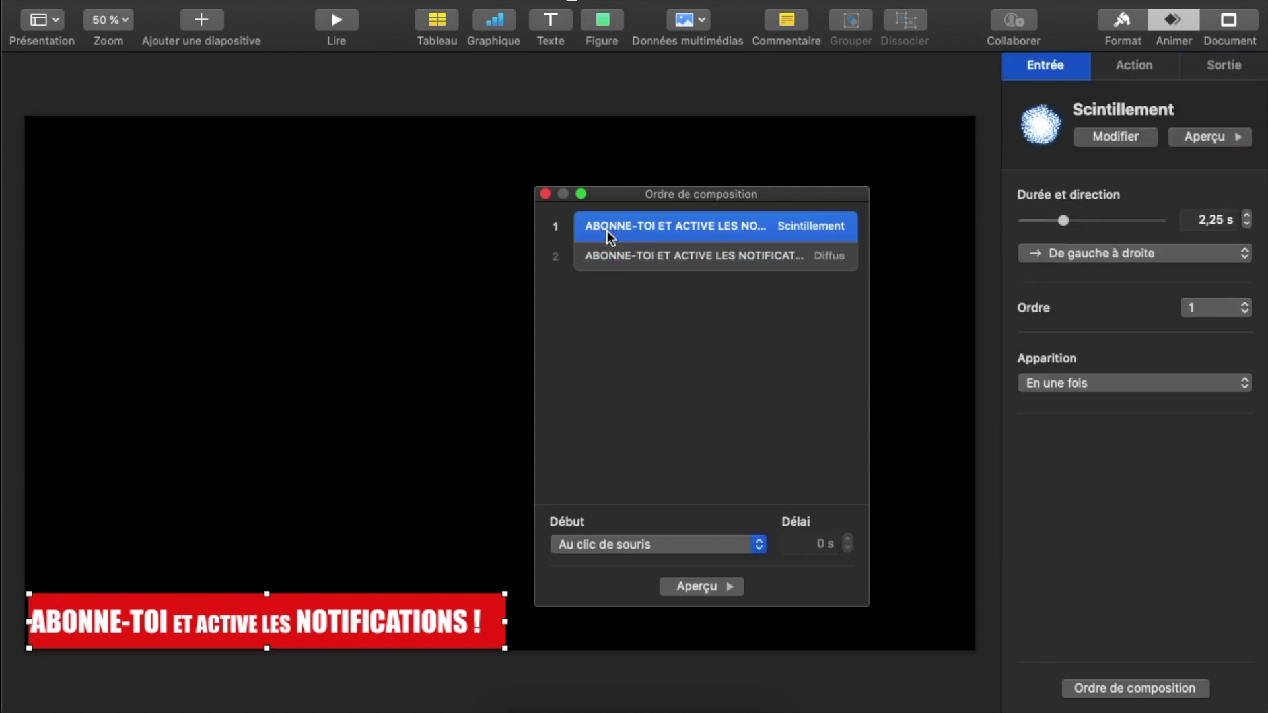
{"action": "left_click", "coordinate": [709, 588]}
- Set the Diffus exit's delay to 1,75 s and preview the build sequence
{"action": "left_click", "coordinate": [653, 260]}
{"action": "left_click", "coordinate": [848, 539]}
{"action": "left_click", "coordinate": [847, 540]}
{"action": "left_click", "coordinate": [848, 539]}
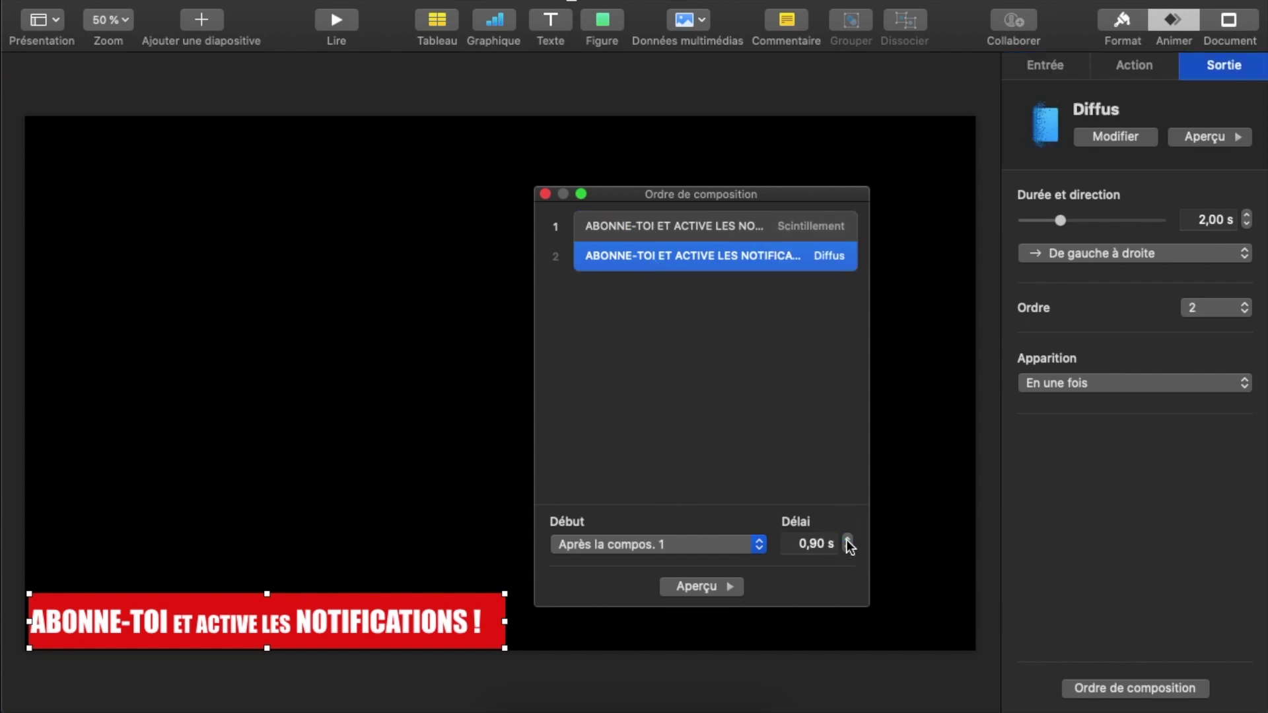
{"action": "left_click", "coordinate": [848, 539]}
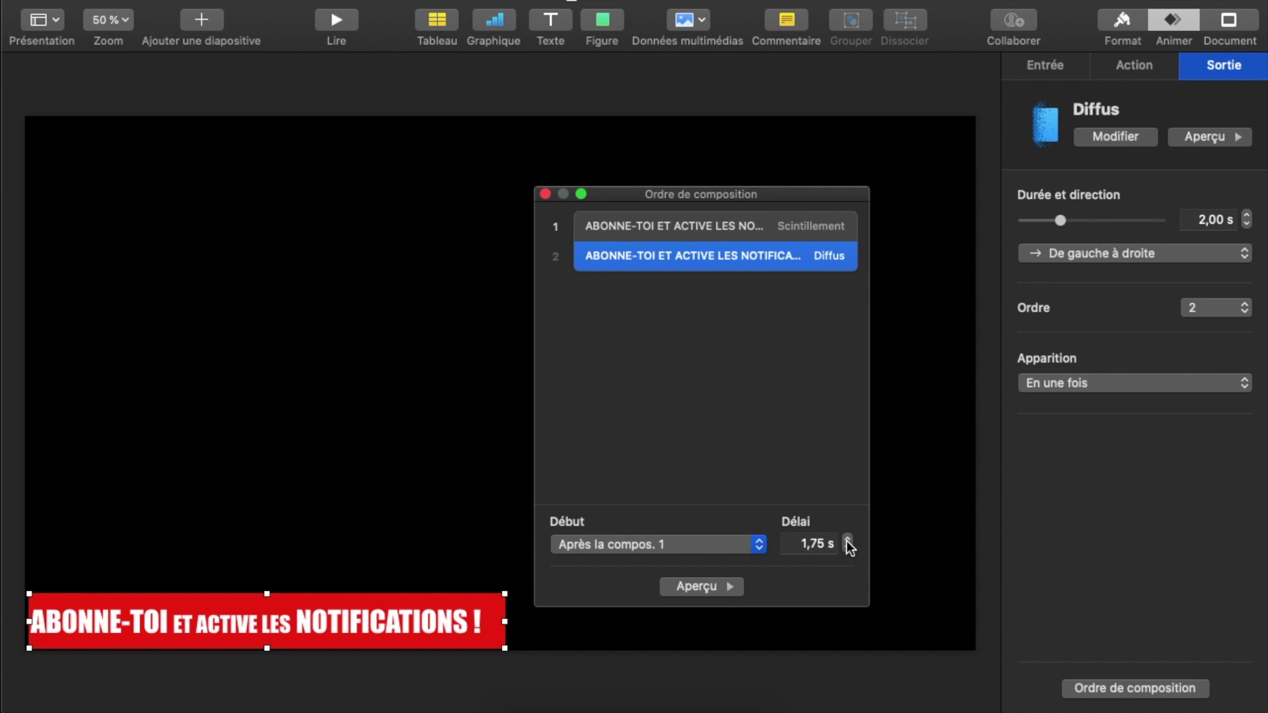
{"action": "left_click", "coordinate": [695, 589]}
- Fill the slide's background with solid green
{"action": "left_click", "coordinate": [510, 438]}
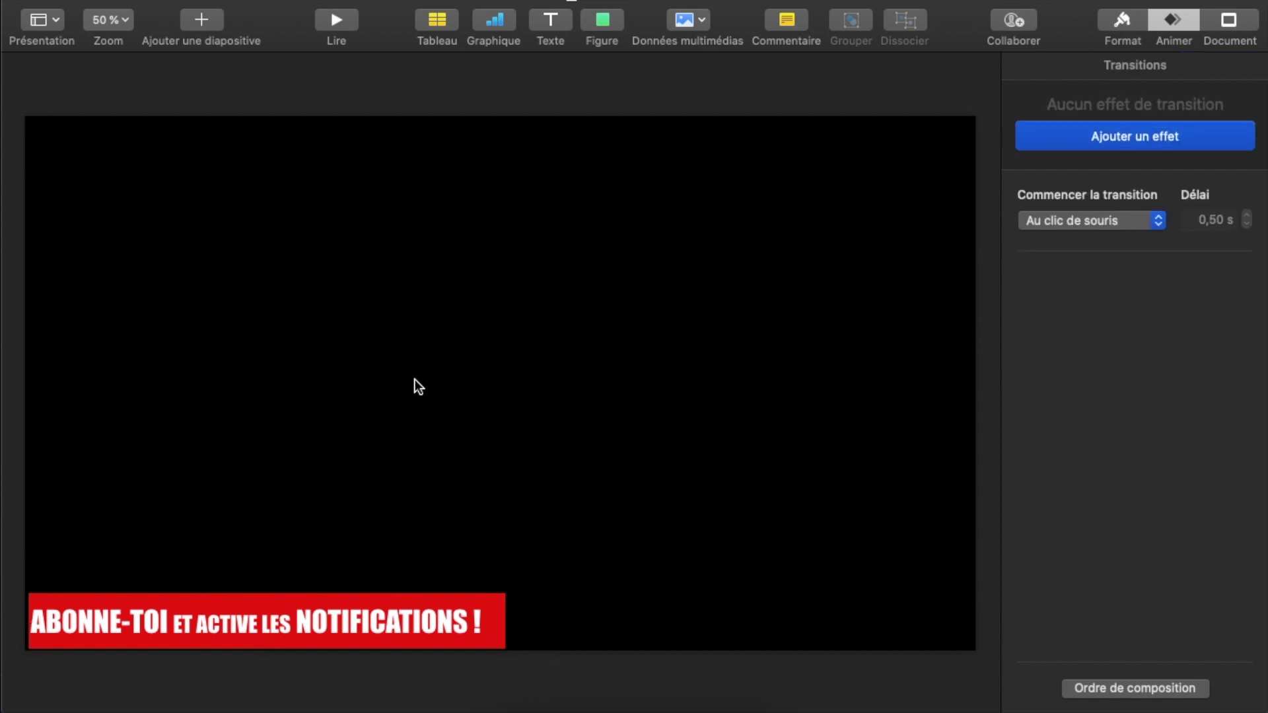
{"action": "left_click", "coordinate": [1123, 23]}
{"action": "left_click", "coordinate": [1220, 313]}
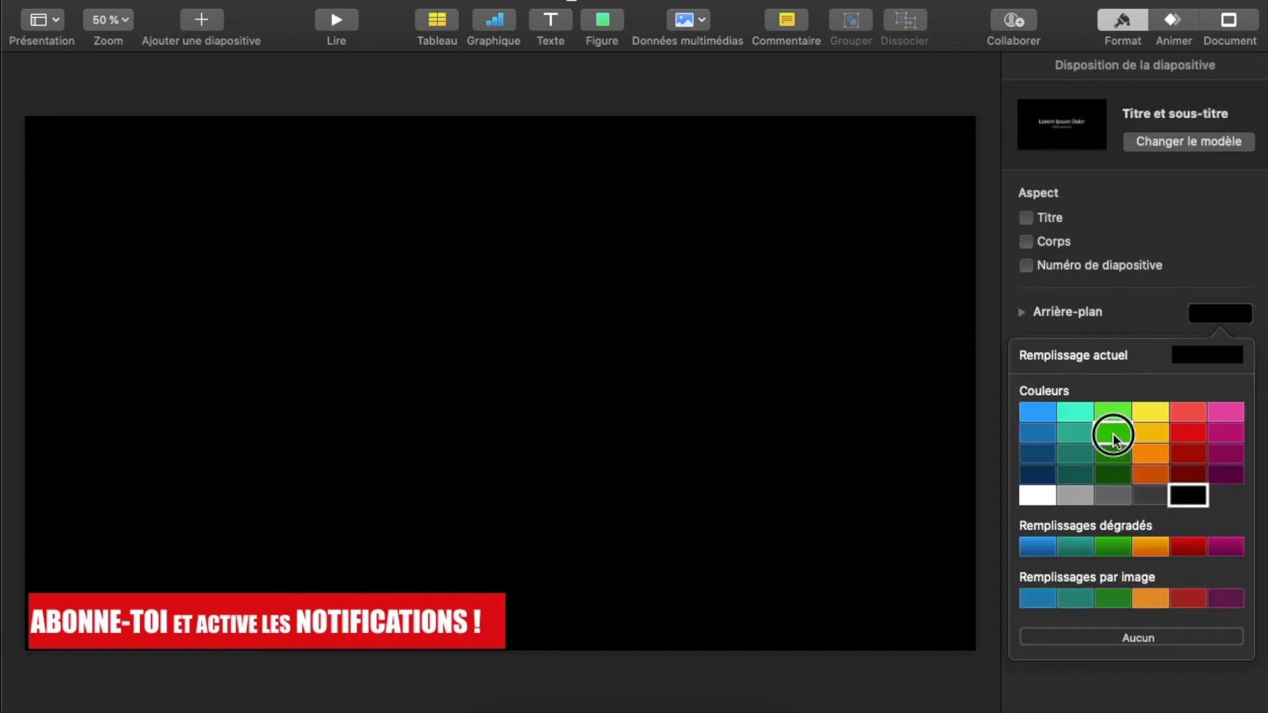
{"action": "left_click", "coordinate": [1113, 434]}
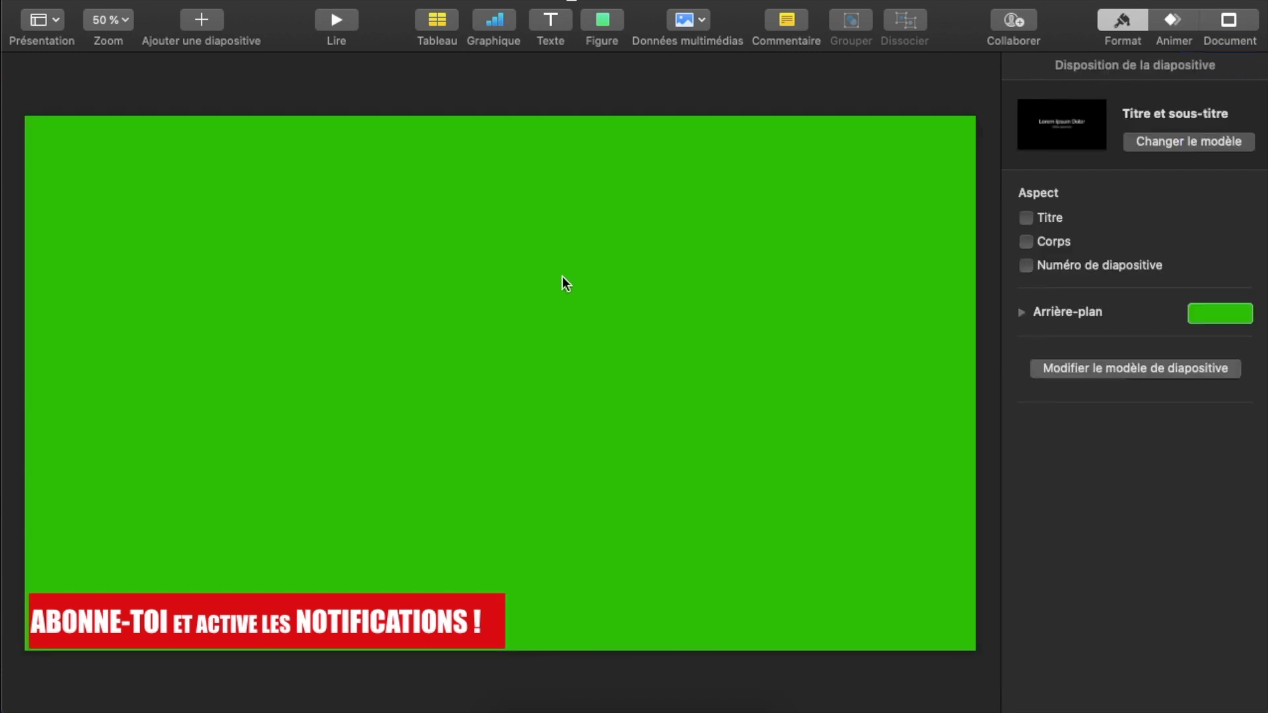
- Set up a video export of the presentation at 1080p resolution and proceed to saving it
{"action": "left_click", "coordinate": [209, 0]}
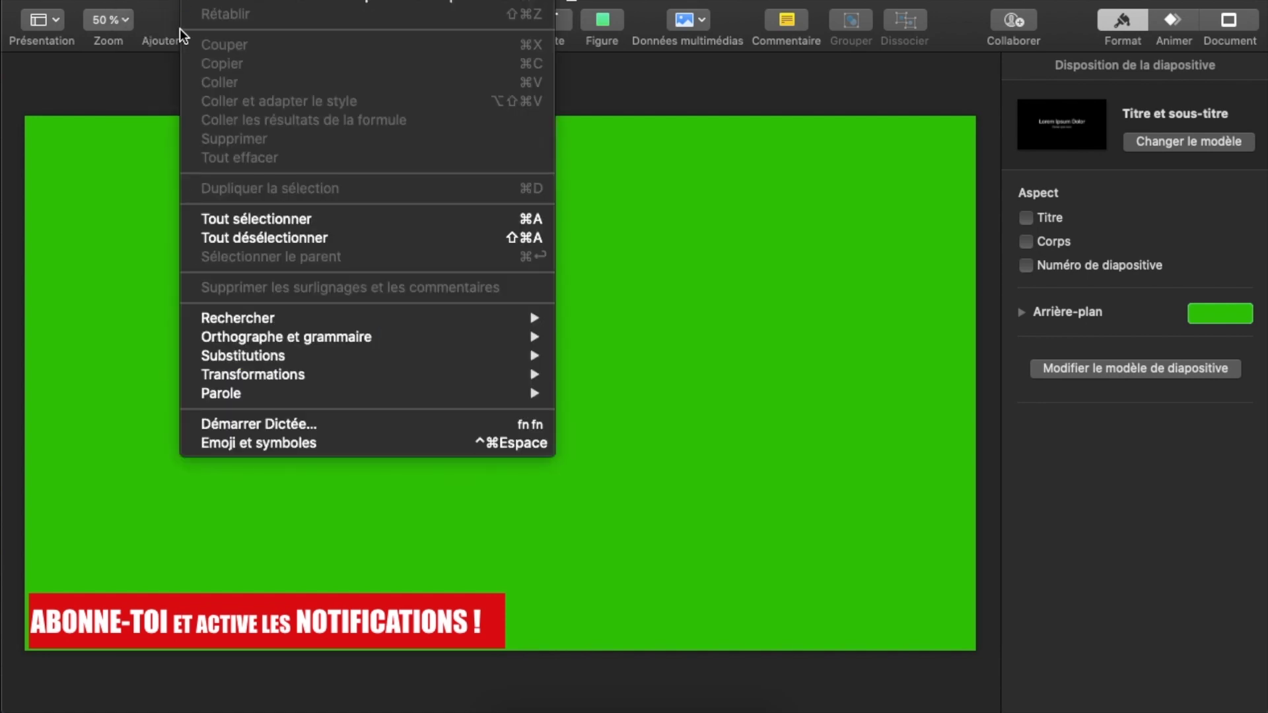
{"action": "mouse_move", "coordinate": [149, 0]}
{"action": "mouse_move", "coordinate": [283, 179]}
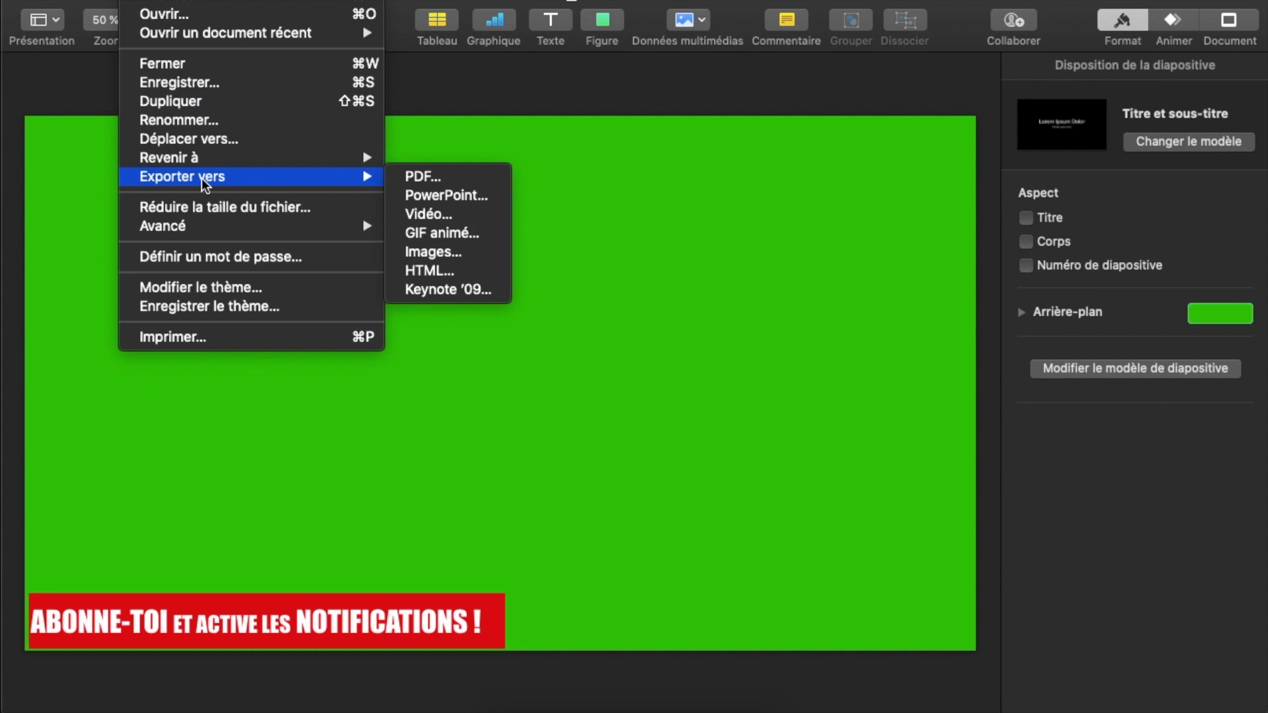
{"action": "left_click", "coordinate": [431, 218]}
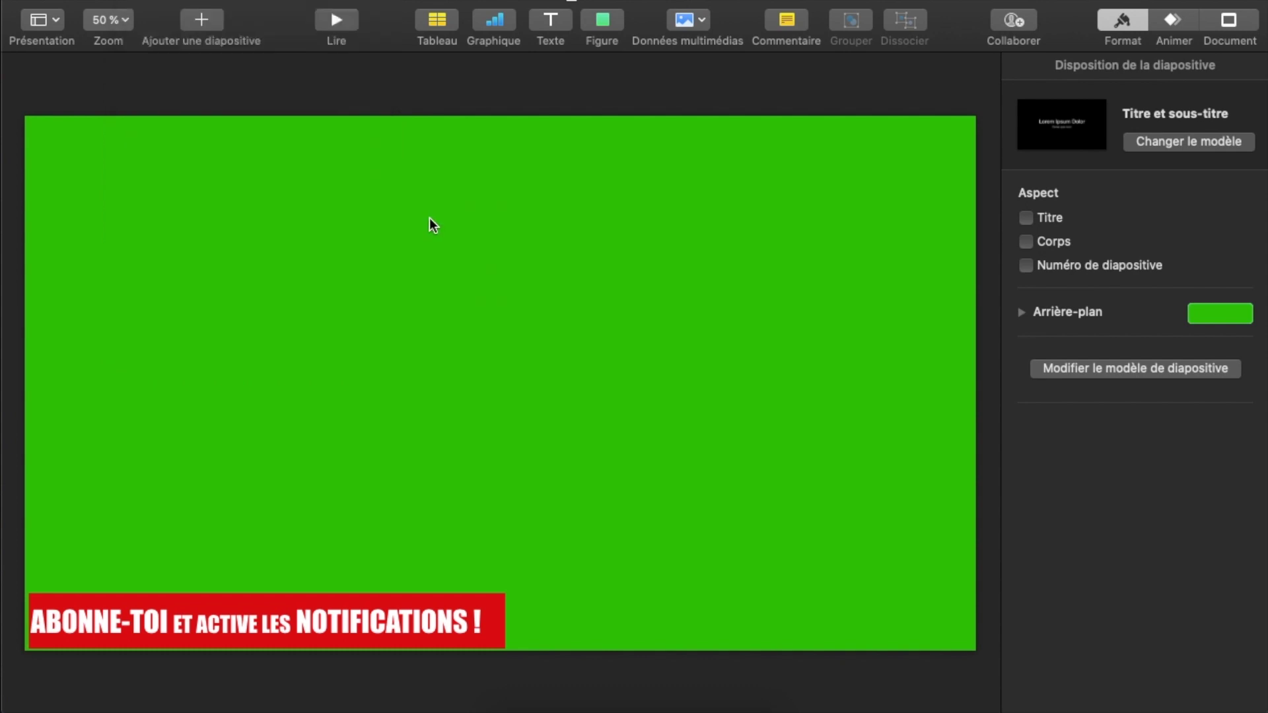
{"action": "left_click", "coordinate": [605, 338]}
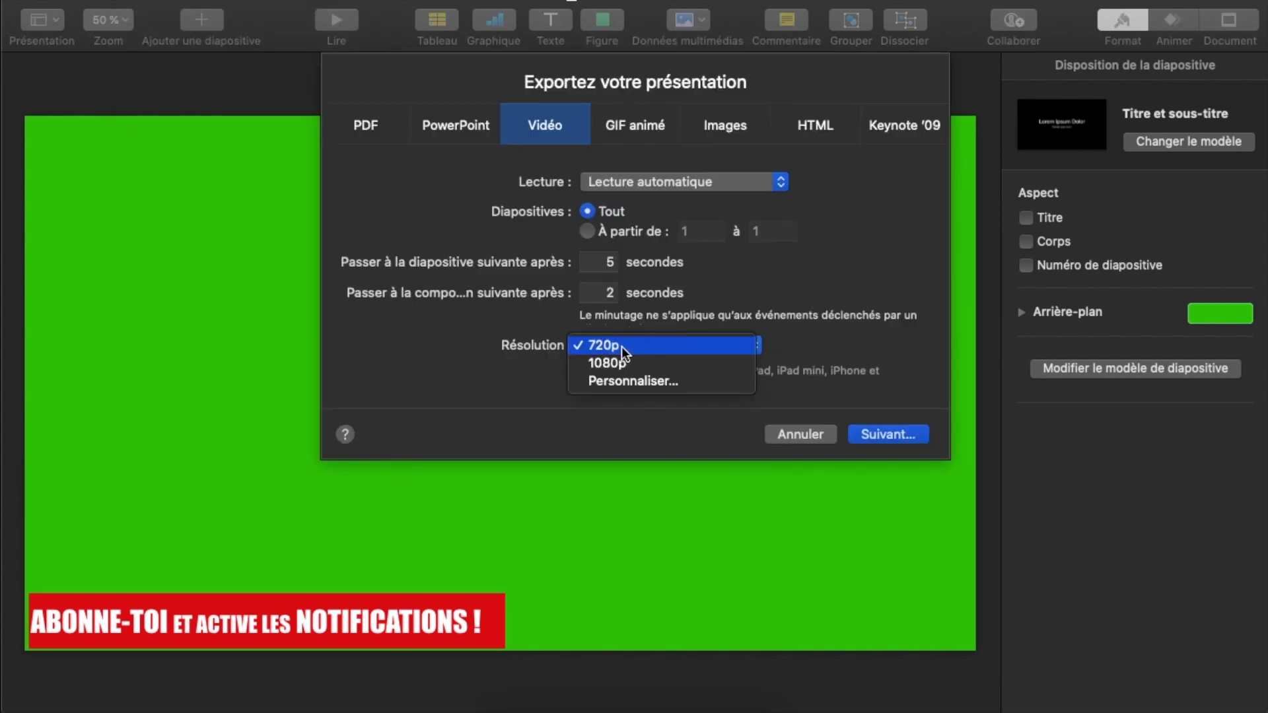
{"action": "left_click", "coordinate": [624, 363]}
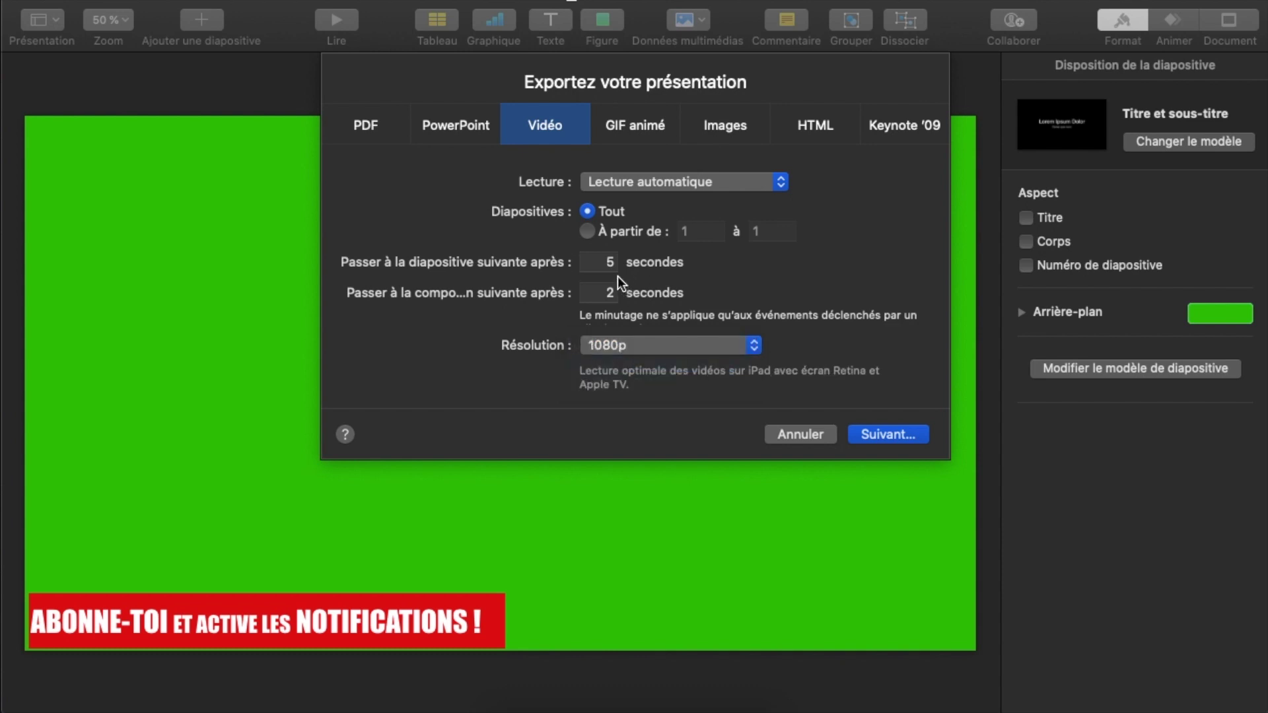
{"action": "left_click", "coordinate": [906, 436]}
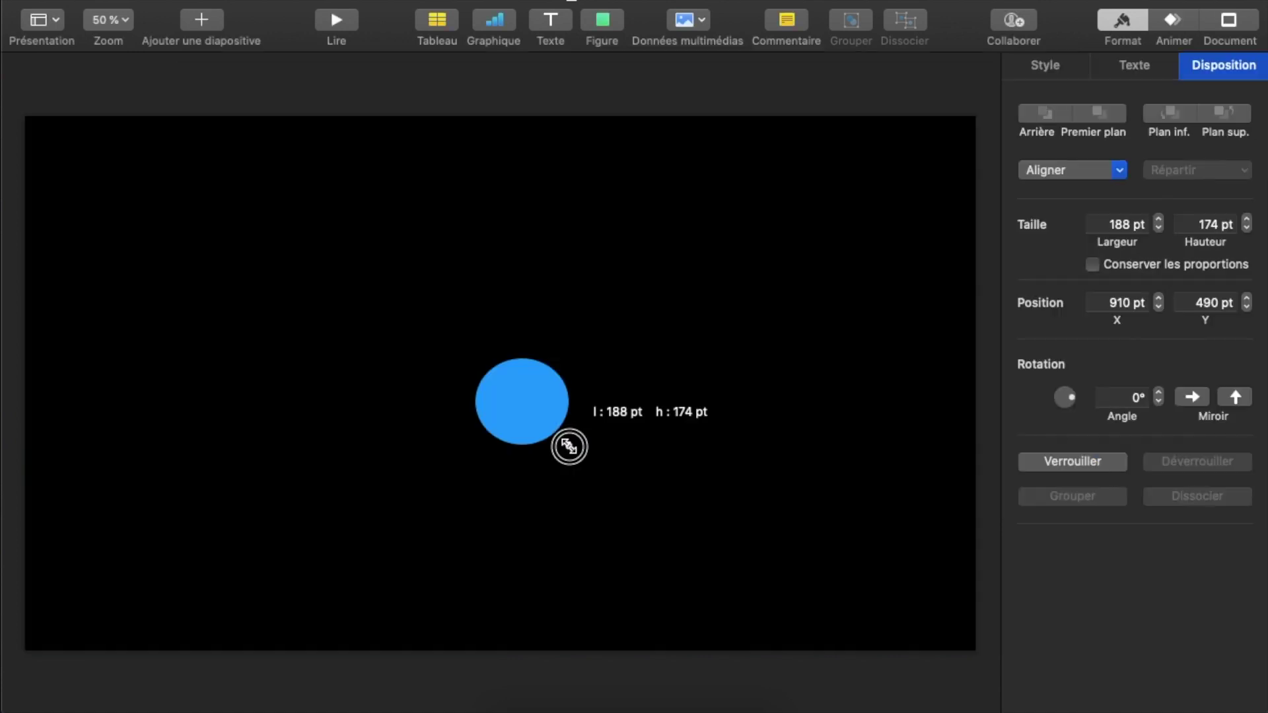
- Enlarge the blue circle to about 203 × 203 pt and move it to about x 580 pt, y 482 pt
{"action": "left_click_drag", "start_coordinate": [566, 445], "coordinate": [581, 456]}
{"action": "left_click_drag", "start_coordinate": [521, 385], "coordinate": [362, 395]}
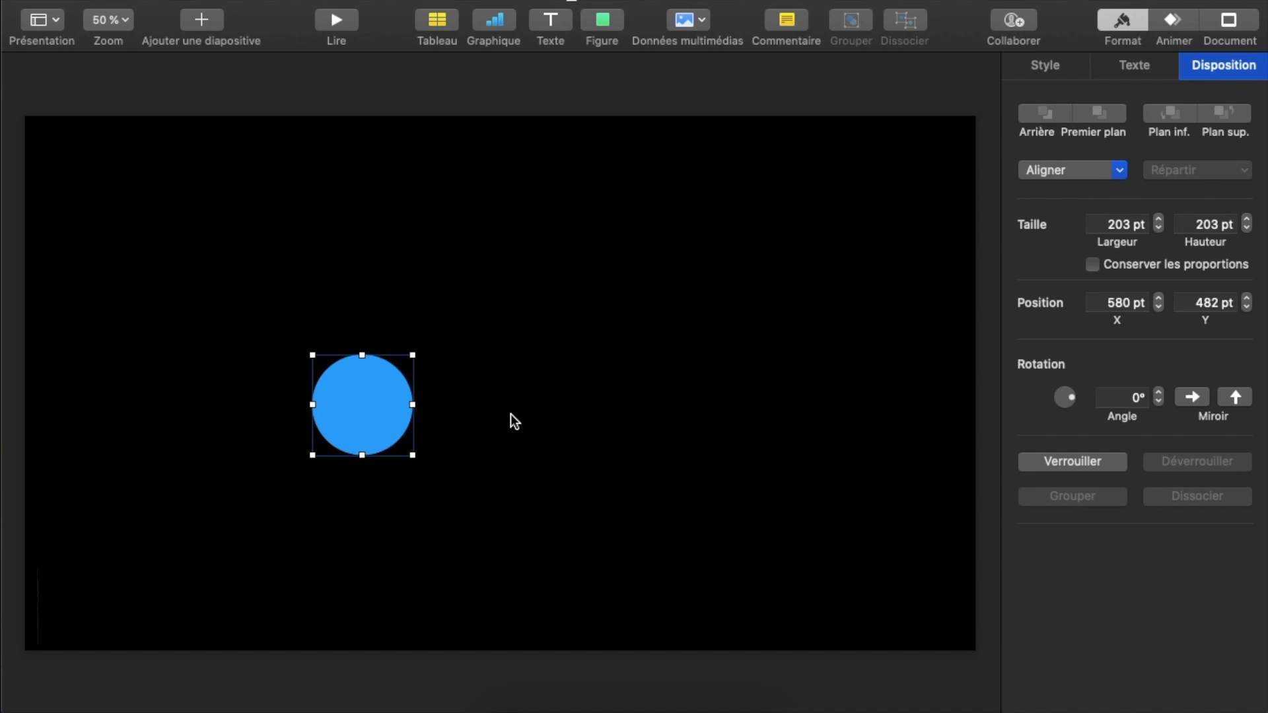
- Fill the circle with the K-SUAL GAMER logo using an image fill
{"action": "left_click", "coordinate": [1065, 71]}
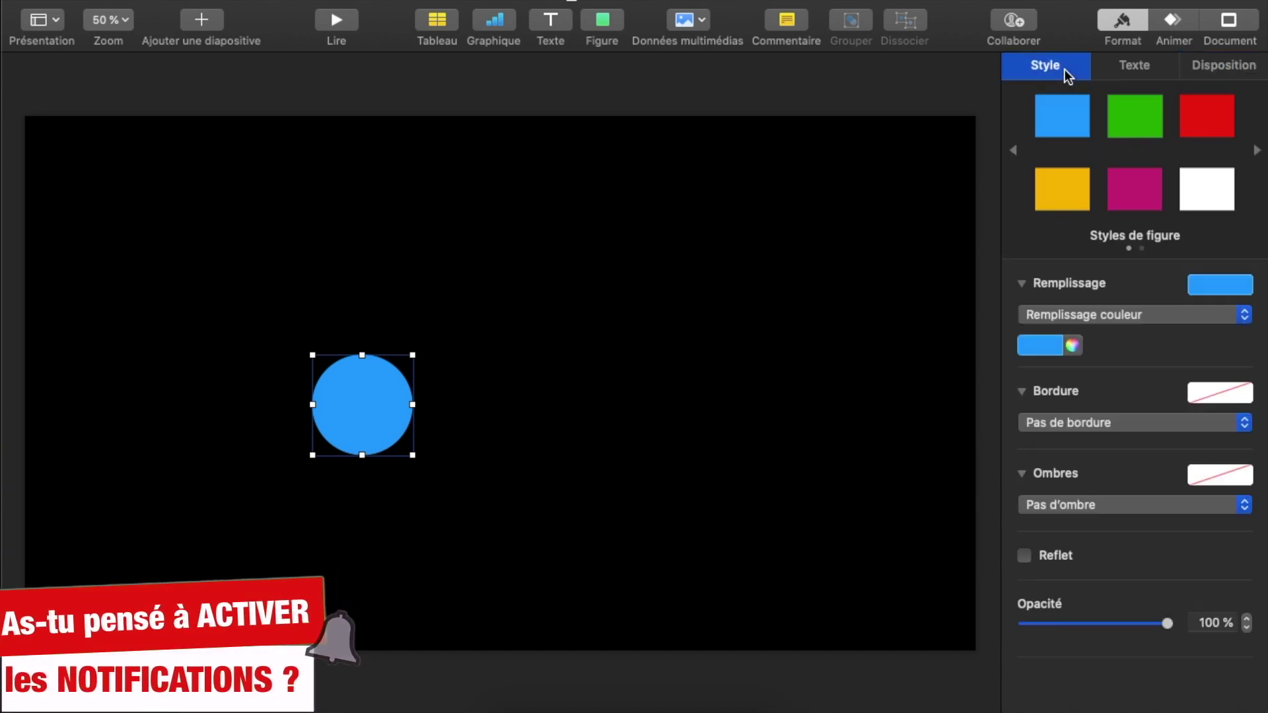
{"action": "left_click", "coordinate": [1133, 316]}
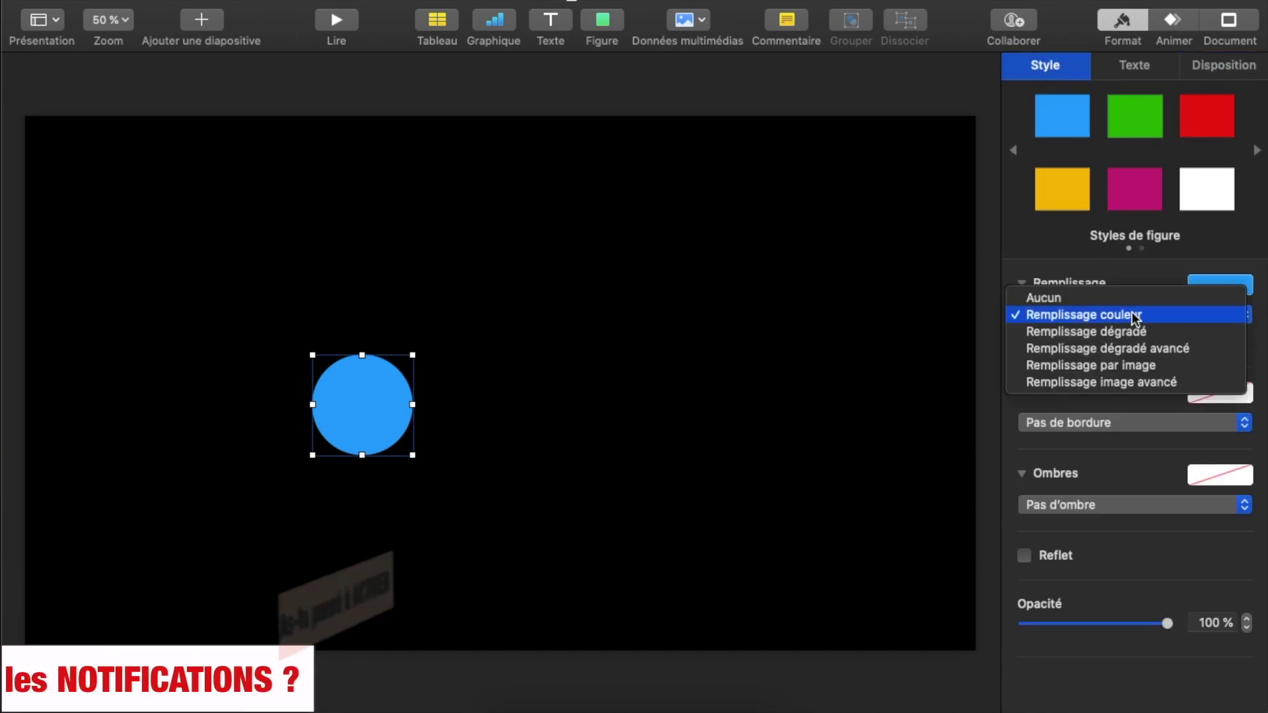
{"action": "left_click", "coordinate": [1127, 365]}
{"action": "left_click", "coordinate": [1172, 378]}
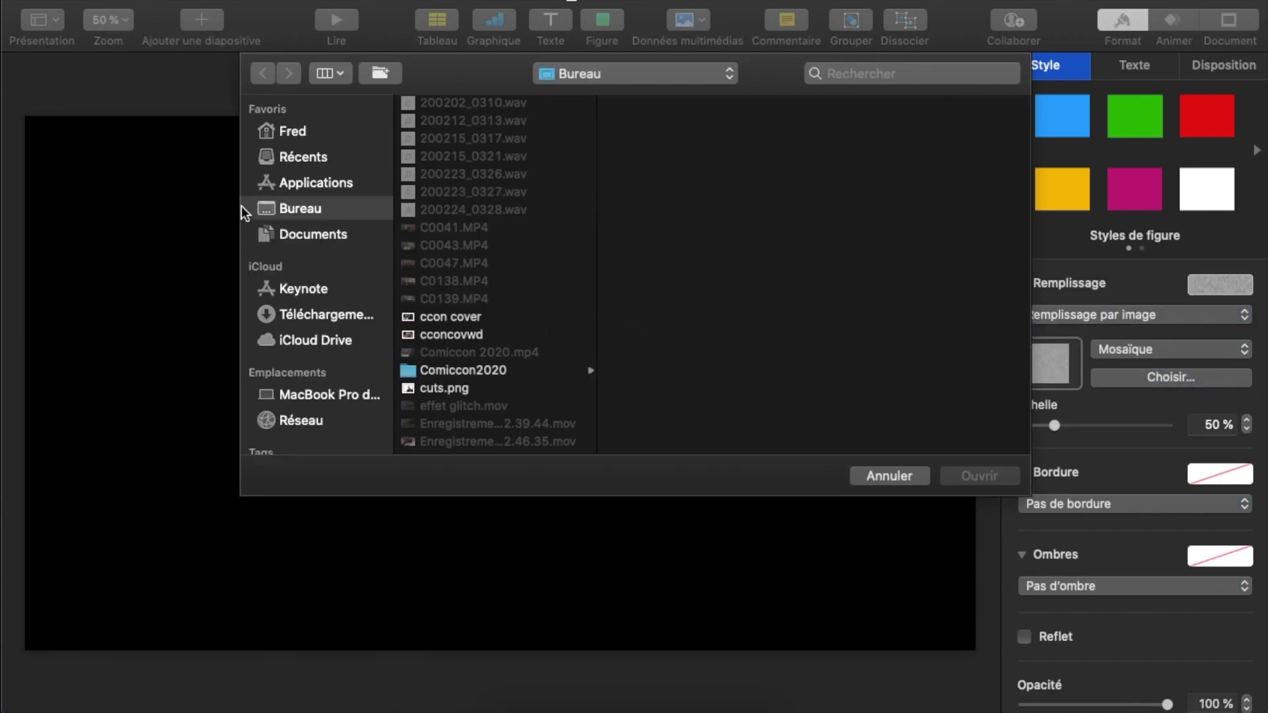
{"action": "scroll", "coordinate": [495, 284], "scroll_direction": "down", "scroll_amount": 8}
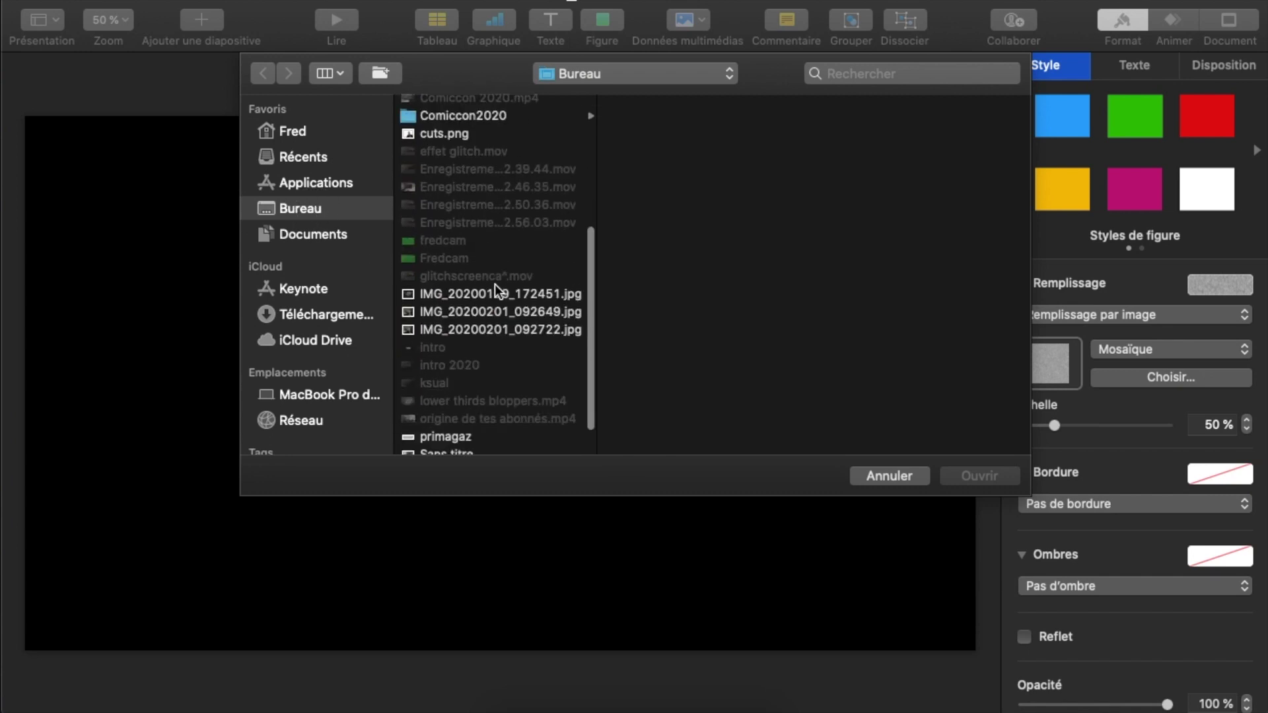
{"action": "scroll", "coordinate": [487, 267], "scroll_direction": "down", "scroll_amount": 2}
{"action": "double_click", "coordinate": [487, 271]}
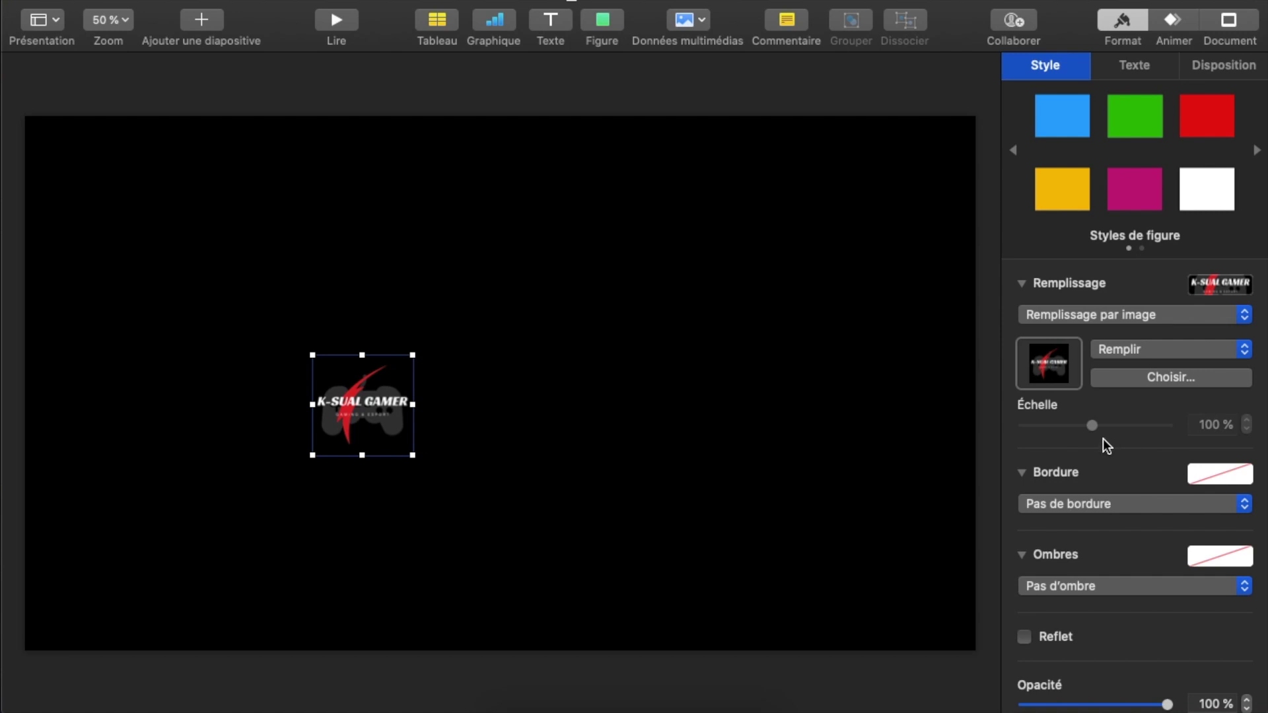
- Give the circle a solid red line border 5 pt thick
{"action": "left_click", "coordinate": [1243, 475]}
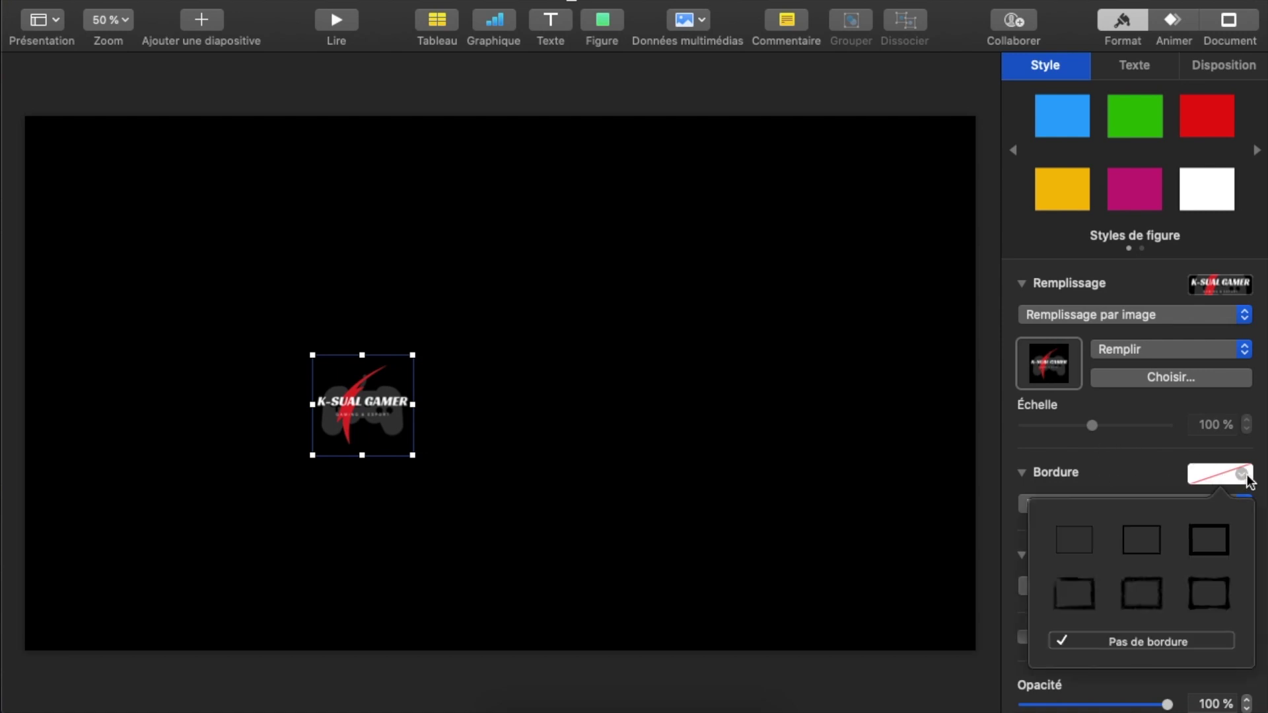
{"action": "left_click", "coordinate": [1119, 469]}
{"action": "left_click", "coordinate": [1097, 506]}
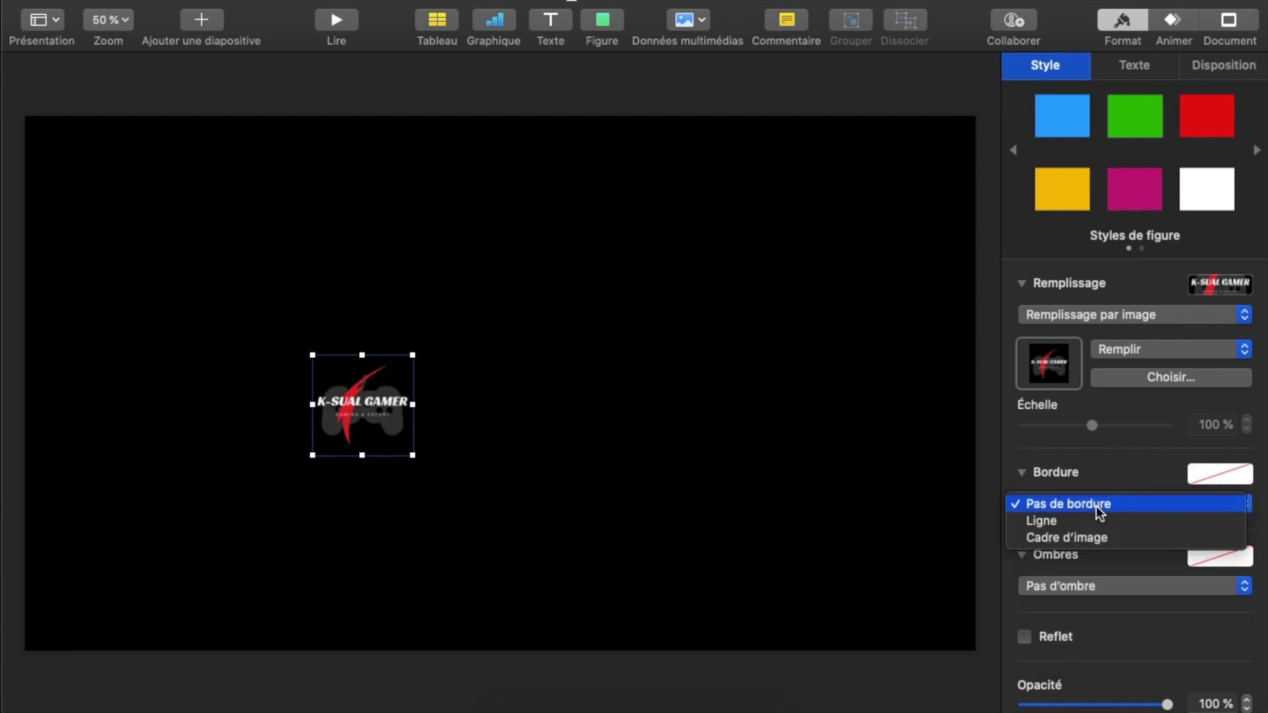
{"action": "left_click", "coordinate": [1056, 513]}
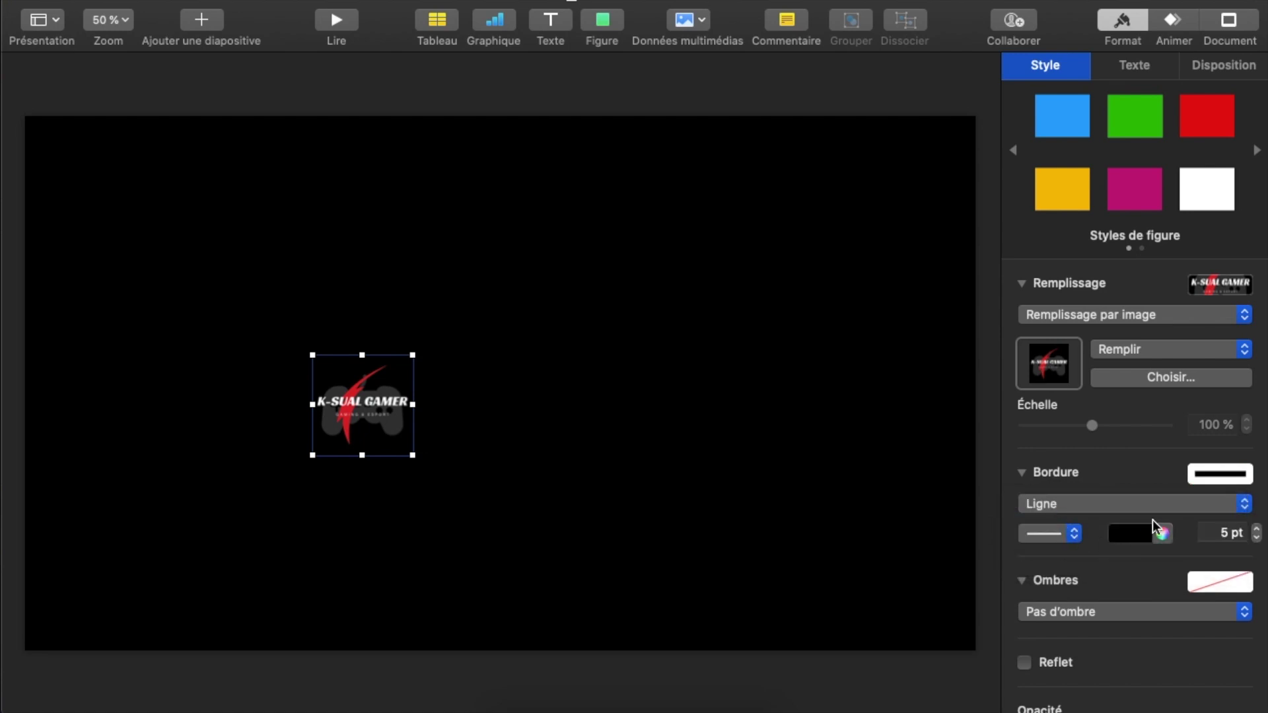
{"action": "left_click", "coordinate": [1076, 535]}
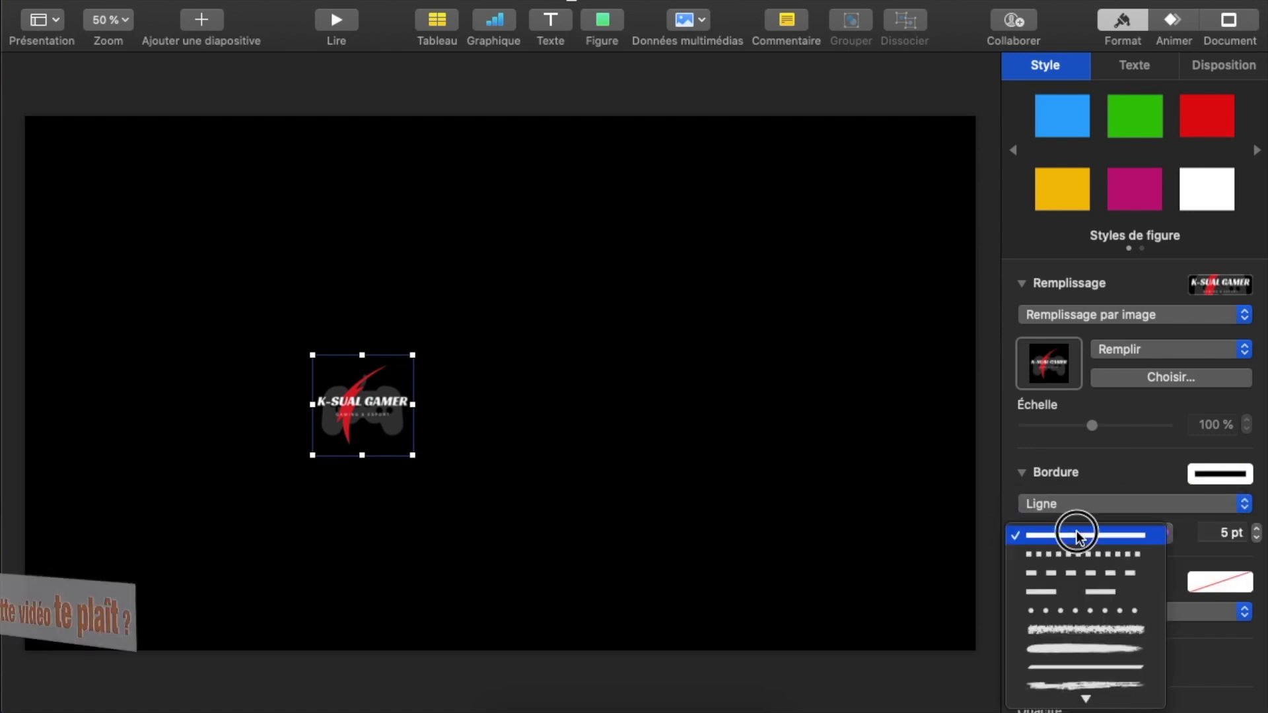
{"action": "left_click", "coordinate": [1075, 527]}
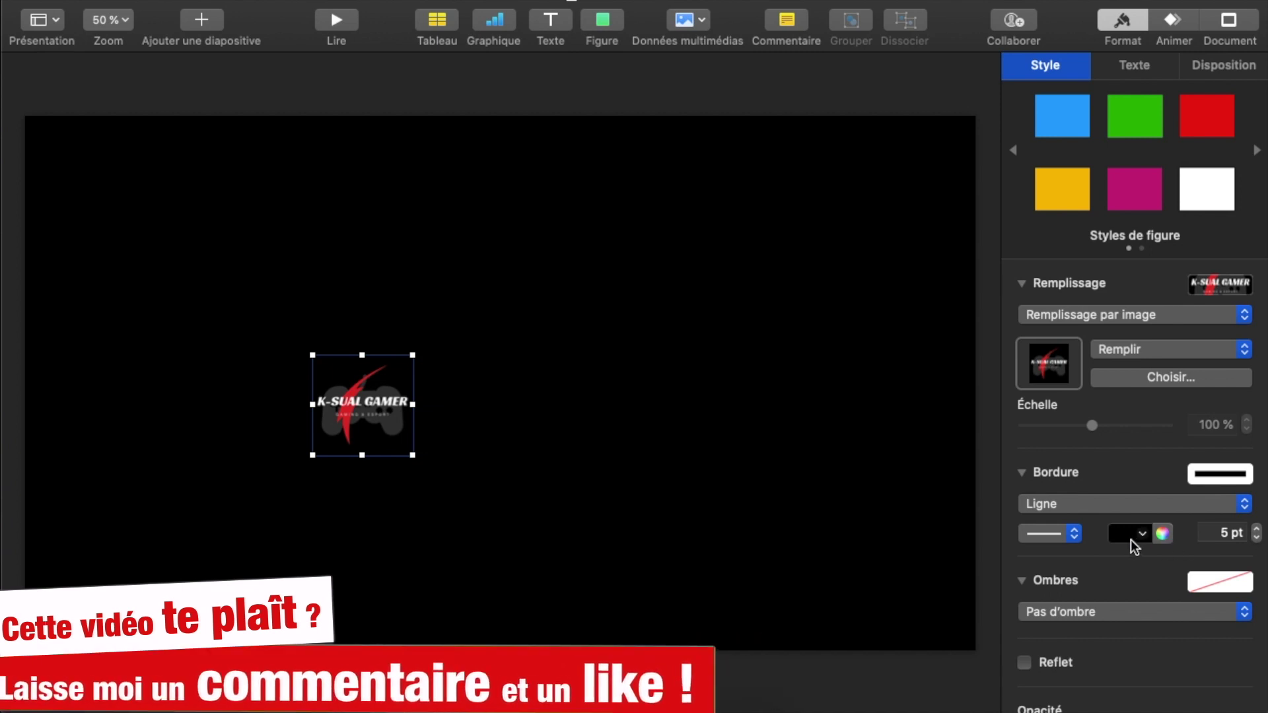
{"action": "left_click", "coordinate": [1133, 539]}
{"action": "left_click", "coordinate": [1194, 592]}
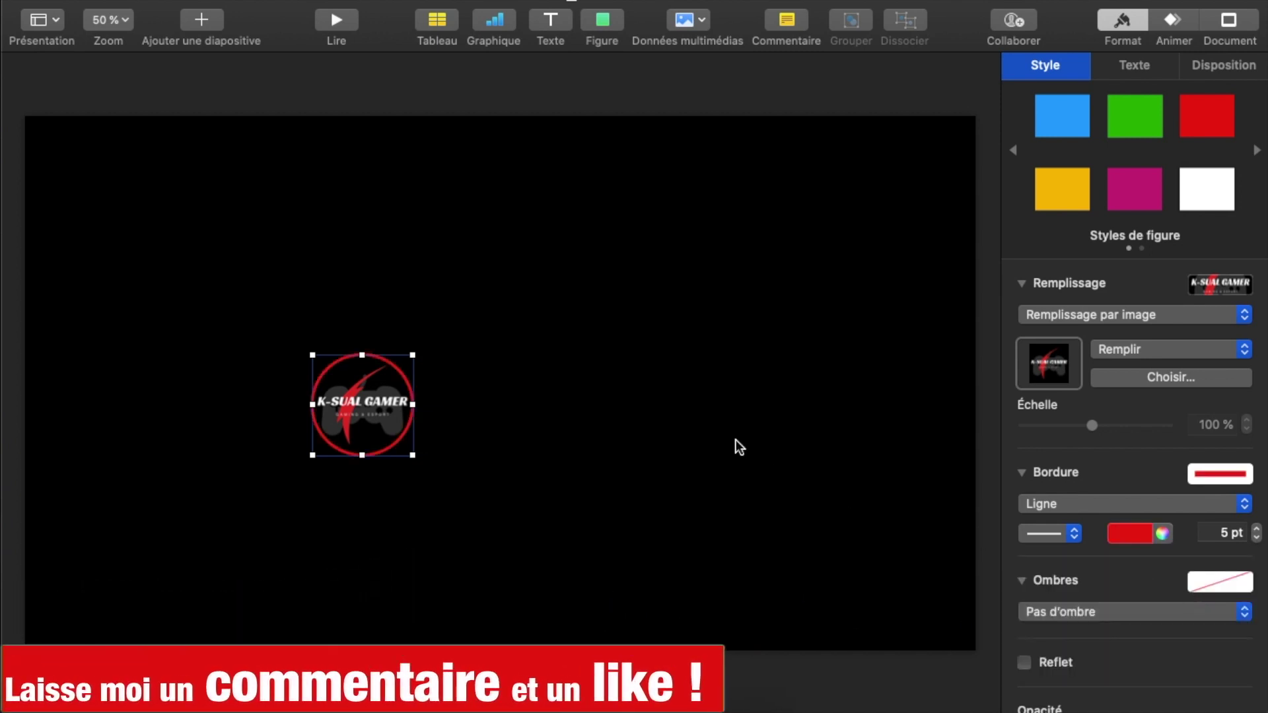
- Move the logo circle to the middle of the slide and enlarge it, keeping it centred horizontally
{"action": "left_click", "coordinate": [736, 440]}
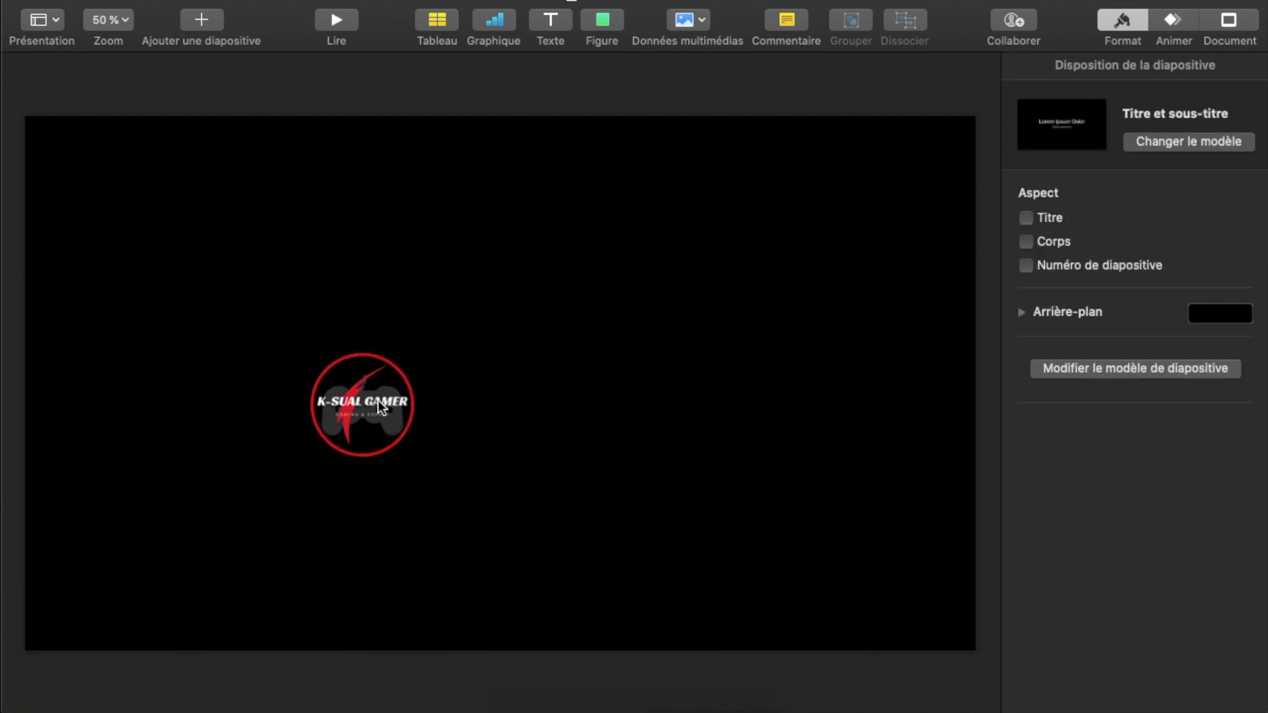
{"action": "left_click_drag", "start_coordinate": [378, 401], "coordinate": [519, 381]}
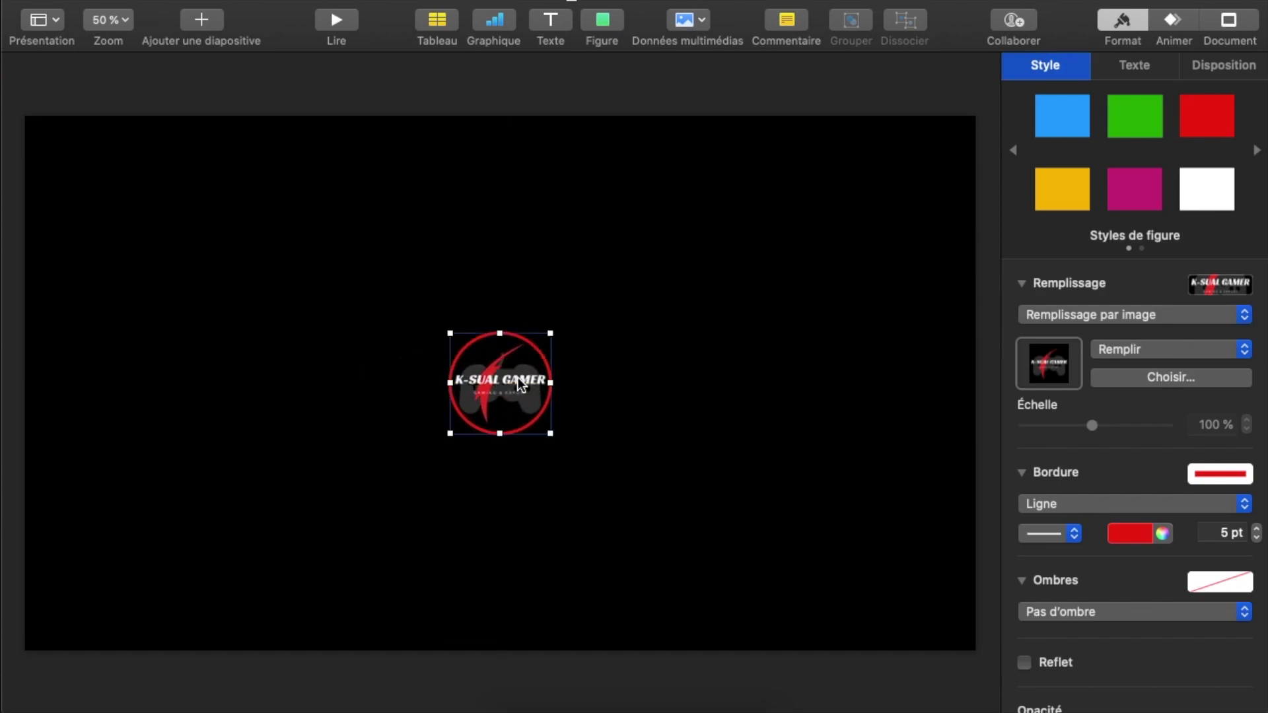
{"action": "left_click_drag", "start_coordinate": [551, 433], "coordinate": [617, 487]}
{"action": "left_click_drag", "start_coordinate": [545, 407], "coordinate": [528, 367]}
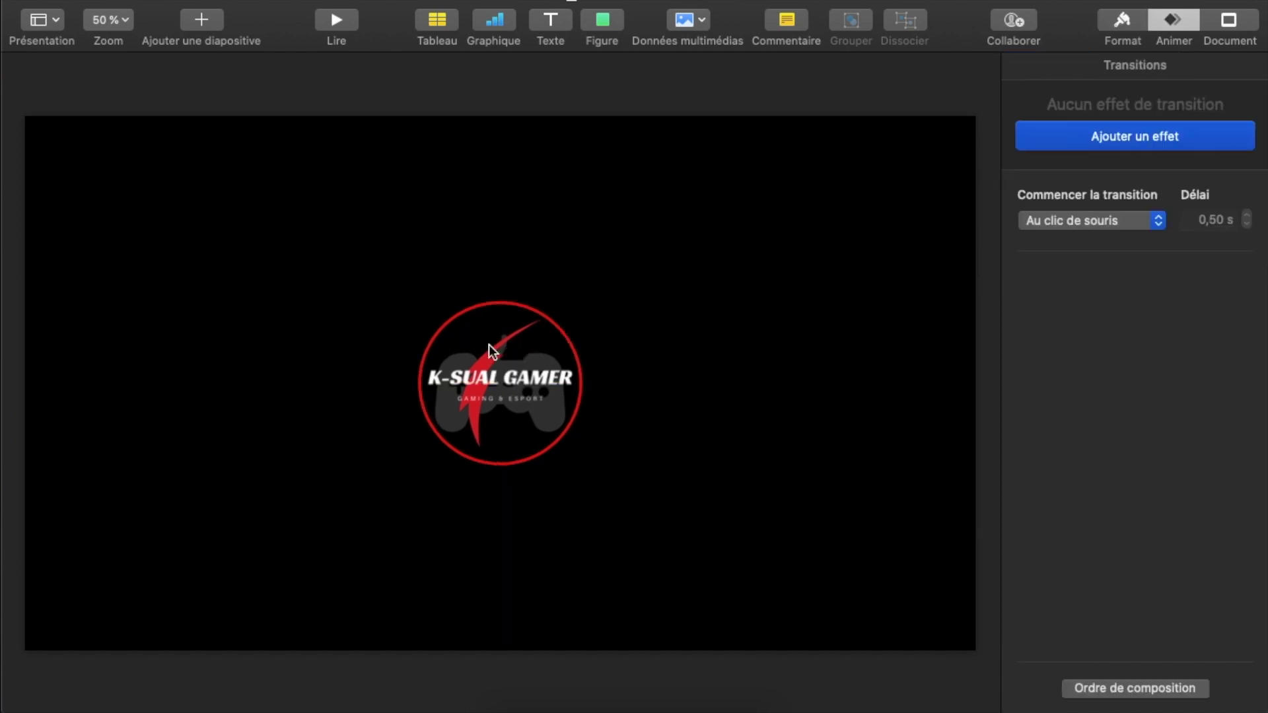
- Change the circle's entrance effect to Balayage from the left with a 1.50 s duration, and preview it
{"action": "left_click", "coordinate": [489, 345]}
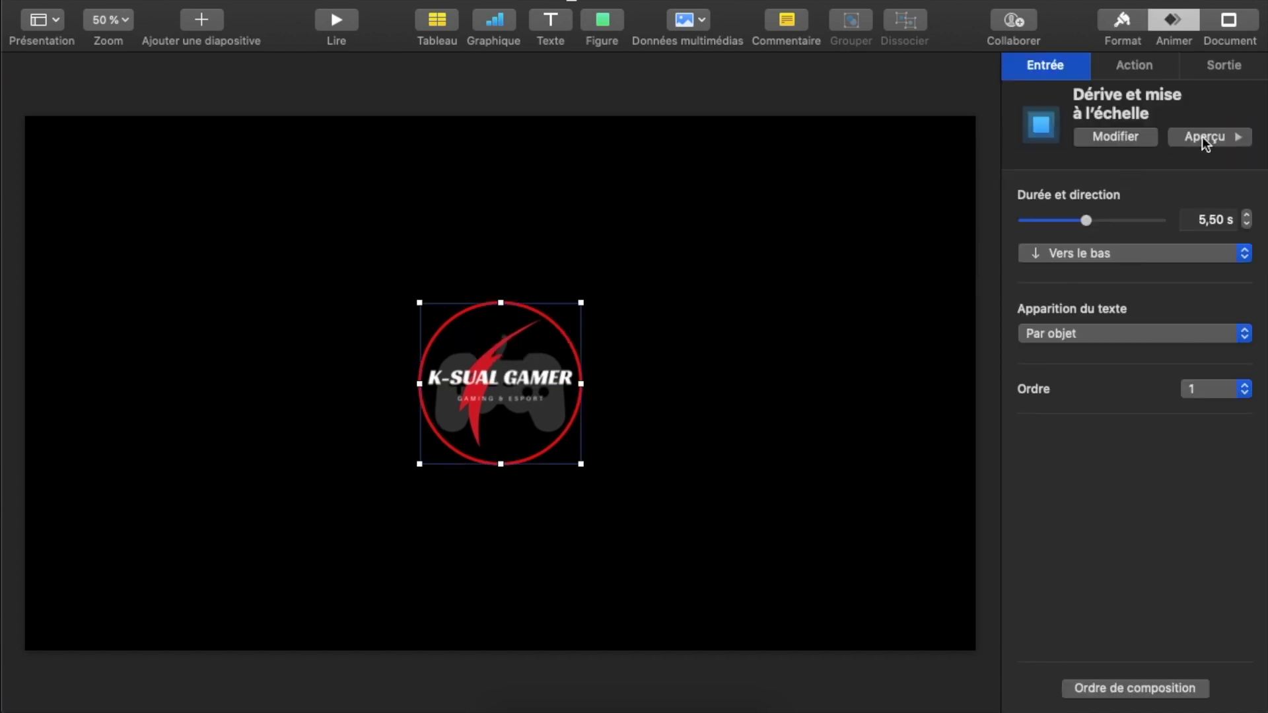
{"action": "left_click", "coordinate": [1149, 137]}
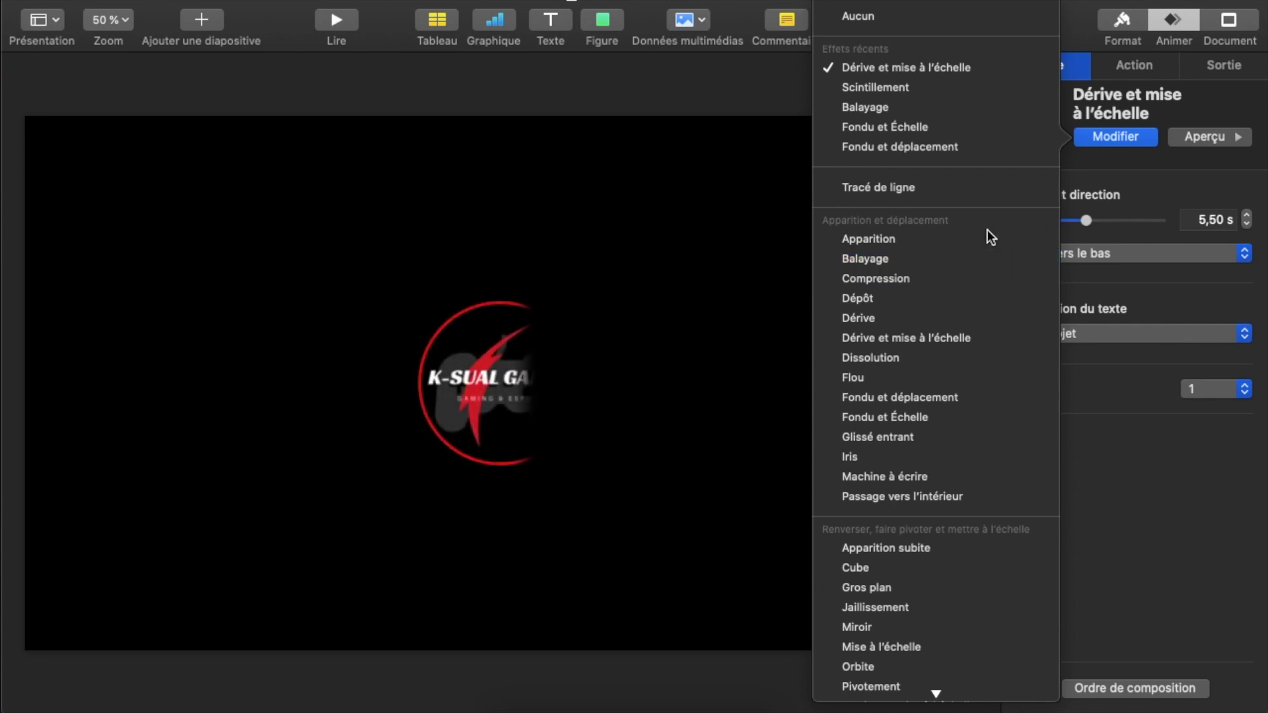
{"action": "left_click", "coordinate": [883, 261]}
{"action": "left_click_drag", "start_coordinate": [1090, 221], "coordinate": [1055, 223]}
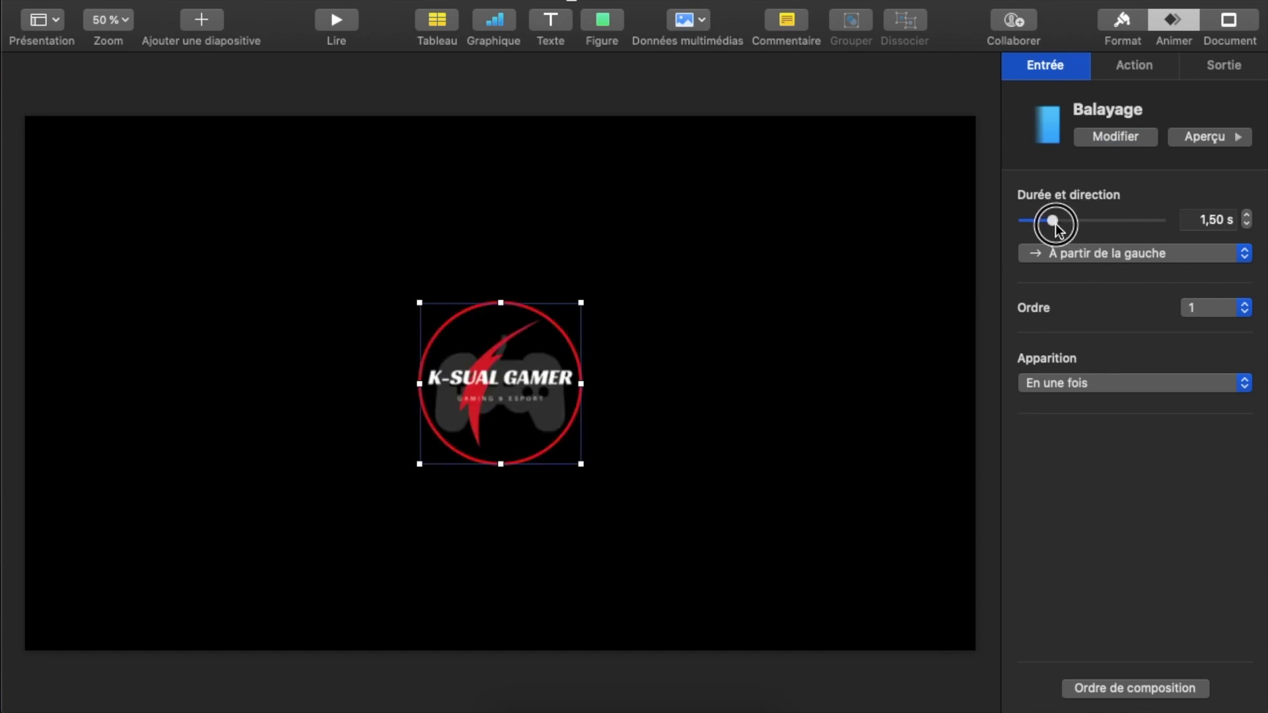
{"action": "left_click", "coordinate": [1200, 137]}
- Add a Déplacement action moving the circle left to x 377 pt, y 377 pt, and preview it
{"action": "left_click", "coordinate": [1143, 66]}
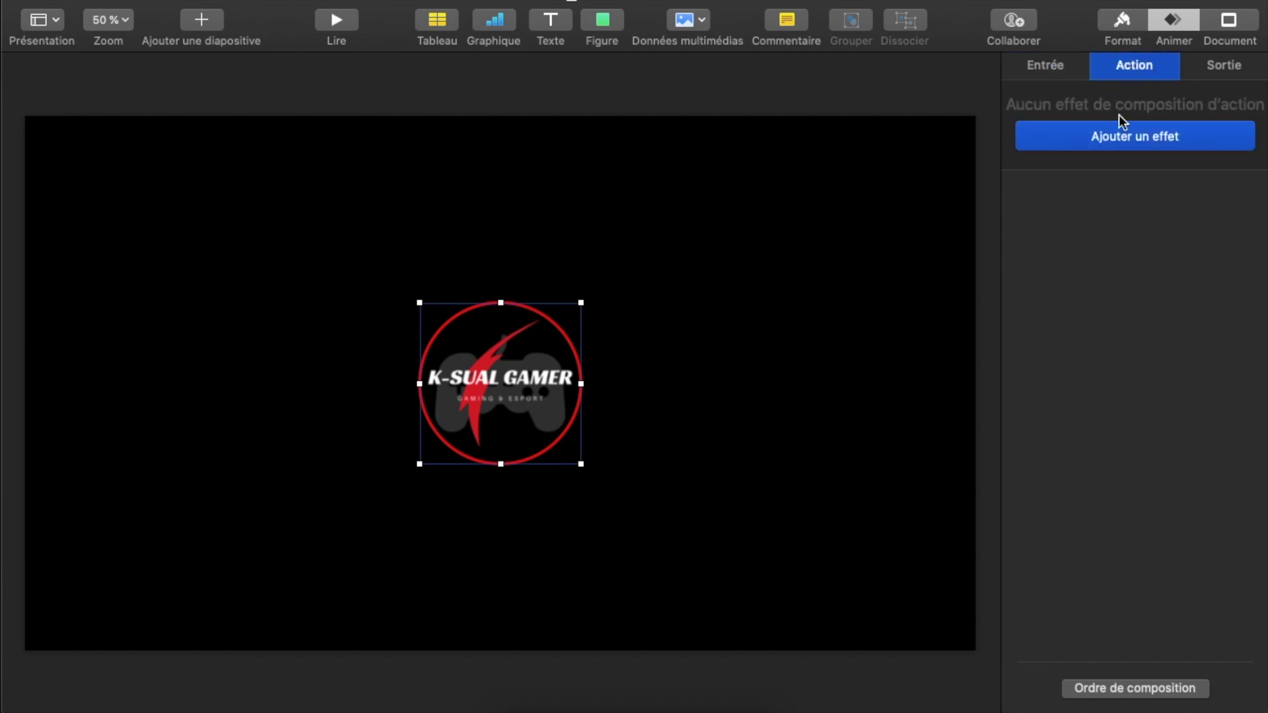
{"action": "left_click", "coordinate": [1121, 131]}
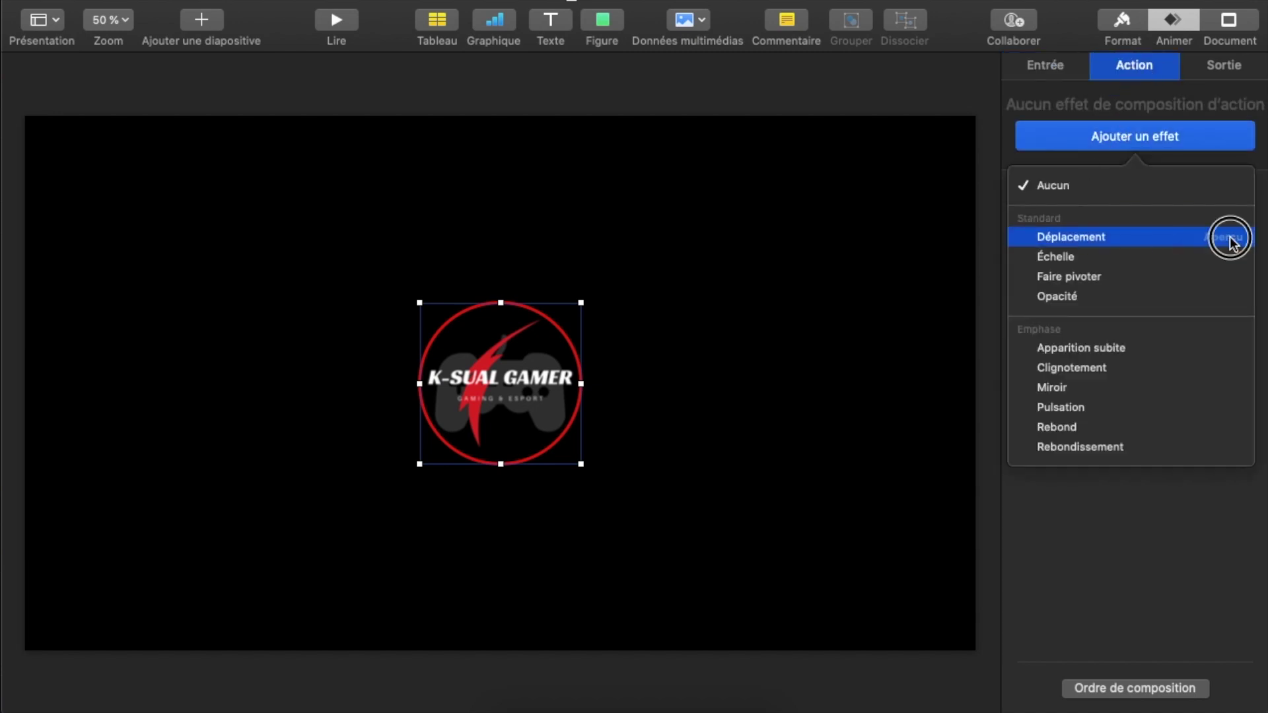
{"action": "left_click", "coordinate": [1230, 239]}
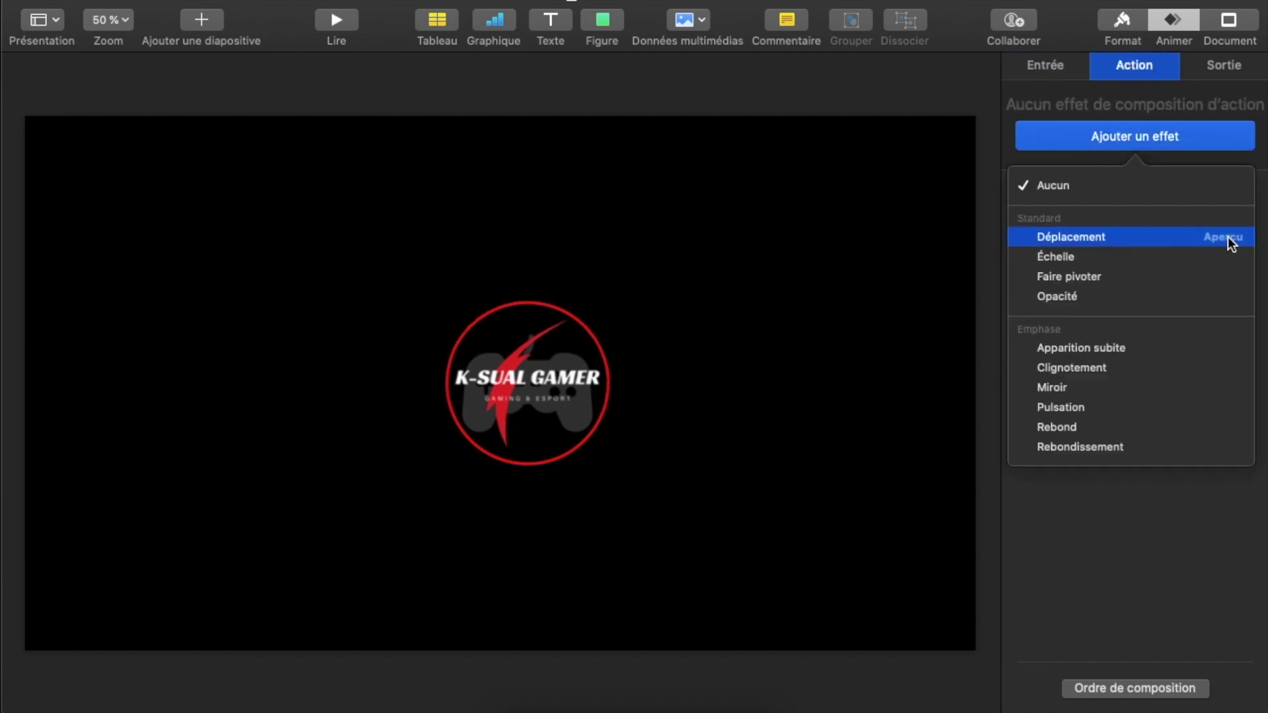
{"action": "left_click", "coordinate": [1080, 235]}
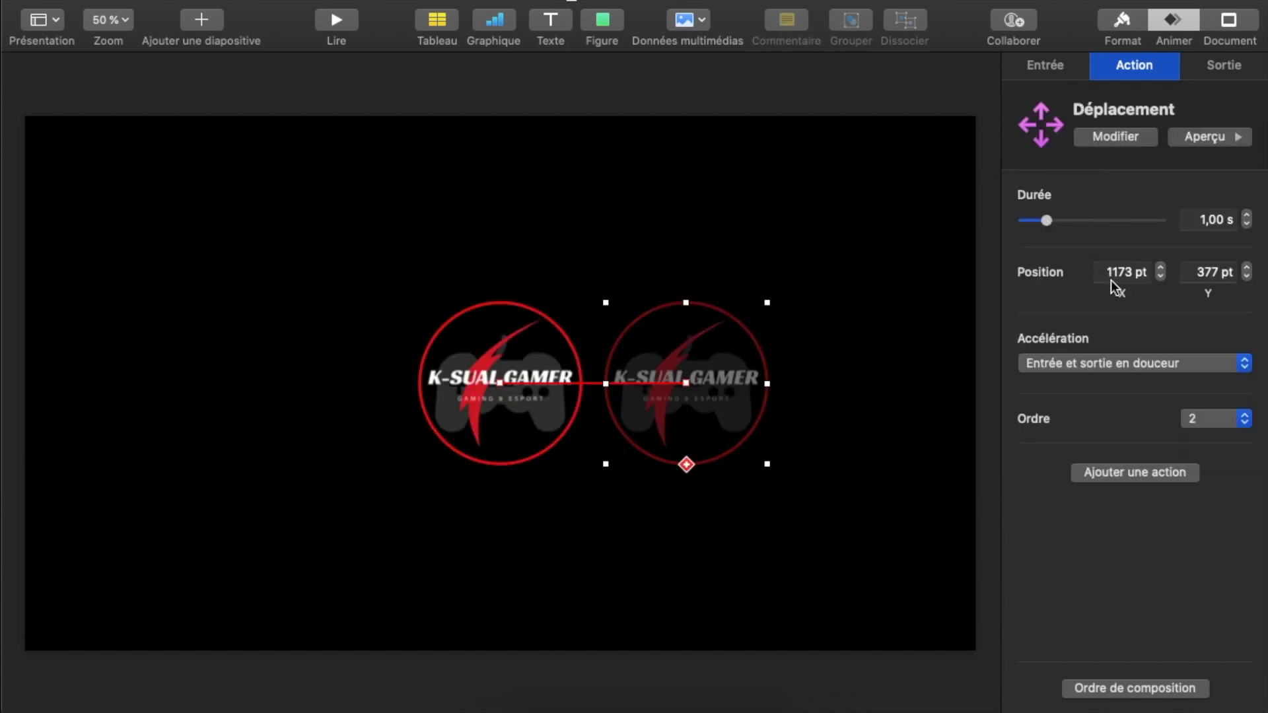
{"action": "left_click_drag", "start_coordinate": [728, 349], "coordinate": [332, 346]}
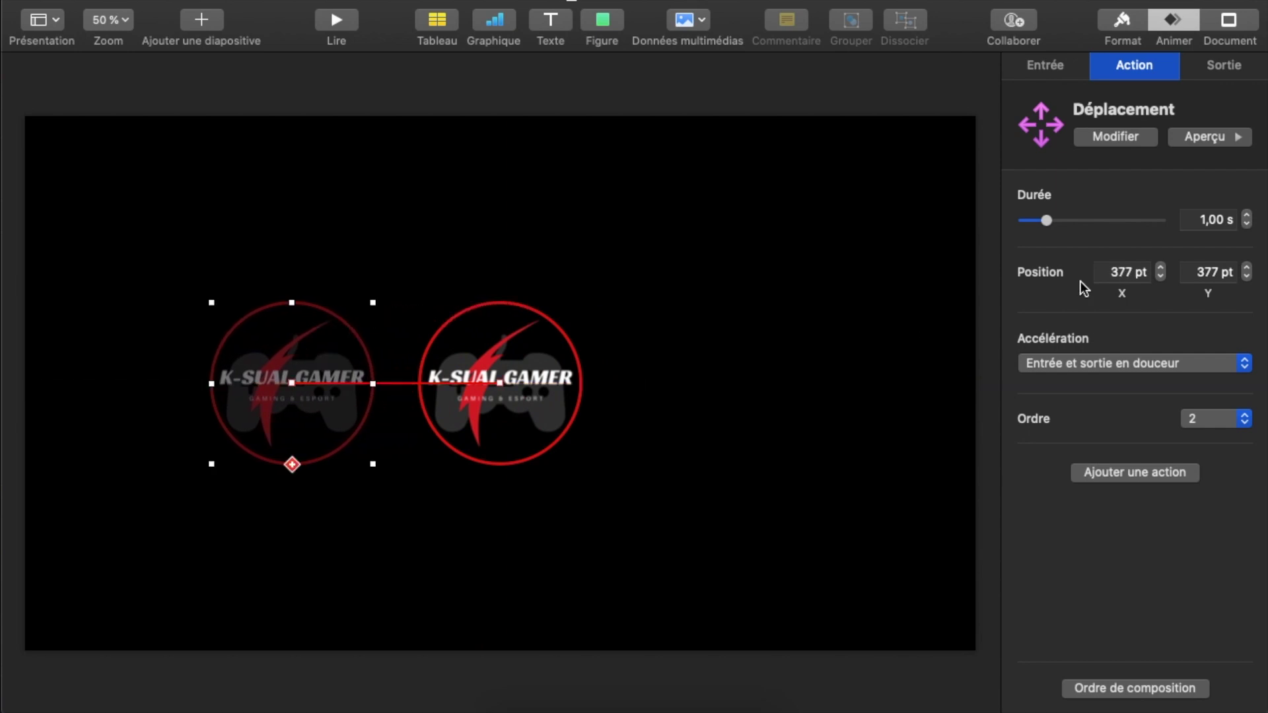
{"action": "left_click", "coordinate": [1203, 137]}
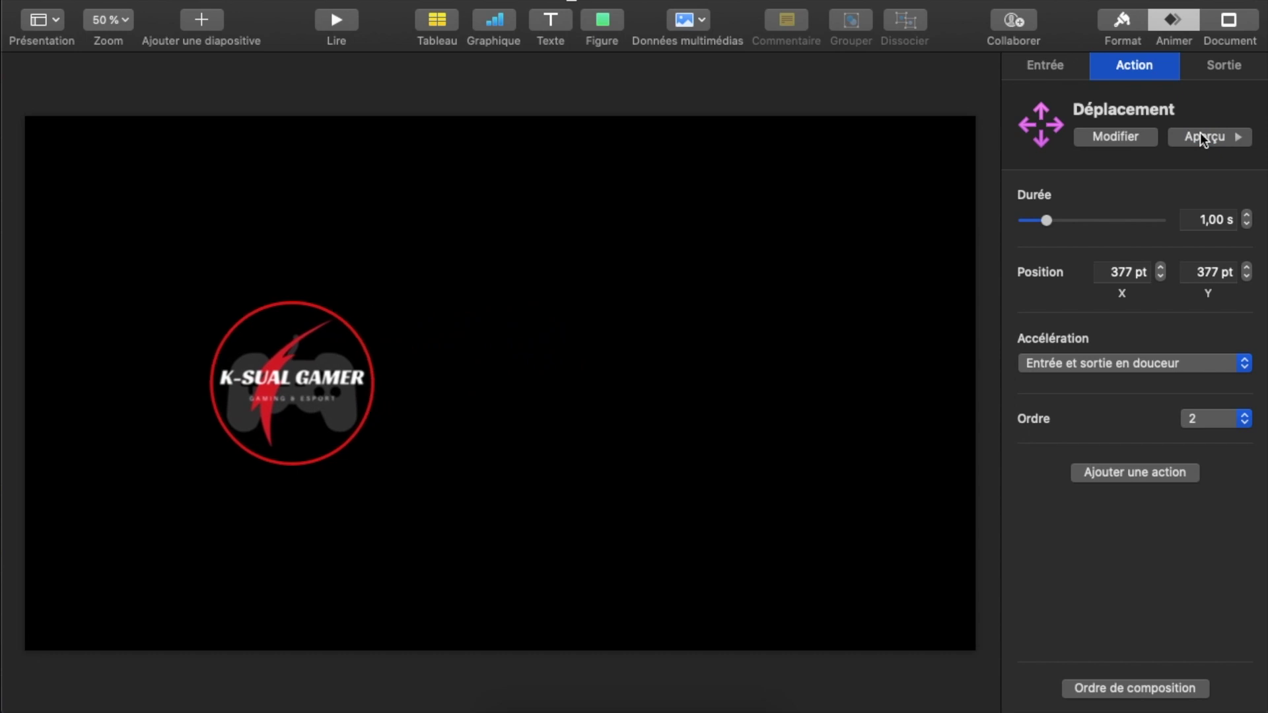
- Chain the circle's Déplacement directly after its Balayage in the build order and preview the sequence
{"action": "left_click", "coordinate": [1133, 689]}
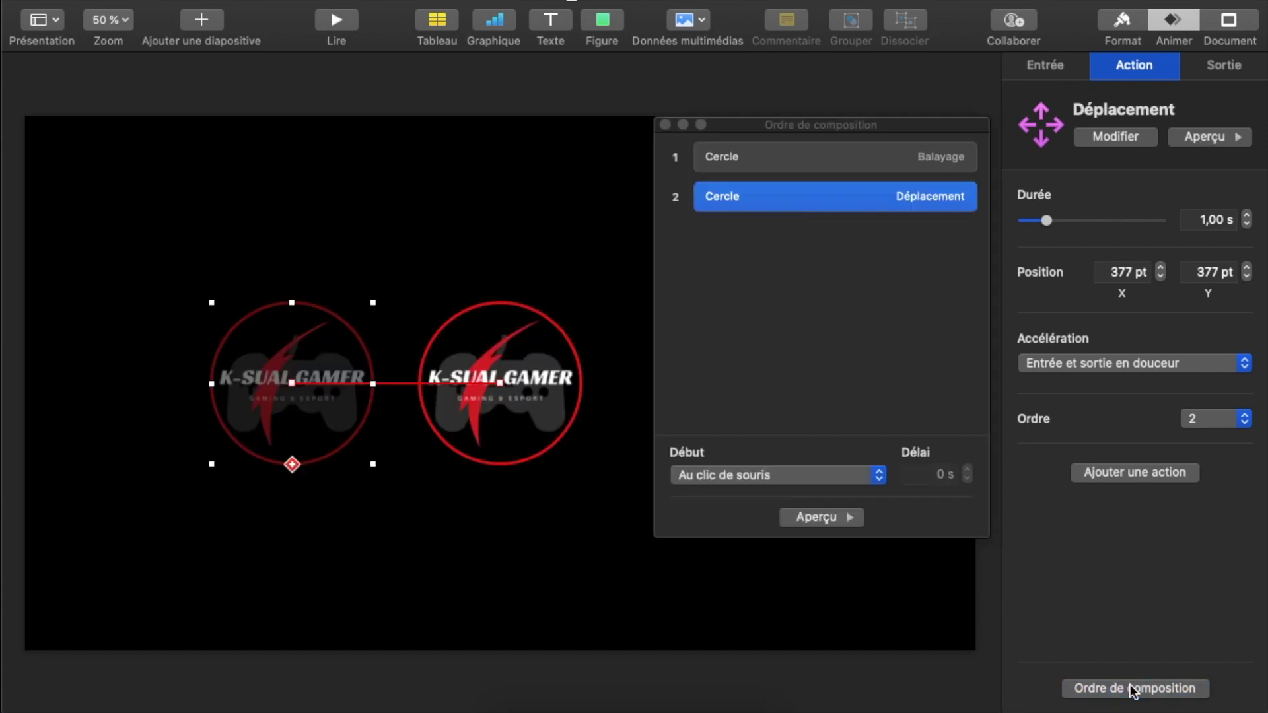
{"action": "left_click_drag", "start_coordinate": [834, 203], "coordinate": [829, 173]}
{"action": "left_click", "coordinate": [838, 518]}
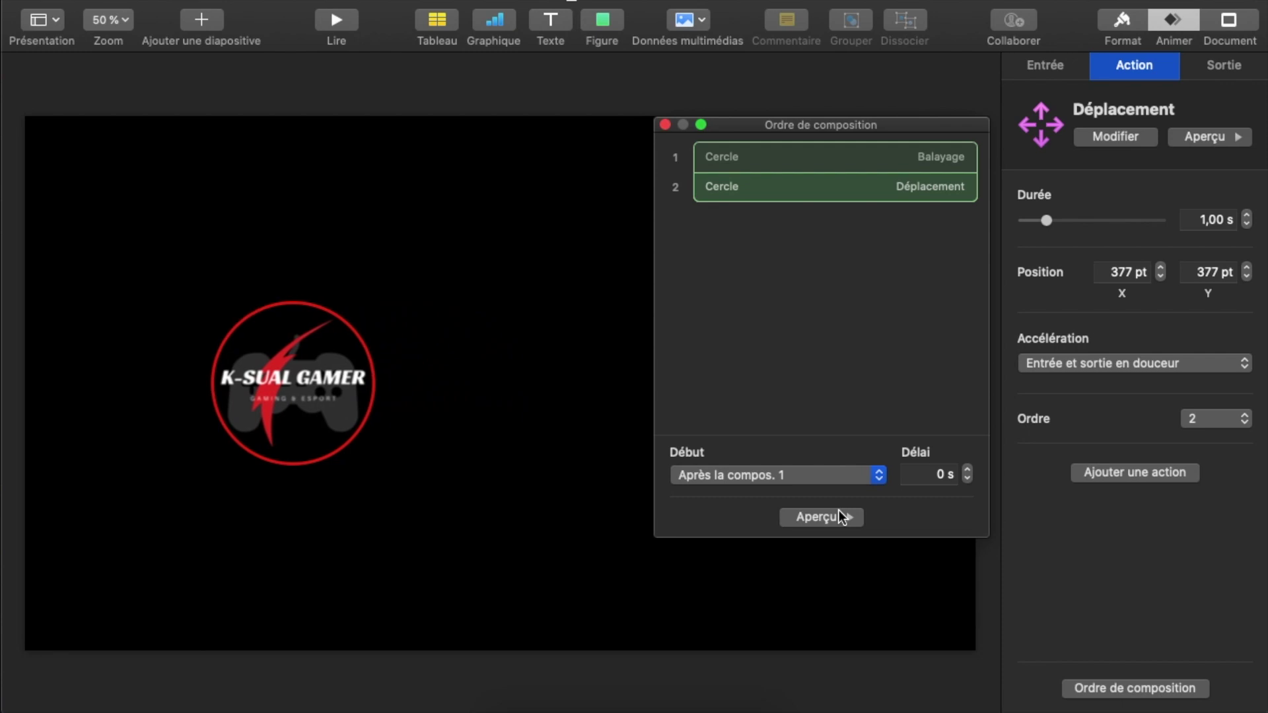
{"action": "left_click", "coordinate": [664, 124]}
- Reopen the build order for the circle and preview its Balayage and Déplacement sequence again
{"action": "left_click", "coordinate": [789, 386]}
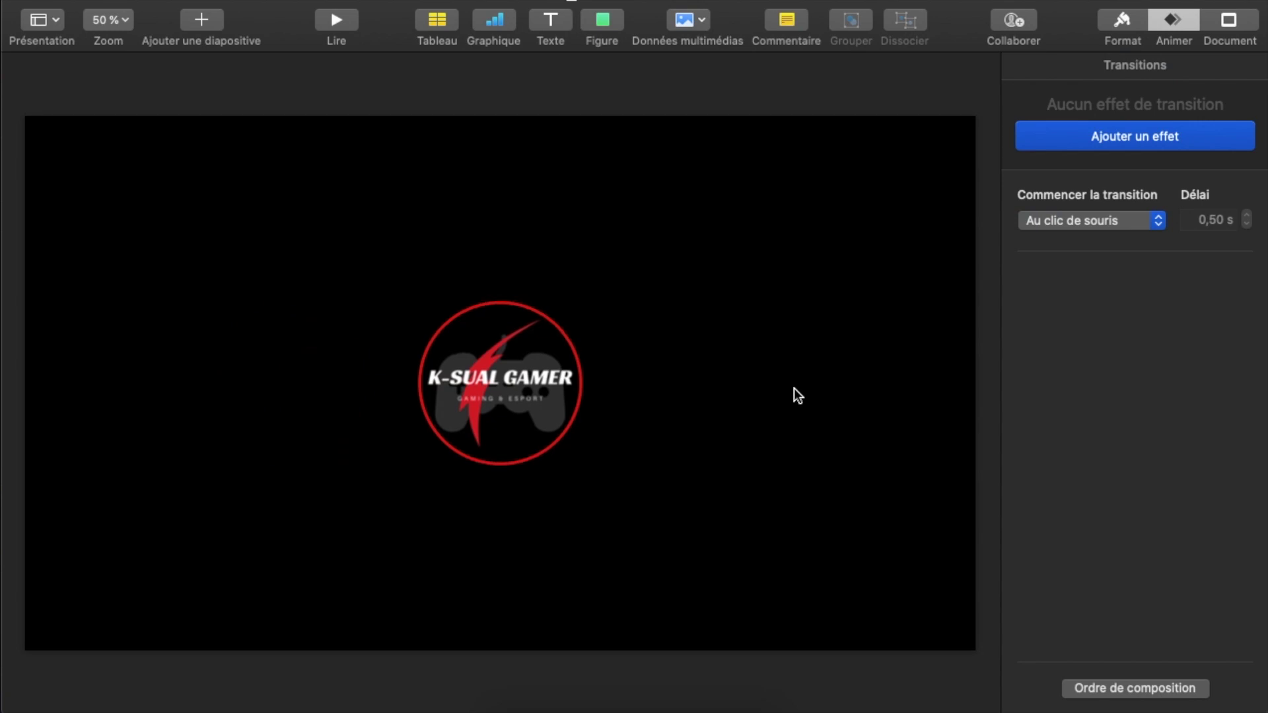
{"action": "left_click", "coordinate": [530, 340]}
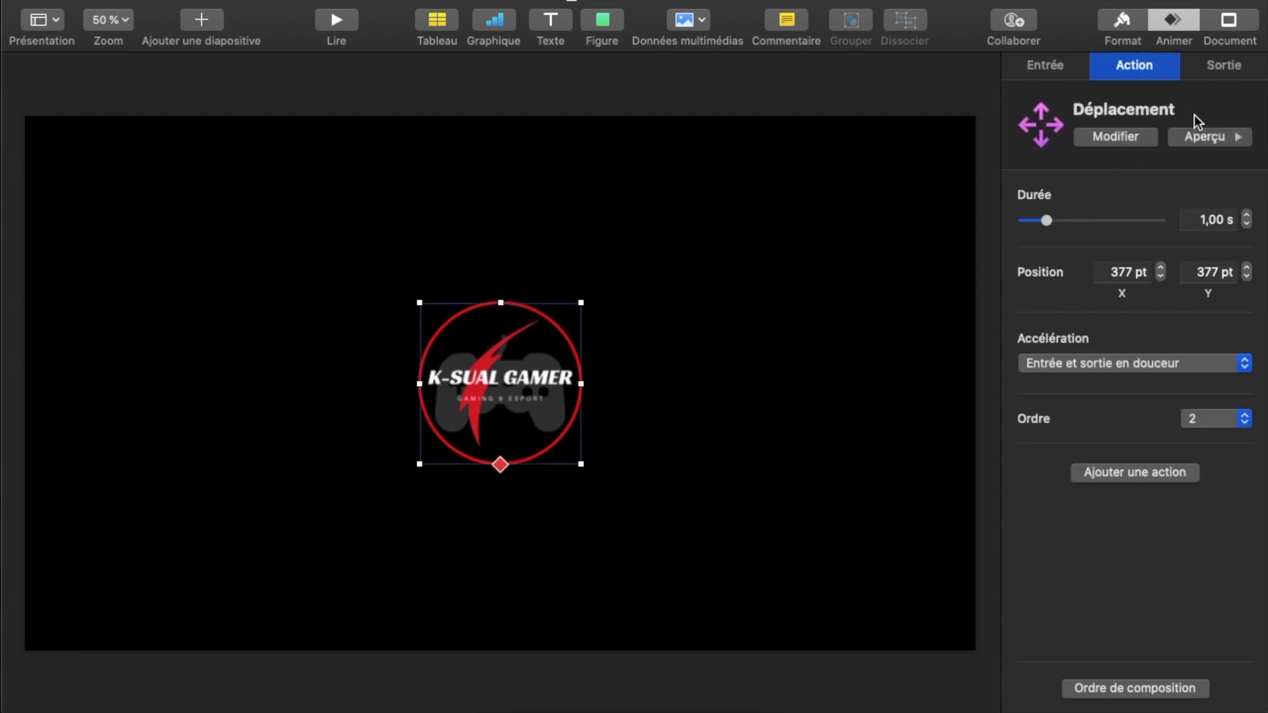
{"action": "left_click", "coordinate": [1142, 690]}
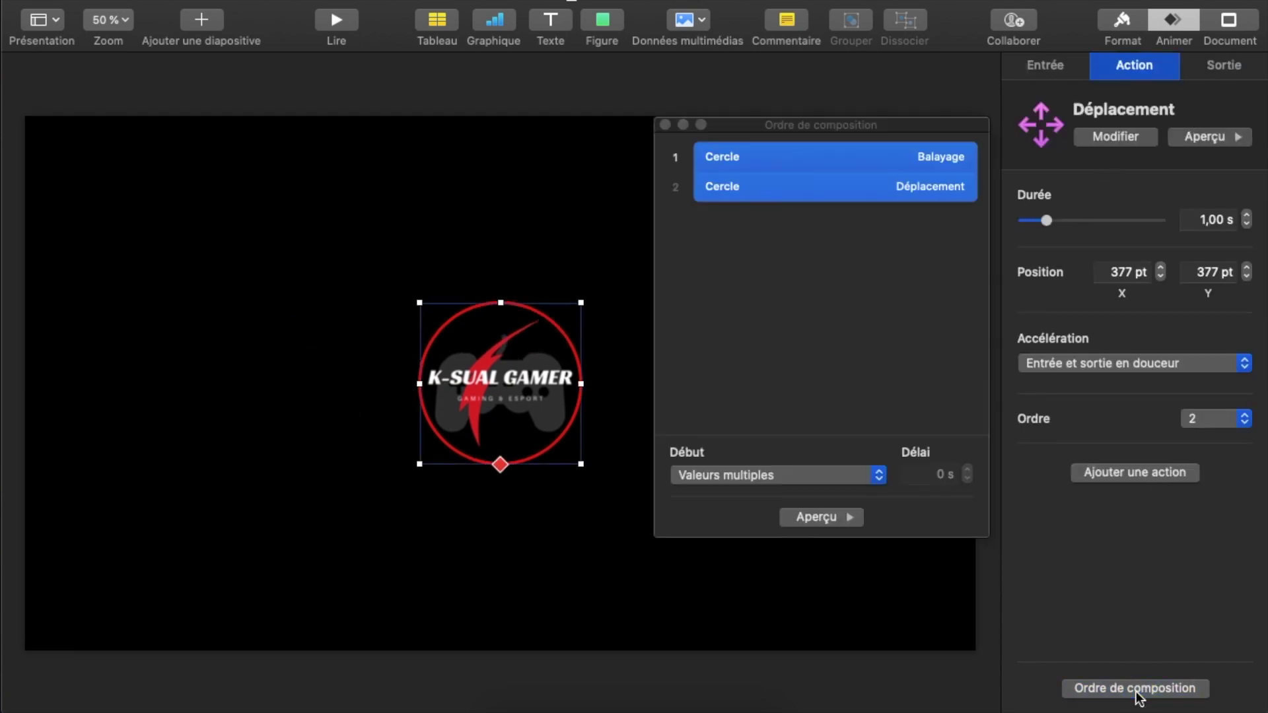
{"action": "left_click", "coordinate": [841, 196]}
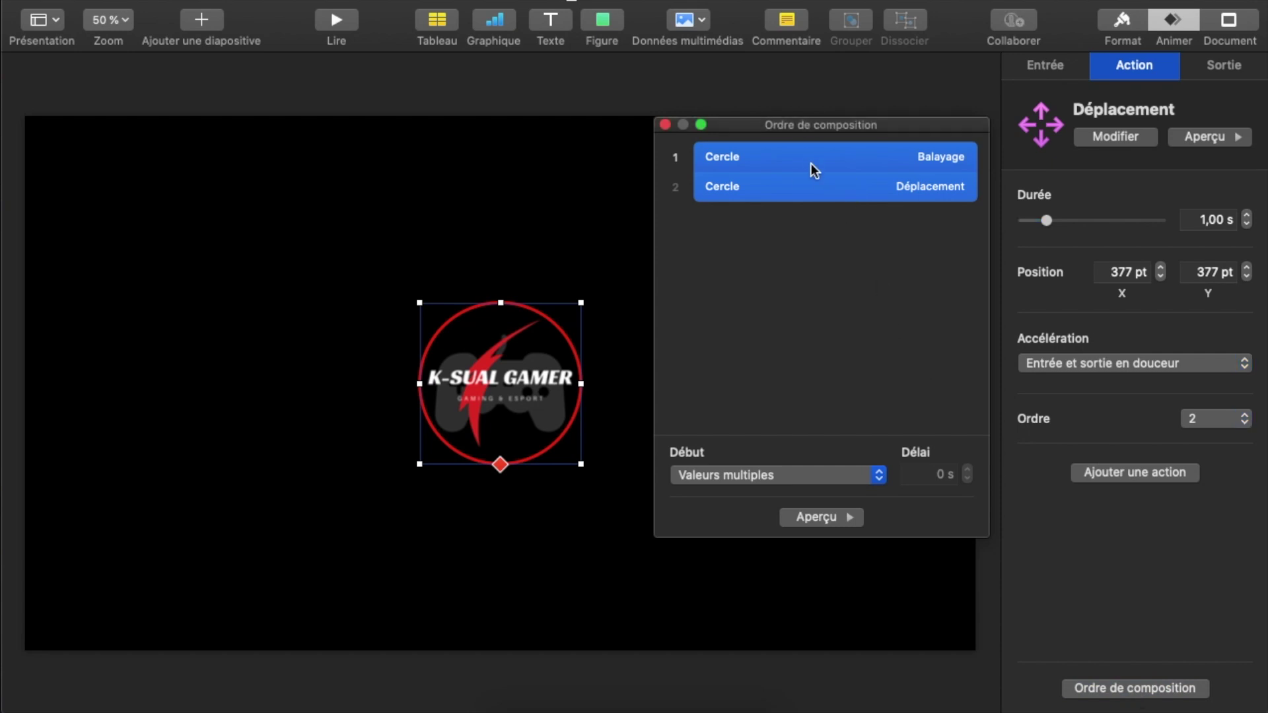
{"action": "left_click", "coordinate": [844, 517]}
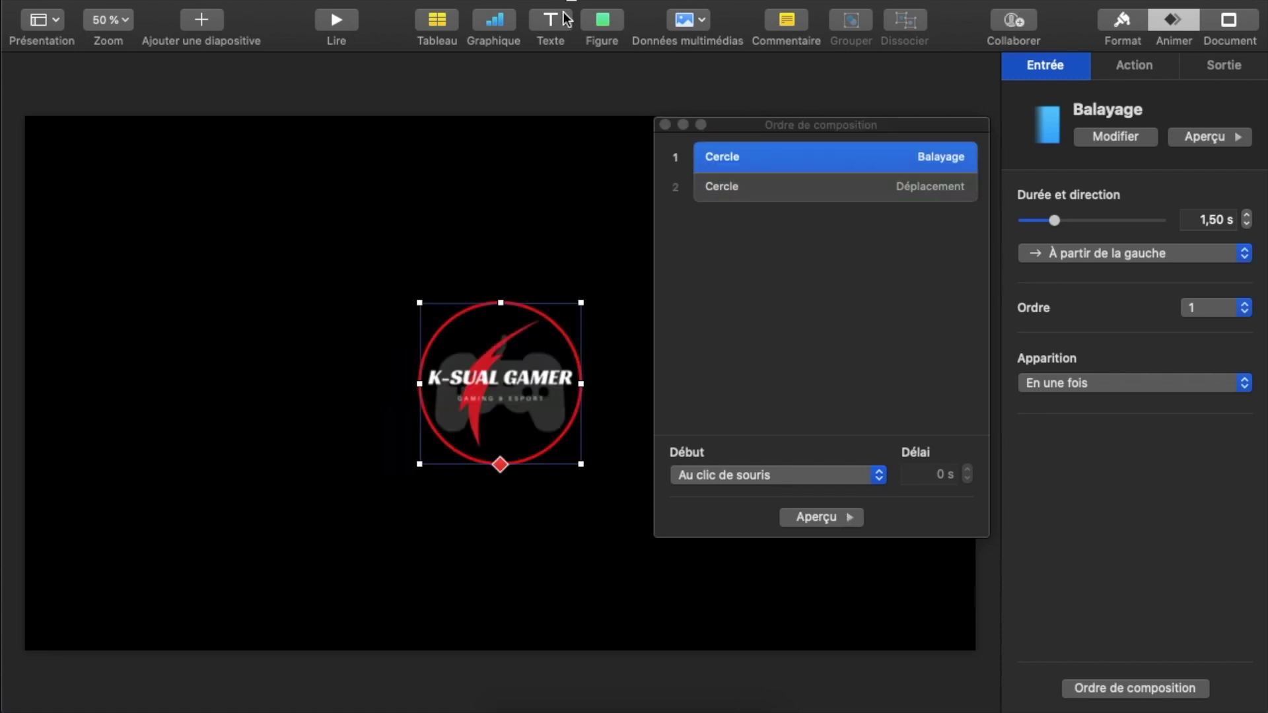
- Insert a square, stretch it into a wide rectangle, place it across the logo circle, and close the build order
{"action": "left_click", "coordinate": [604, 21]}
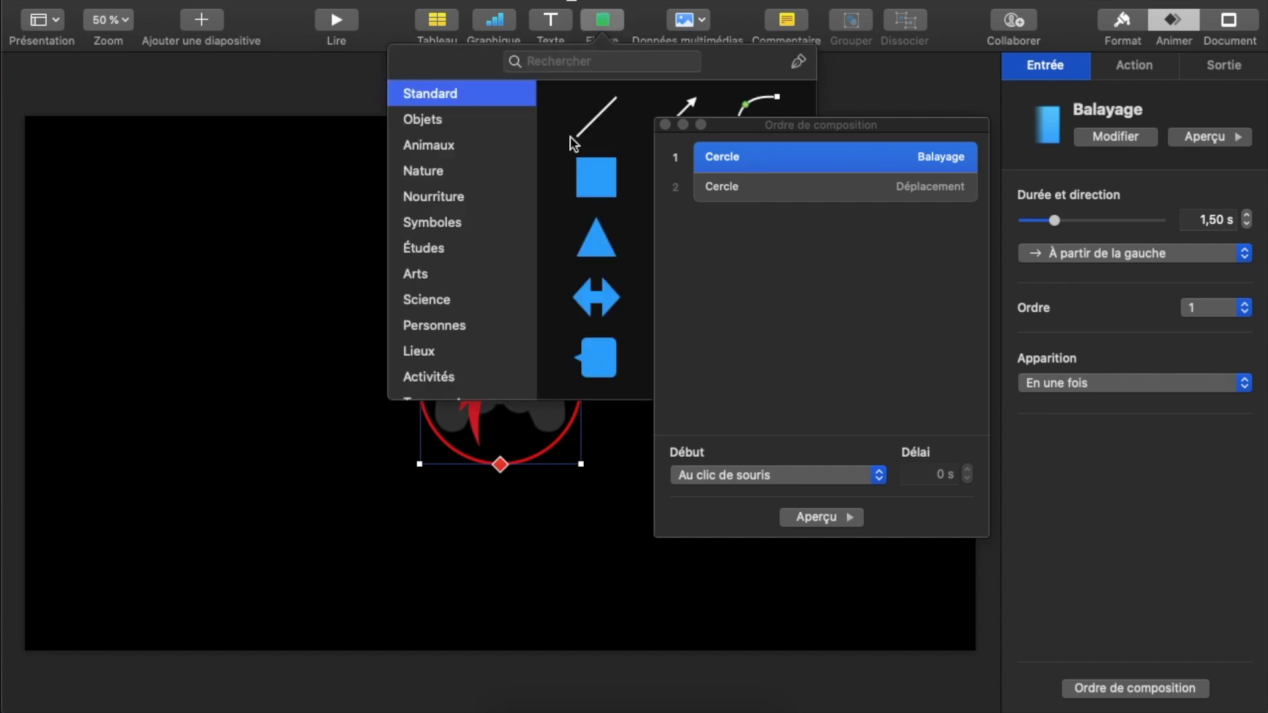
{"action": "left_click", "coordinate": [600, 187]}
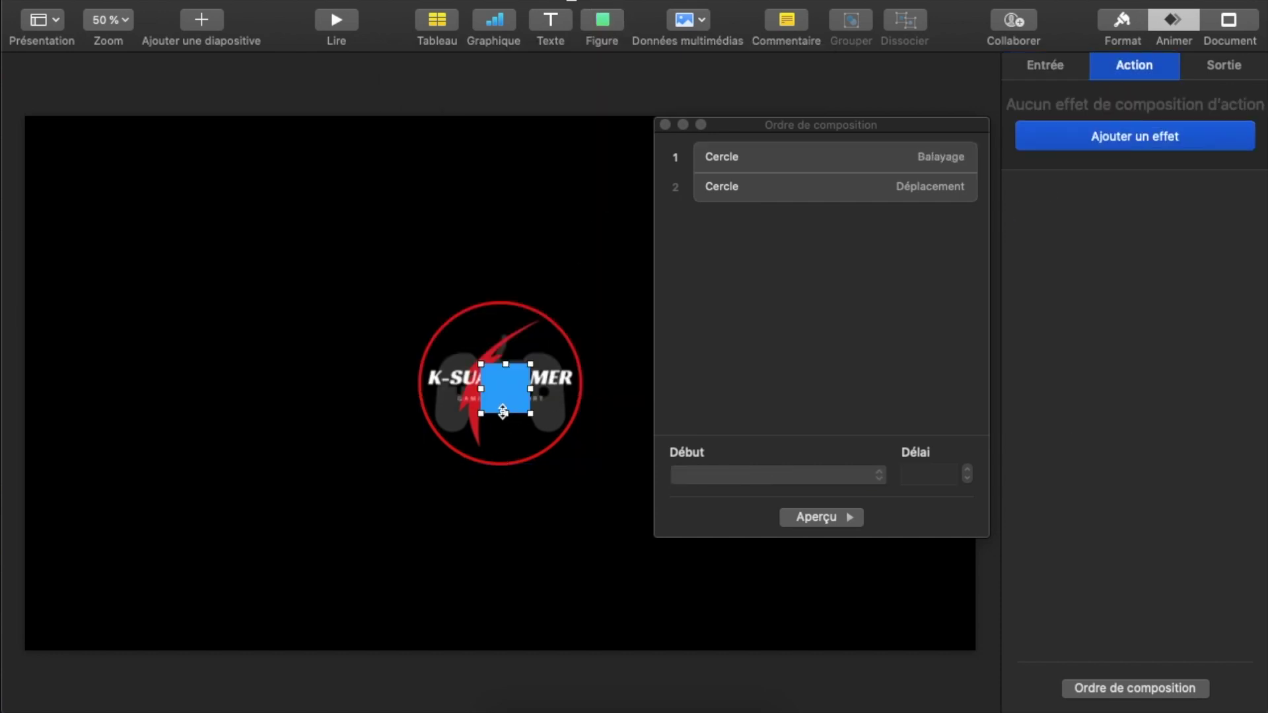
{"action": "left_click_drag", "start_coordinate": [483, 362], "coordinate": [99, 298]}
{"action": "left_click_drag", "start_coordinate": [405, 363], "coordinate": [675, 390]}
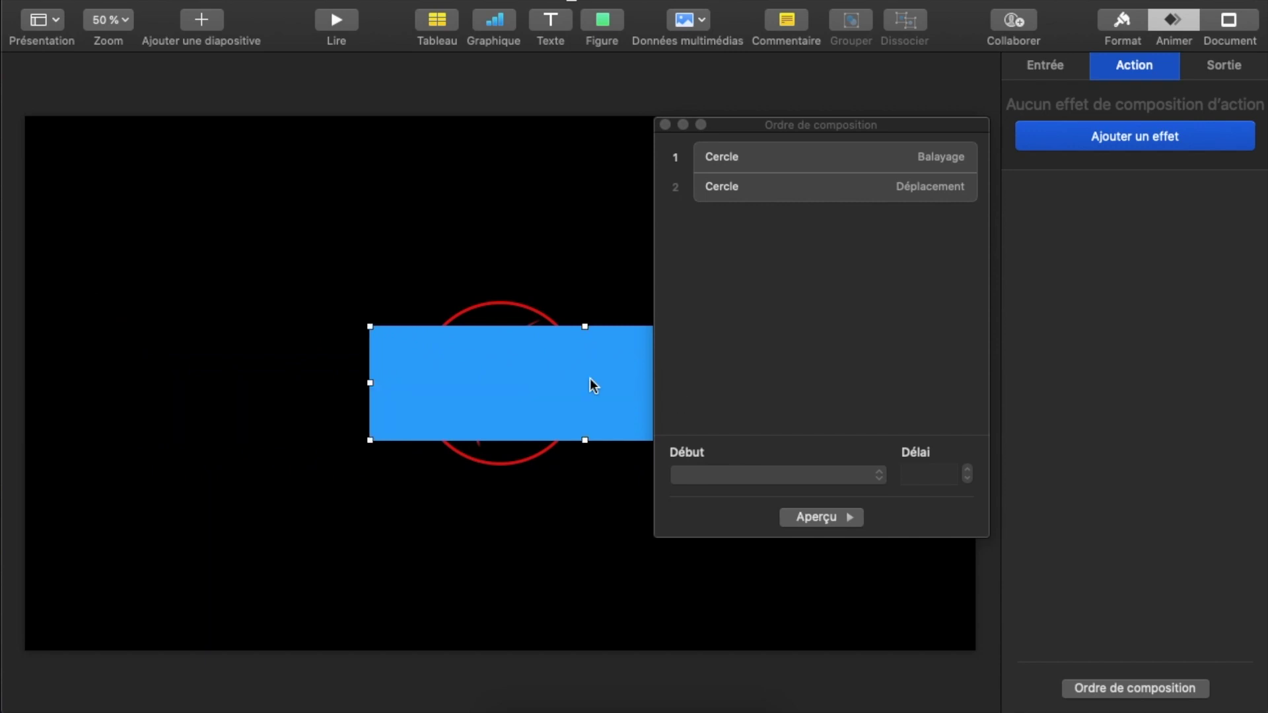
{"action": "left_click", "coordinate": [665, 125]}
- Fill the wide rectangle with solid black
{"action": "left_click", "coordinate": [1061, 77]}
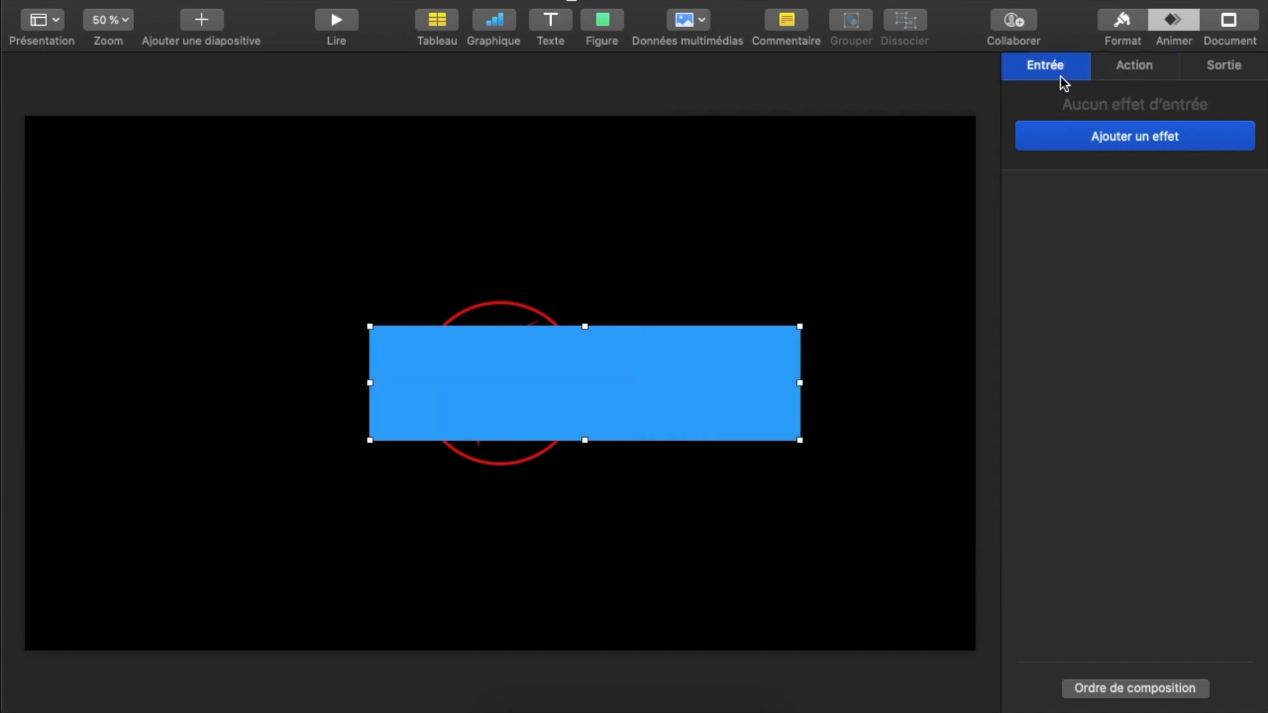
{"action": "left_click", "coordinate": [1128, 26]}
{"action": "left_click", "coordinate": [1203, 286]}
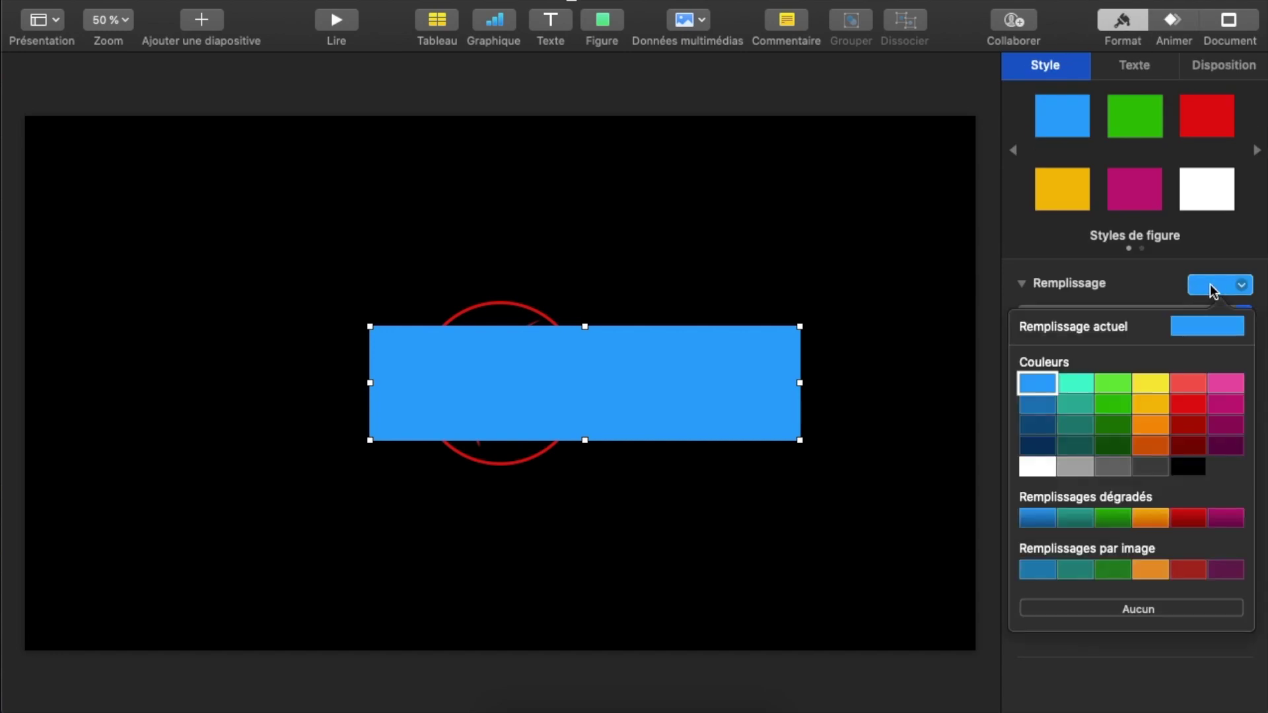
{"action": "left_click", "coordinate": [1179, 468]}
- Give the black rectangle a solid red line border 5 pt thick
{"action": "left_click", "coordinate": [1230, 395]}
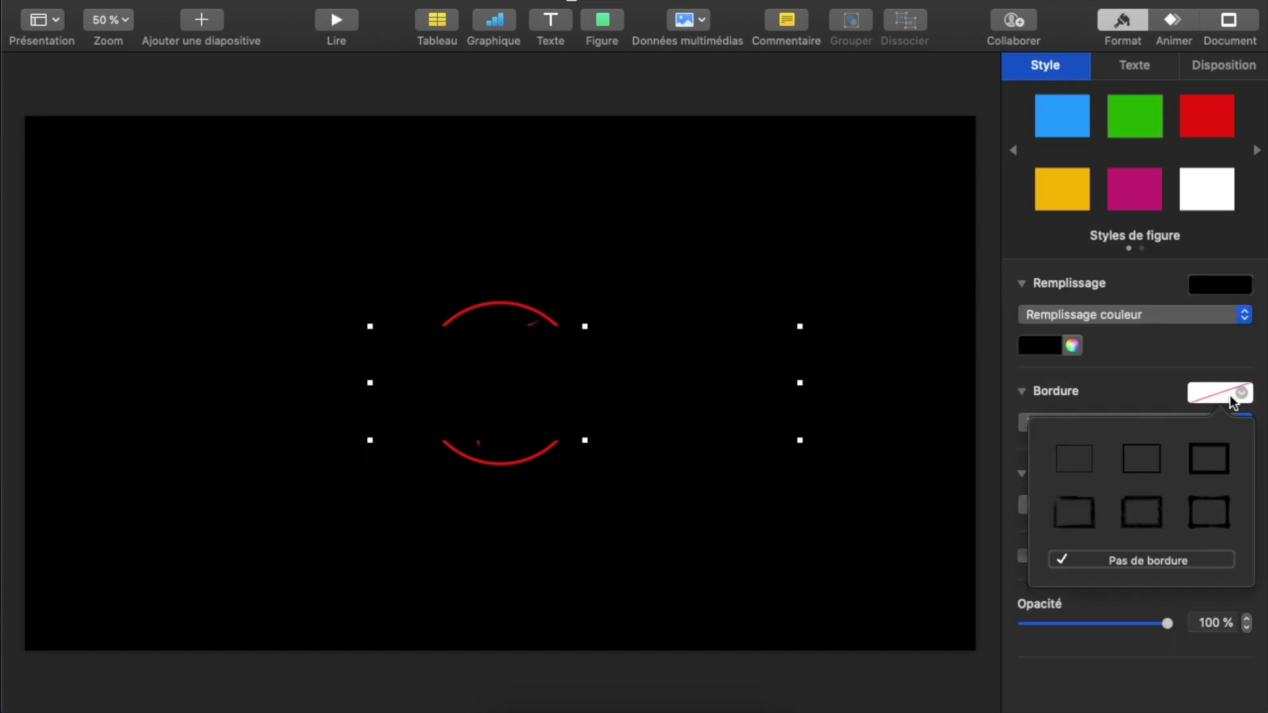
{"action": "left_click", "coordinate": [1094, 457]}
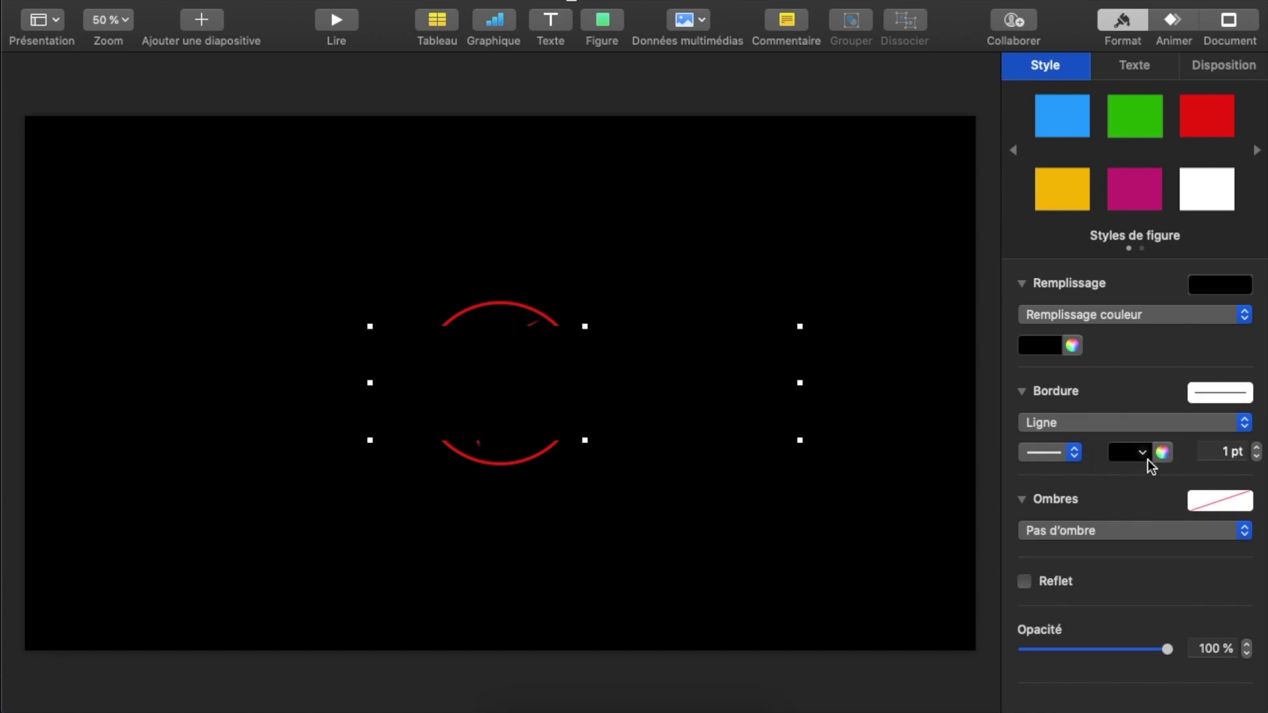
{"action": "left_click", "coordinate": [1132, 454]}
{"action": "left_click", "coordinate": [1198, 508]}
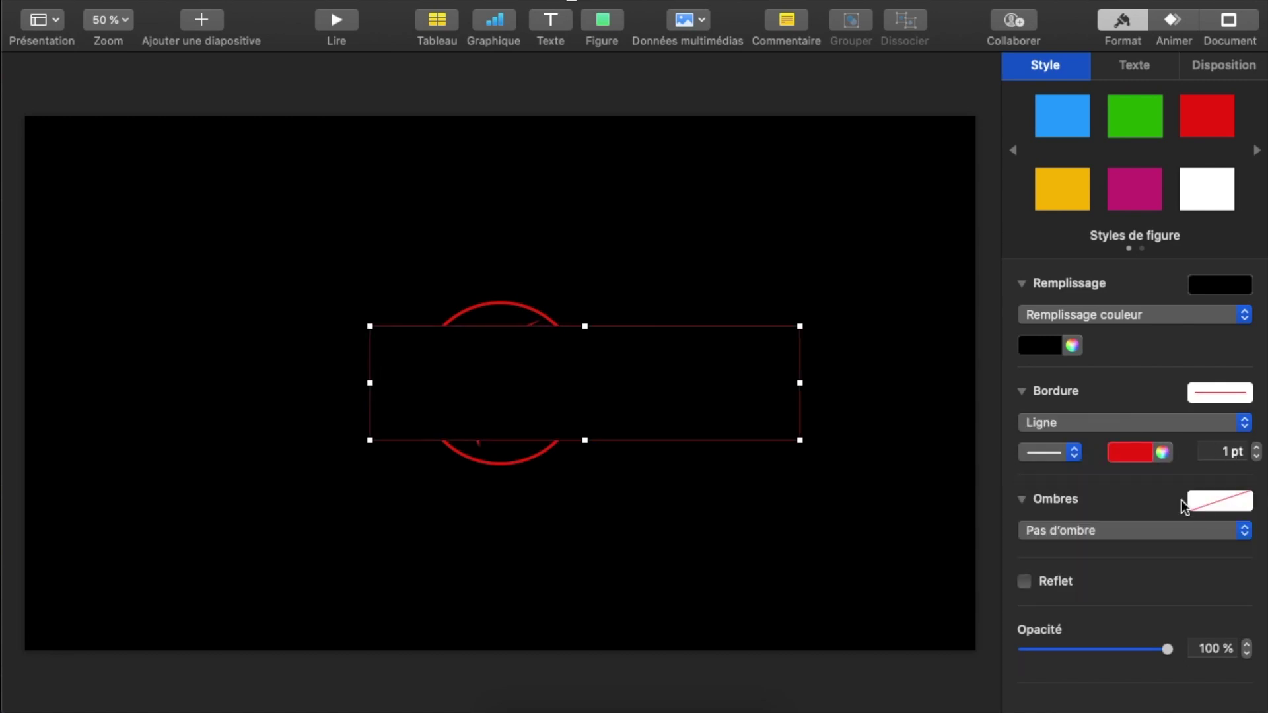
{"action": "left_click", "coordinate": [1257, 447]}
{"action": "left_click", "coordinate": [1257, 447]}
{"action": "left_click", "coordinate": [1256, 448]}
{"action": "left_click", "coordinate": [1256, 447]}
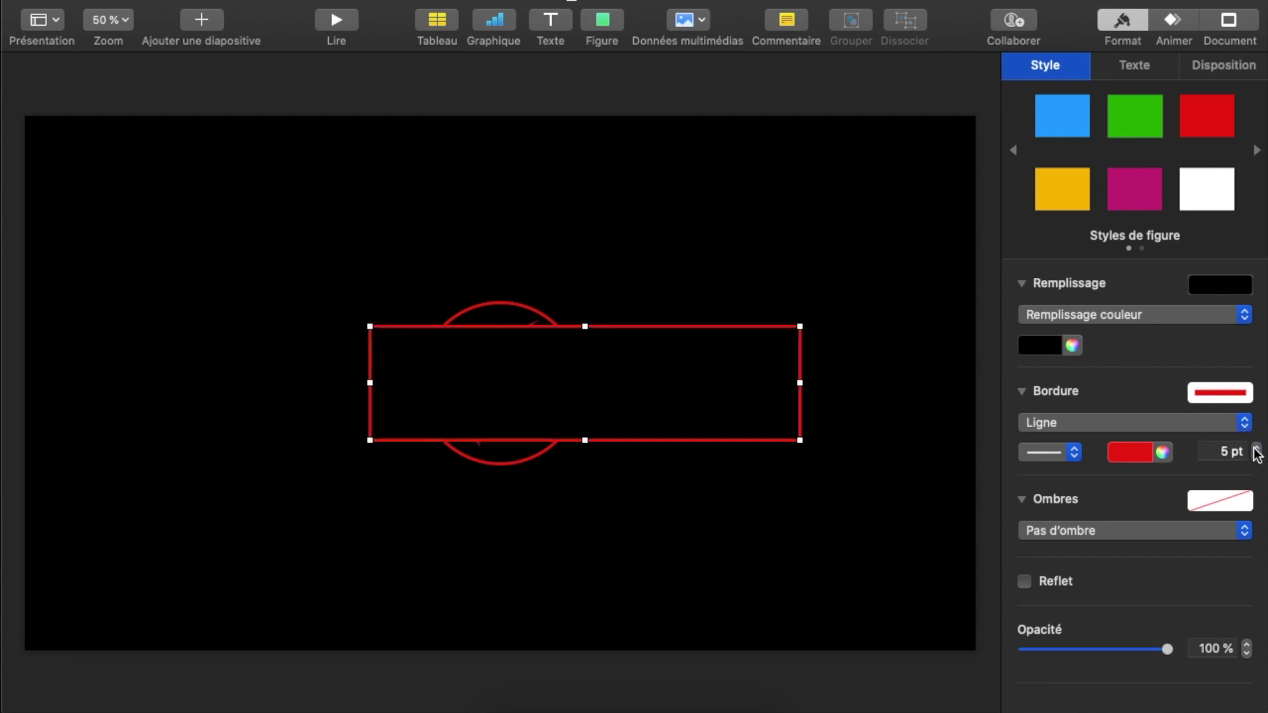
- Enter the text "LE GAMING DANS TOUS SES ETATS" inside the rectangle
{"action": "double_click", "coordinate": [640, 394]}
{"action": "type", "text": "LE gaml"}
{"action": "key", "text": "BackSpace"}
{"action": "key", "text": "BackSpace"}
{"action": "key", "text": "BackSpace"}
{"action": "key", "text": "BackSpace"}
{"action": "key", "text": "BackSpace"}
{"action": "key", "text": "BackSpace"}
{"action": "key", "text": "BackSpace"}
{"action": "type", "text": "LE GAMI"}
{"action": "type", "text": "NG DANS "}
{"action": "type", "text": "TOUS SES ET"}
{"action": "type", "text": "AI"}
{"action": "key", "text": "BackSpace"}
{"action": "type", "text": "TS"}
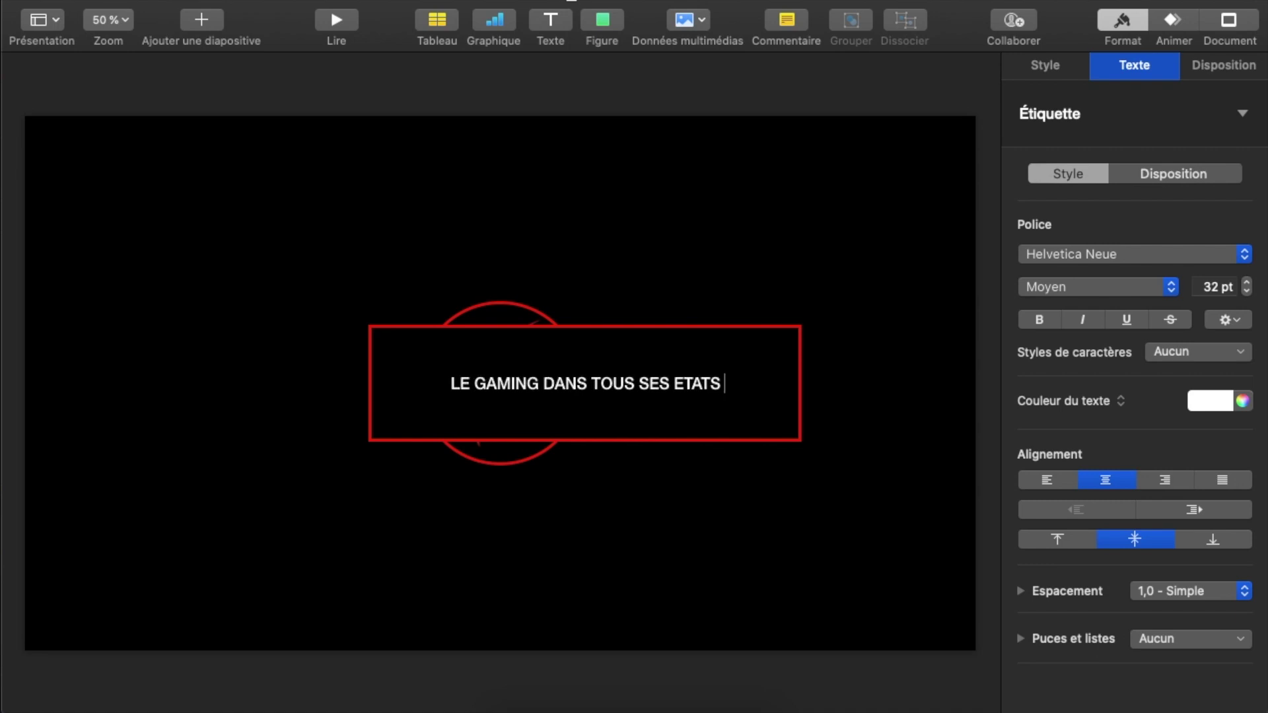
{"action": "left_click", "coordinate": [663, 421]}
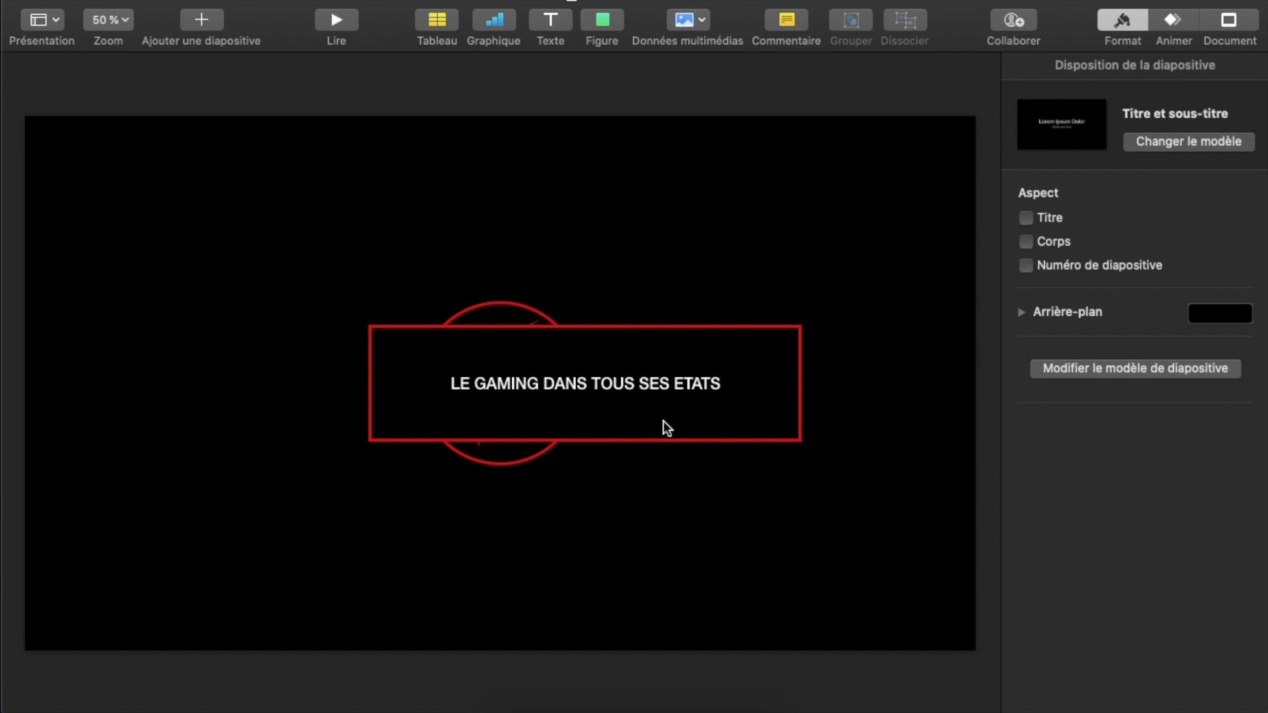
- Format the rectangle's text in the Impact font at 66 pt
{"action": "left_click", "coordinate": [651, 378]}
{"action": "double_click", "coordinate": [659, 383]}
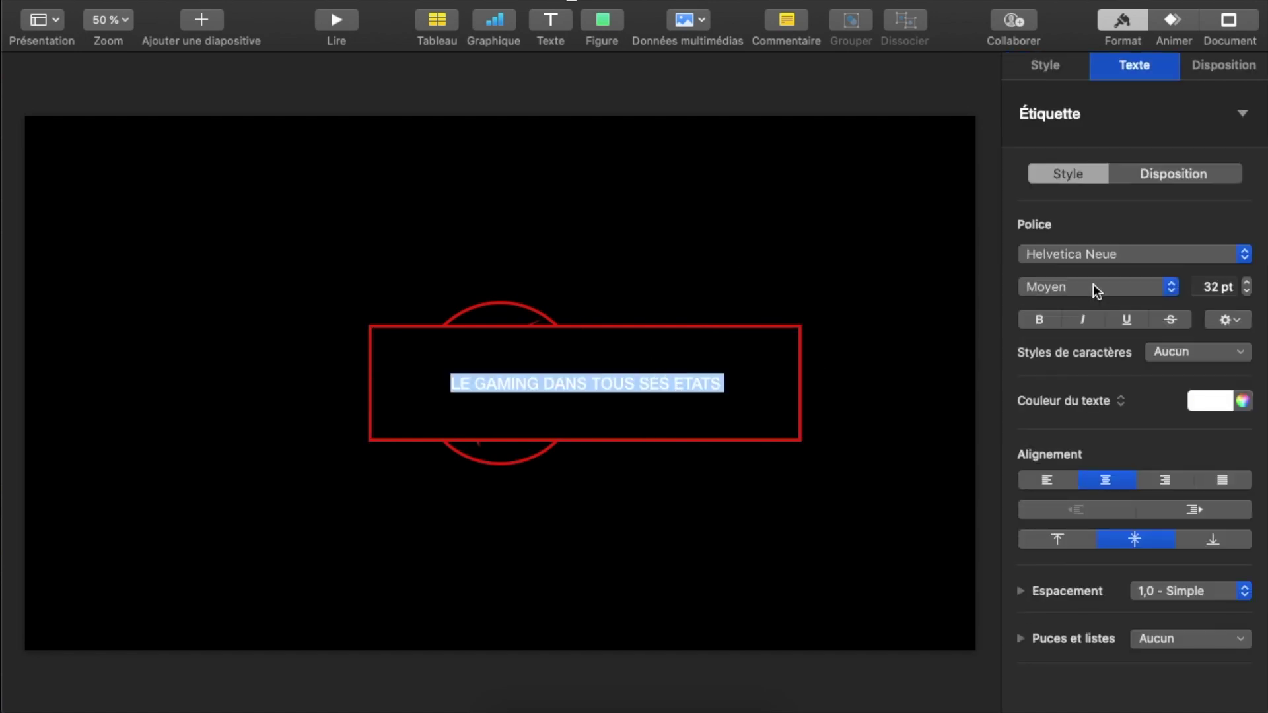
{"action": "left_click", "coordinate": [1085, 255]}
{"action": "left_click", "coordinate": [1080, 333]}
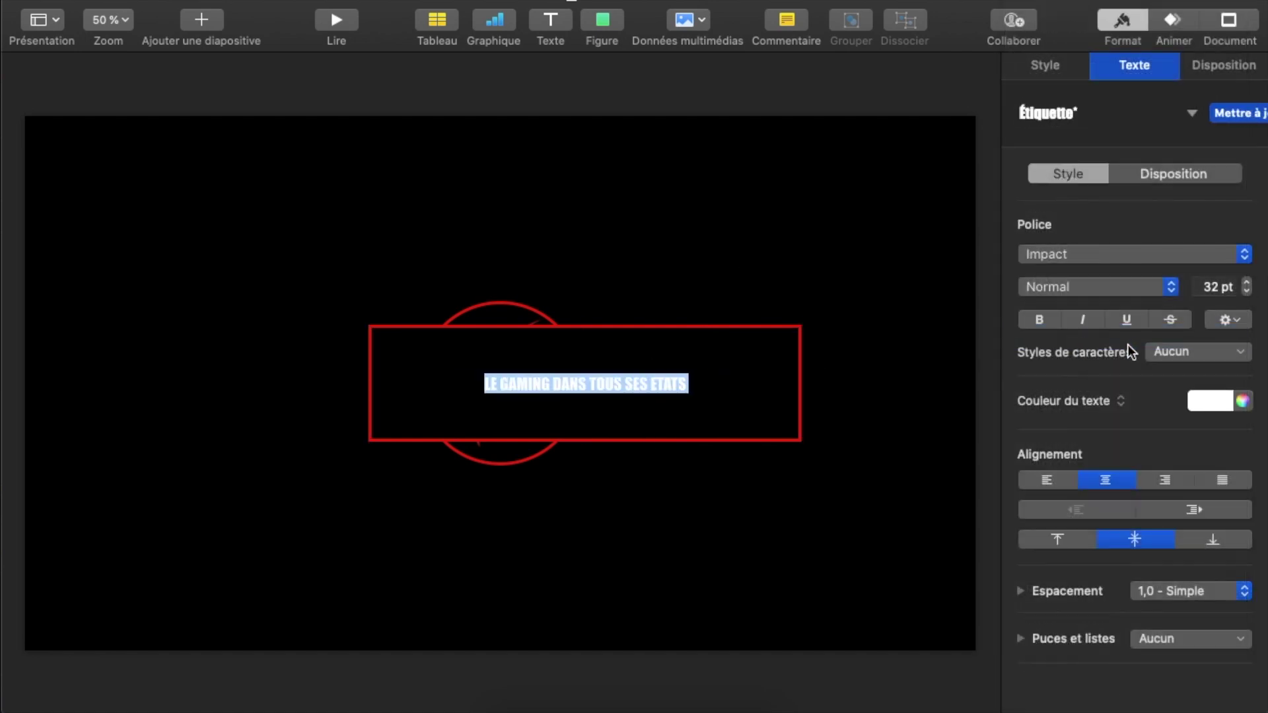
{"action": "left_click", "coordinate": [1247, 283]}
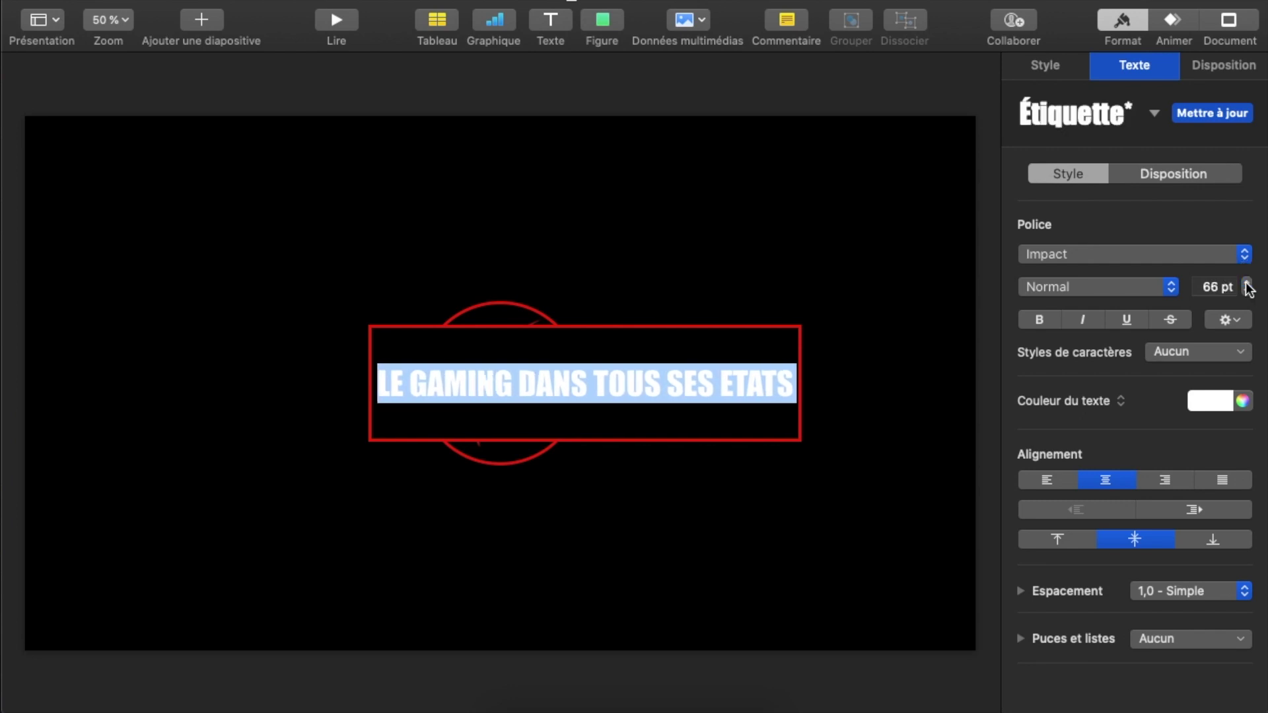
{"action": "left_click", "coordinate": [877, 311]}
- Reduce the rectangle's height to fit closely around its text and centre it vertically on the logo circle
{"action": "left_click", "coordinate": [576, 327]}
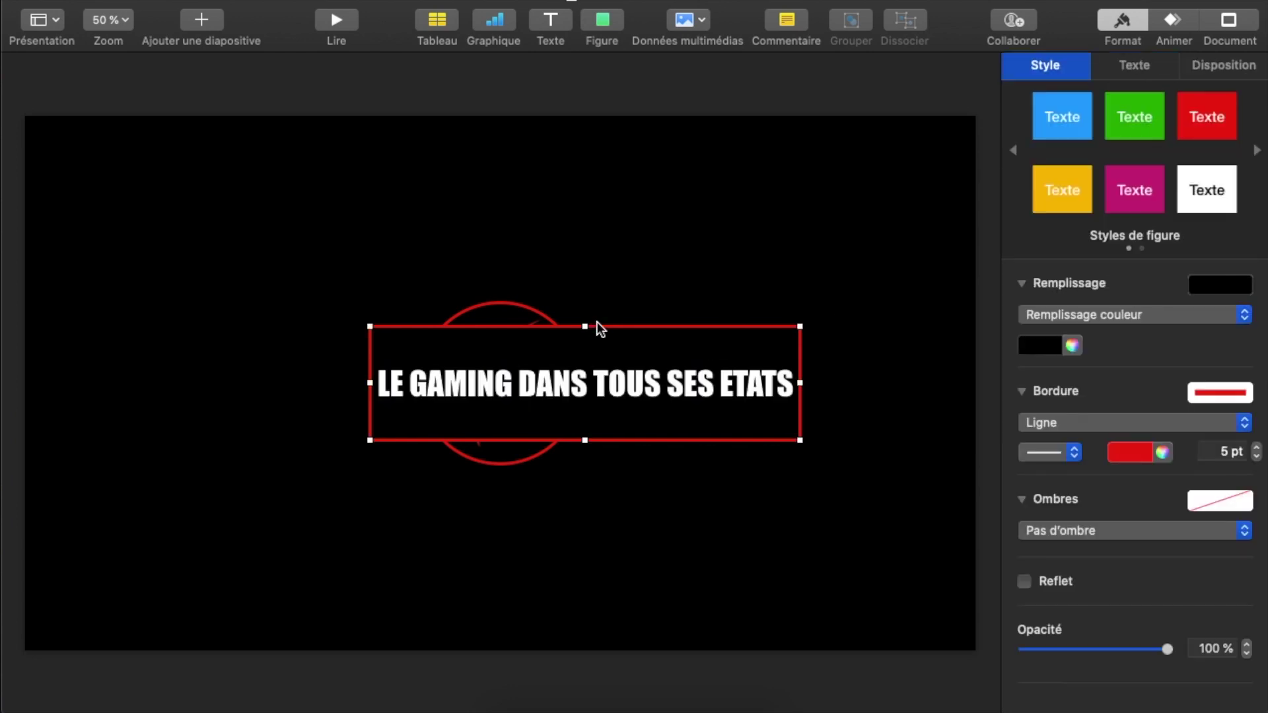
{"action": "left_click_drag", "start_coordinate": [582, 327], "coordinate": [543, 354]}
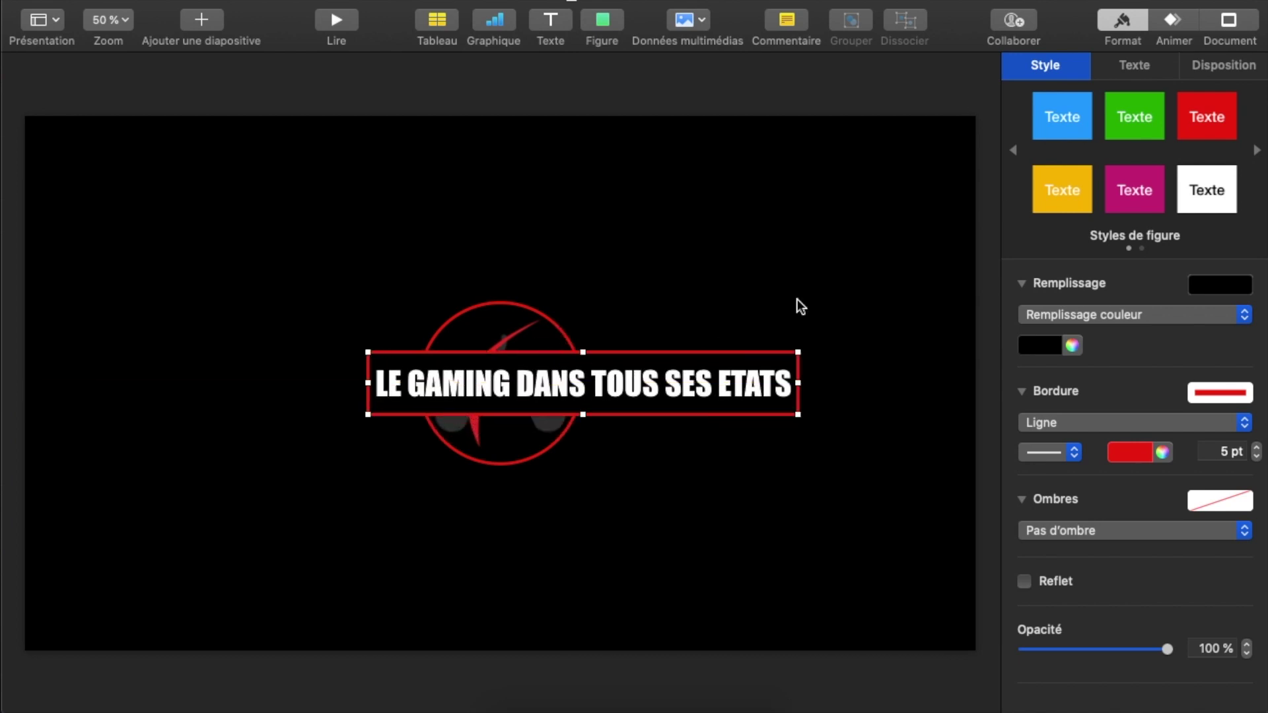
- Open the build order, show the circle's Déplacement end position, and shift the slogan banner slightly left to overlap the circle's edge there
{"action": "left_click", "coordinate": [1174, 22]}
{"action": "left_click", "coordinate": [1146, 689]}
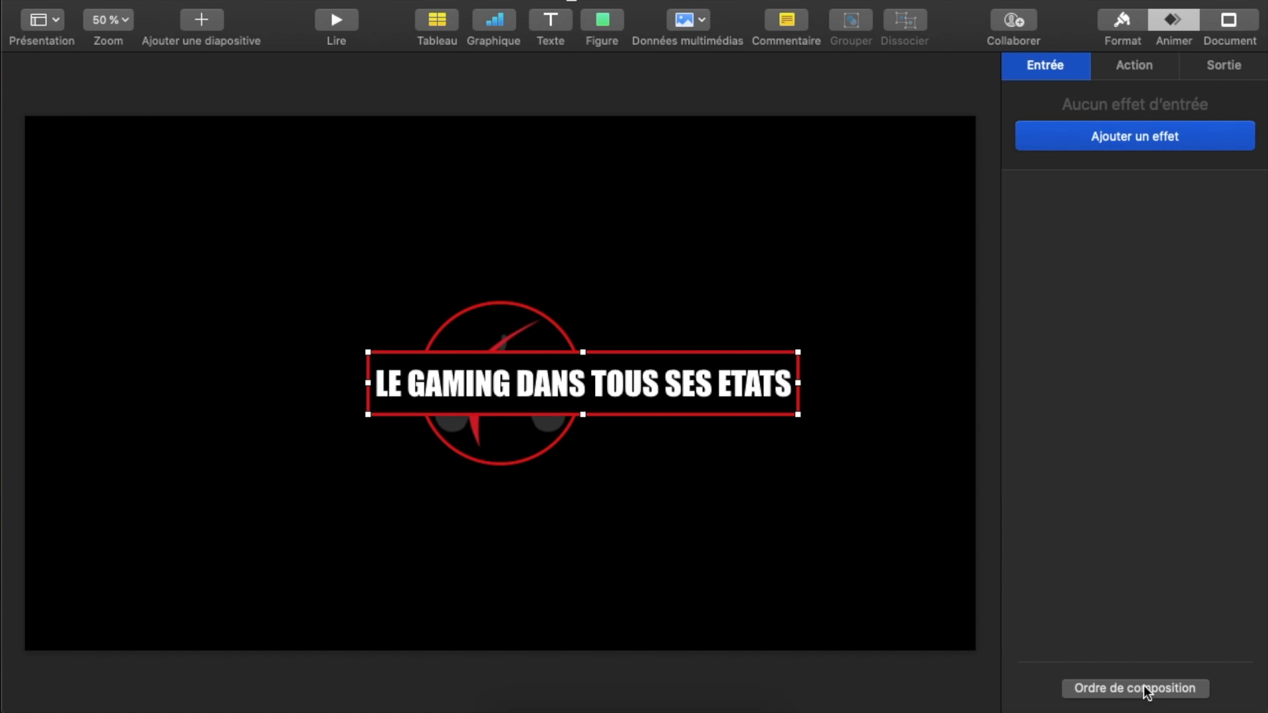
{"action": "left_click", "coordinate": [774, 159]}
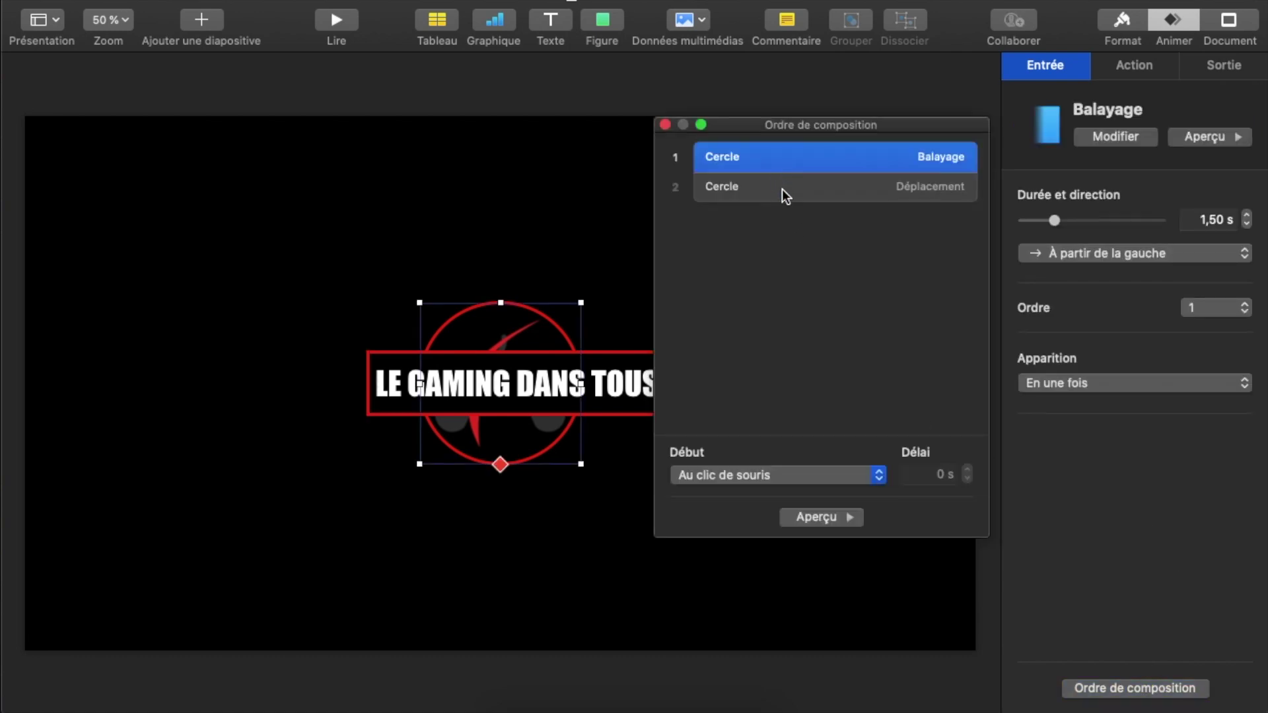
{"action": "left_click", "coordinate": [782, 188]}
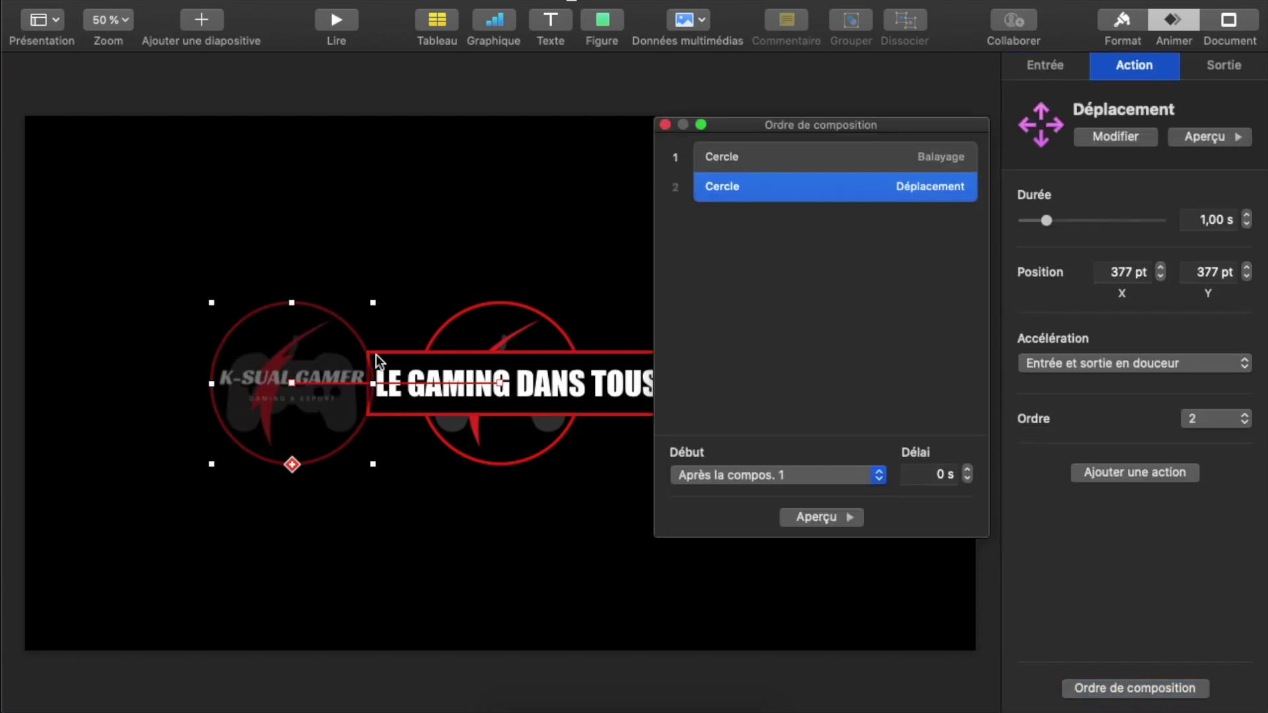
{"action": "left_click", "coordinate": [429, 362]}
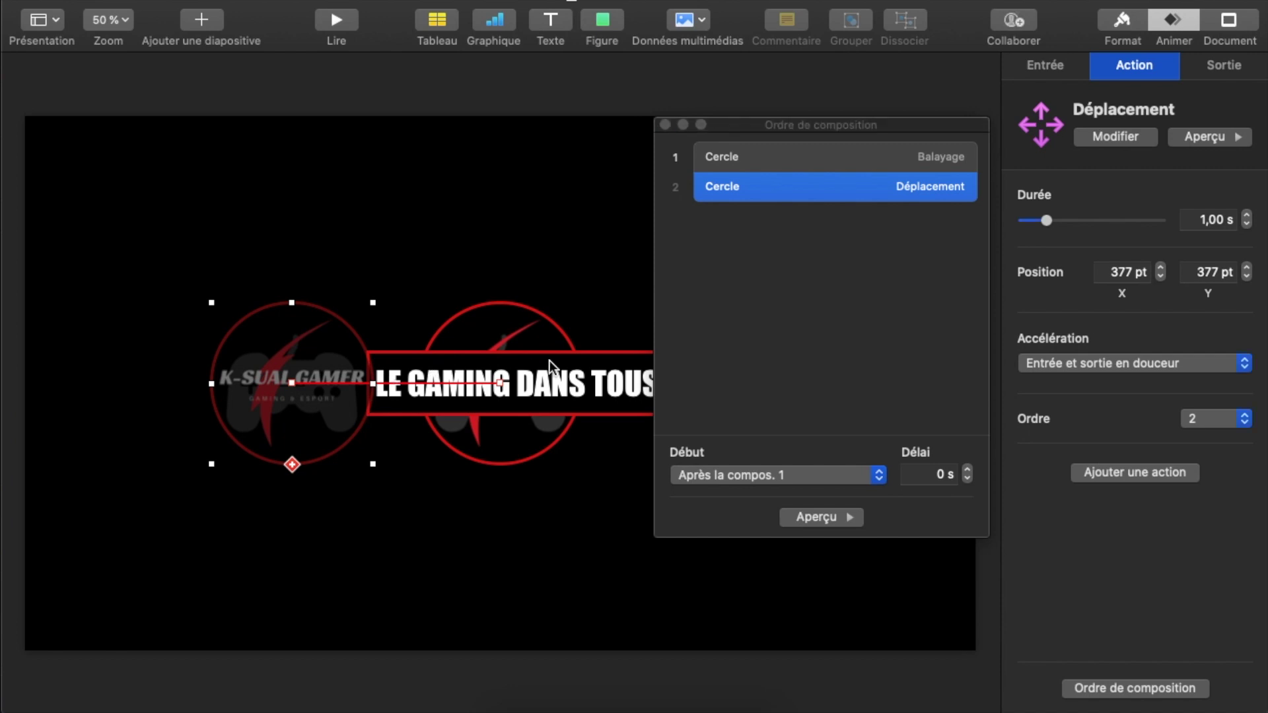
{"action": "left_click", "coordinate": [560, 363]}
{"action": "left_click_drag", "start_coordinate": [620, 371], "coordinate": [610, 377]}
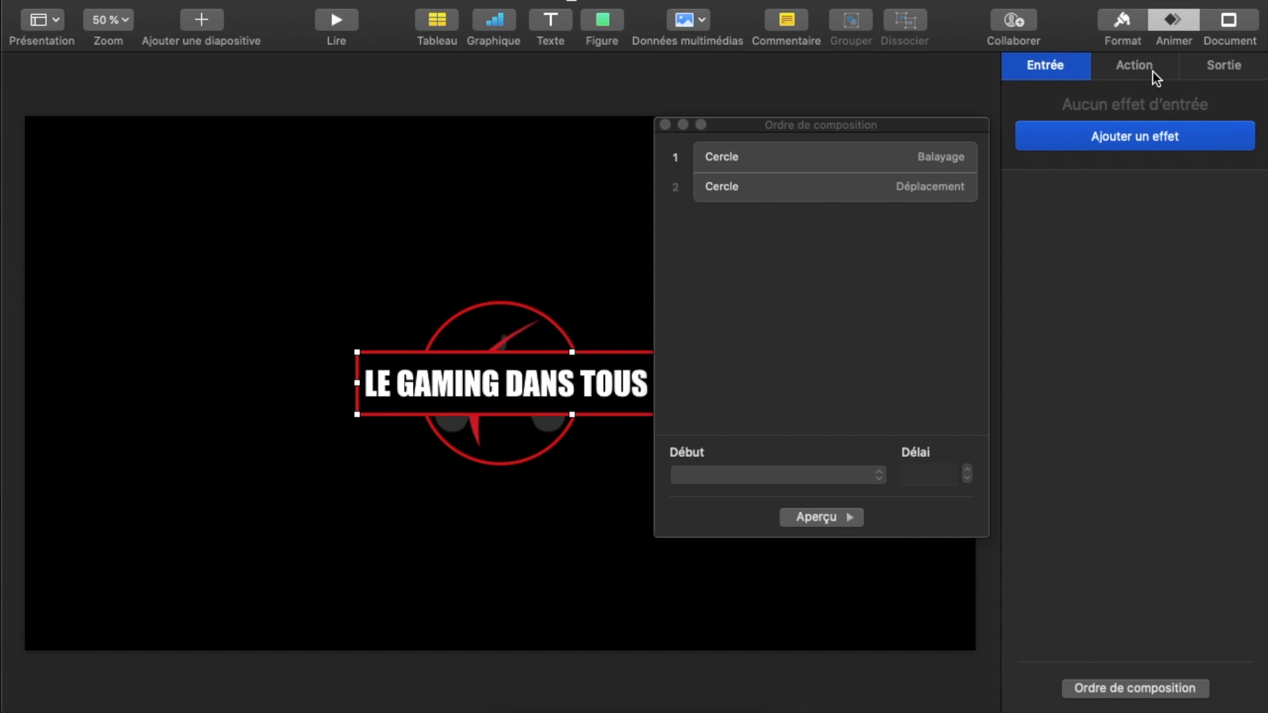
- Add a Balayage entry effect to the slogan banner and group it in the build order directly after the circle's Déplacement
{"action": "left_click", "coordinate": [1123, 139]}
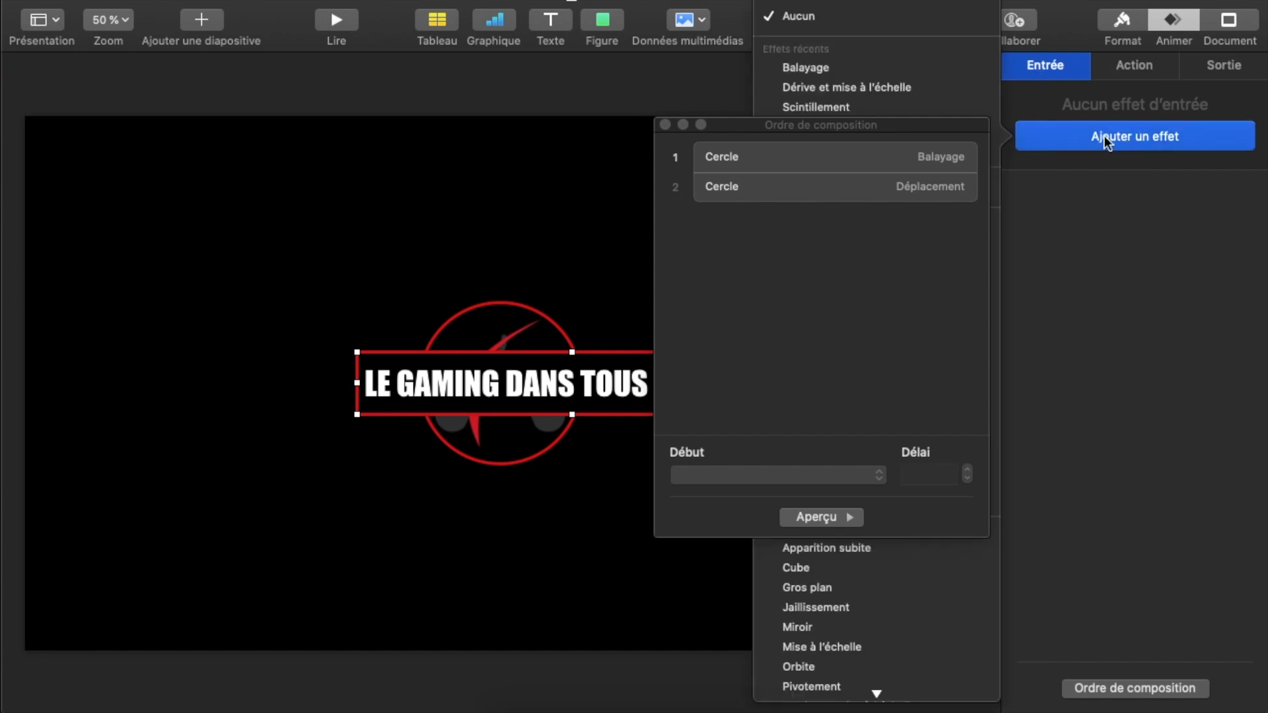
{"action": "left_click_drag", "start_coordinate": [735, 124], "coordinate": [137, 120]}
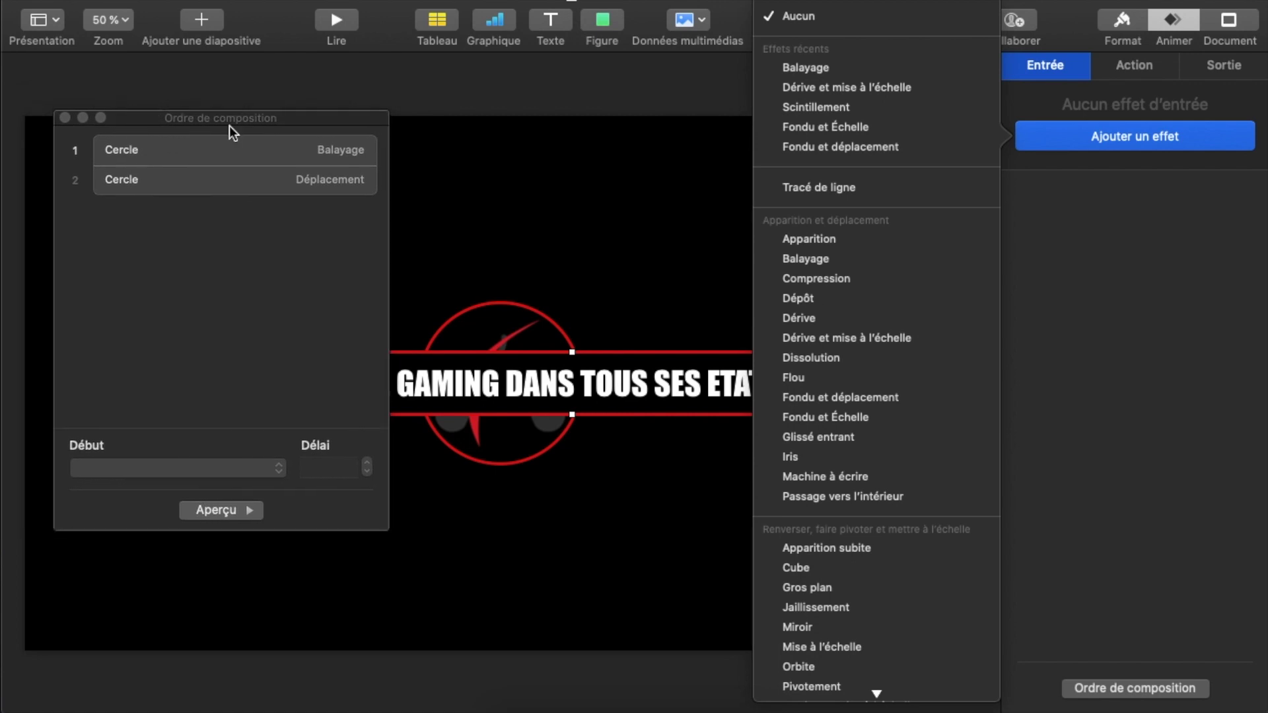
{"action": "left_click", "coordinate": [966, 69]}
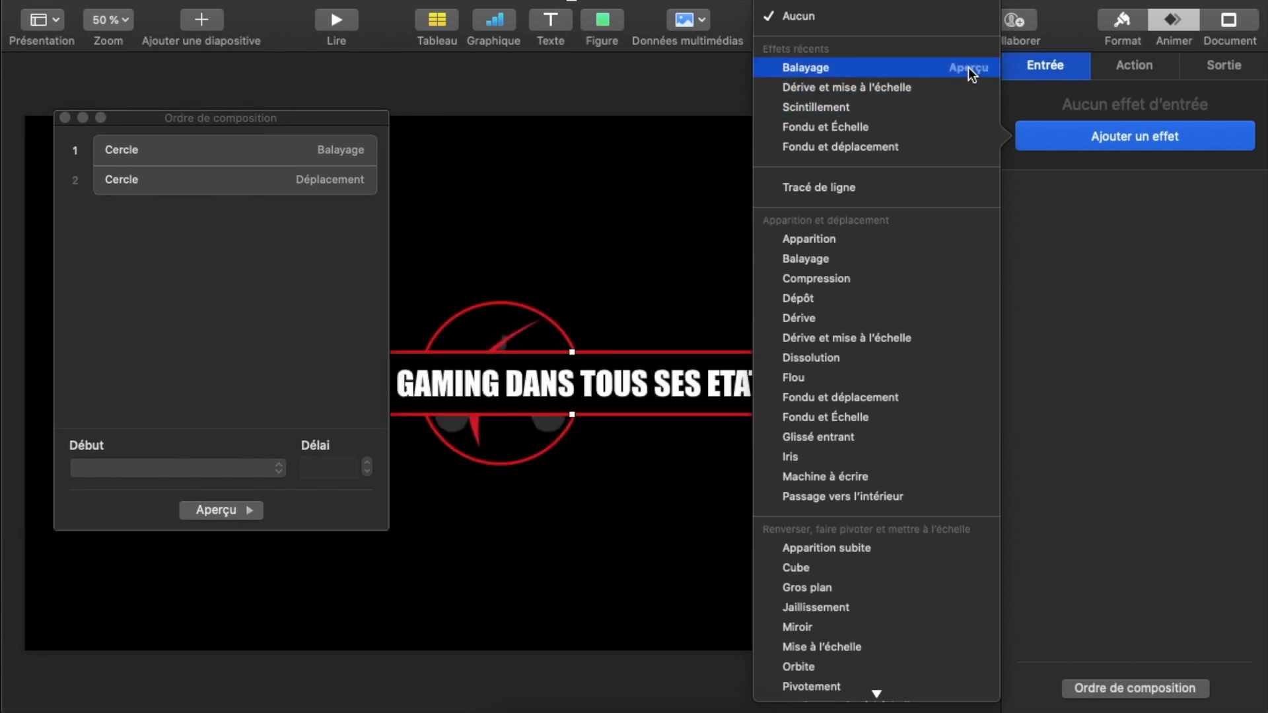
{"action": "left_click", "coordinate": [838, 69]}
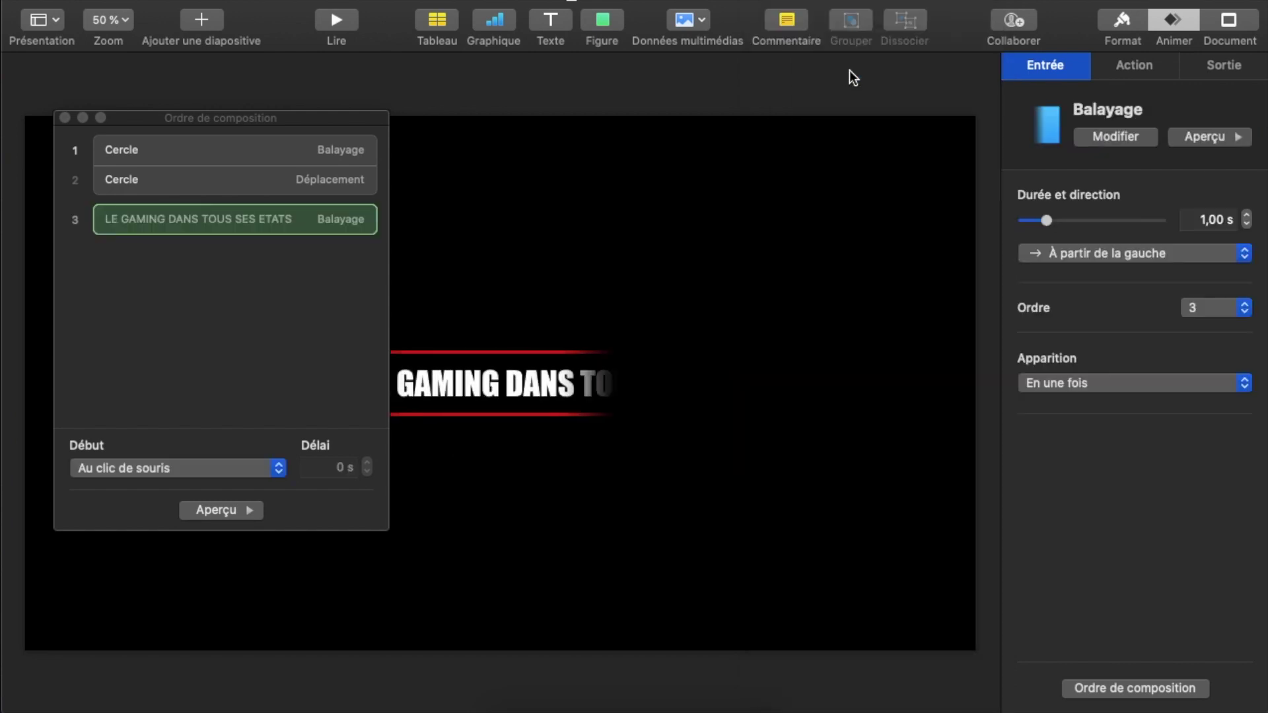
{"action": "left_click_drag", "start_coordinate": [224, 218], "coordinate": [220, 188]}
- Preview the whole build sequence from the circle's Balayage, with the build order window clear of the slide content
{"action": "left_click_drag", "start_coordinate": [219, 121], "coordinate": [1030, 108]}
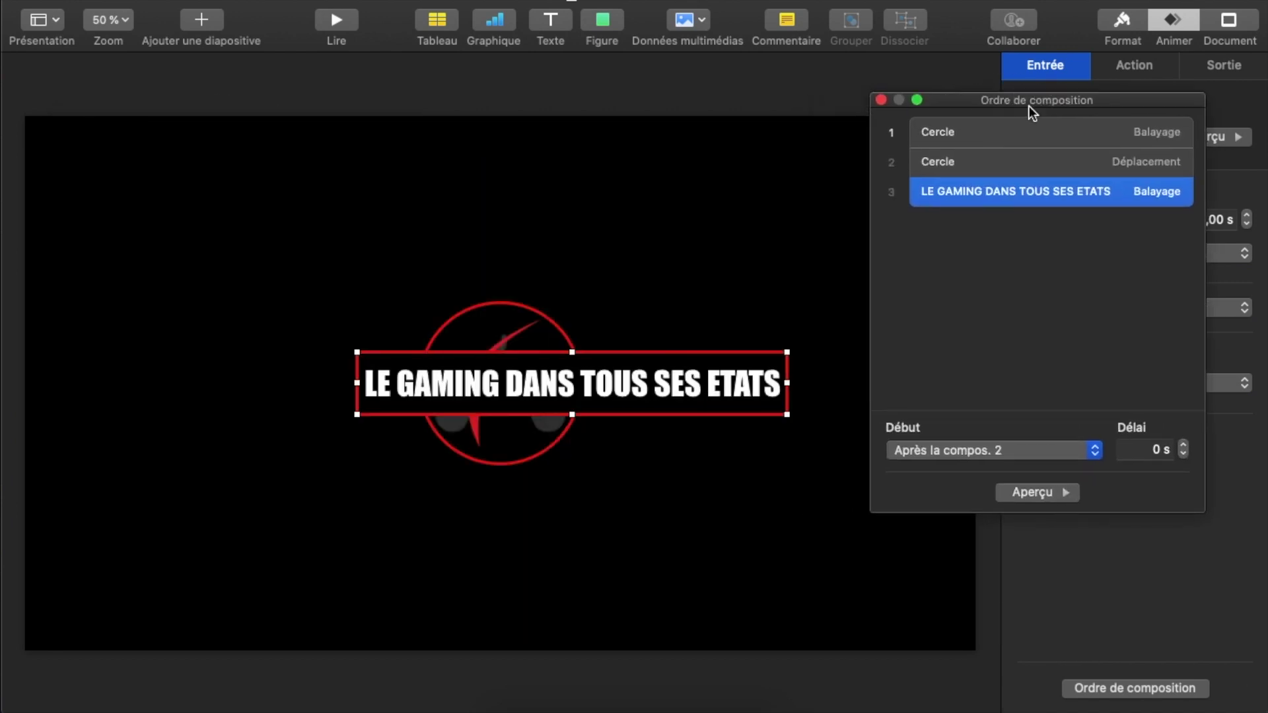
{"action": "left_click", "coordinate": [983, 133]}
{"action": "left_click", "coordinate": [1035, 492]}
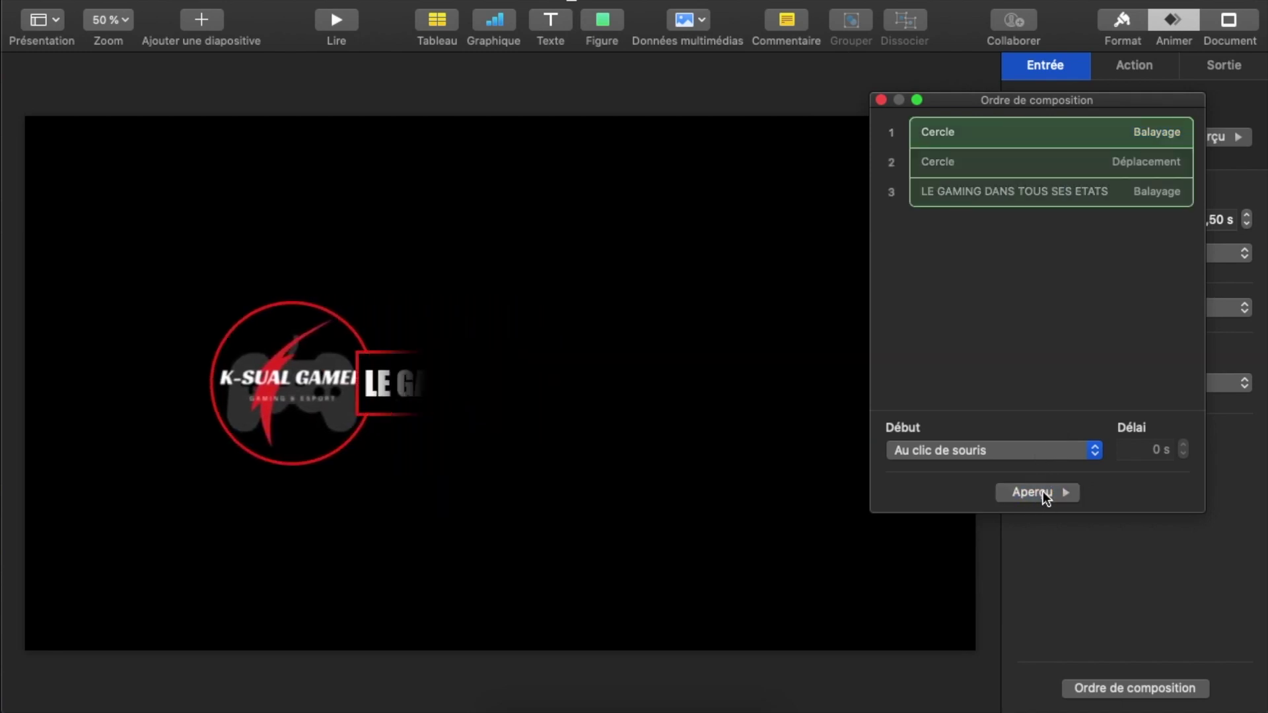
- Reposition the slogan banner horizontally so its left edge just meets the circle's edge at its Déplacement end position
{"action": "left_click", "coordinate": [661, 388]}
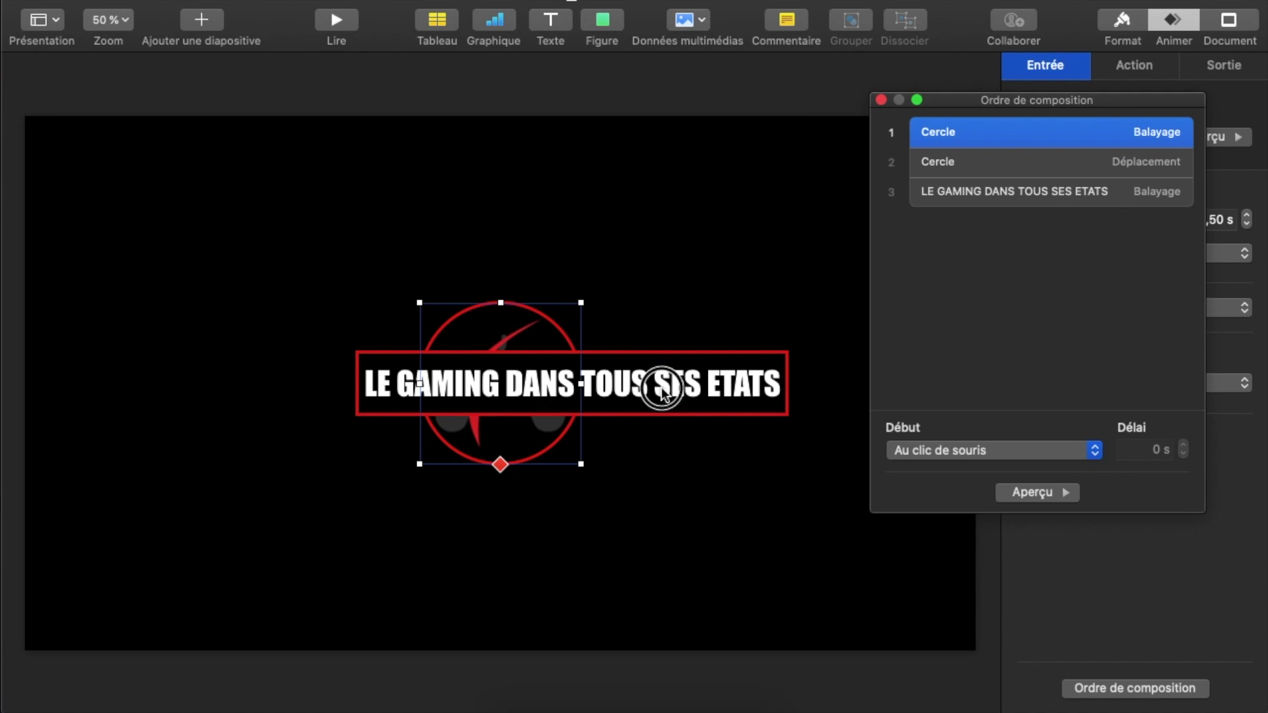
{"action": "left_click", "coordinate": [1004, 192]}
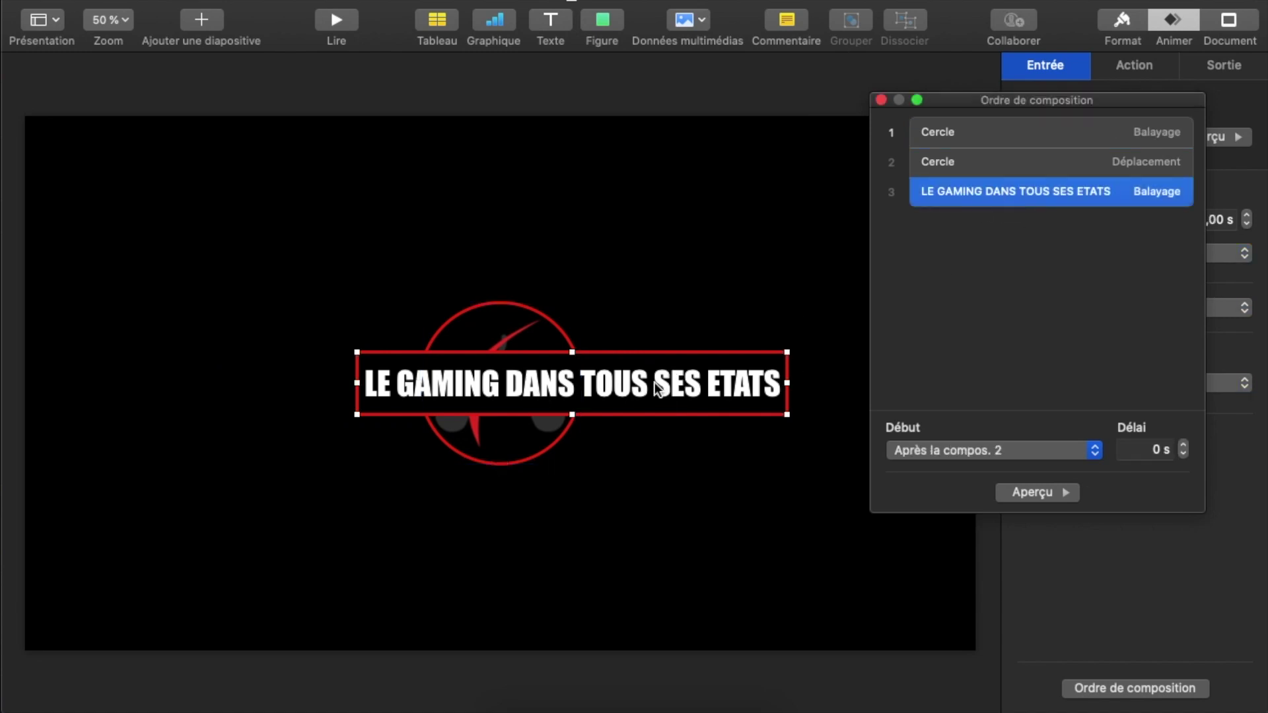
{"action": "left_click", "coordinate": [613, 380]}
{"action": "left_click_drag", "start_coordinate": [606, 386], "coordinate": [628, 386]}
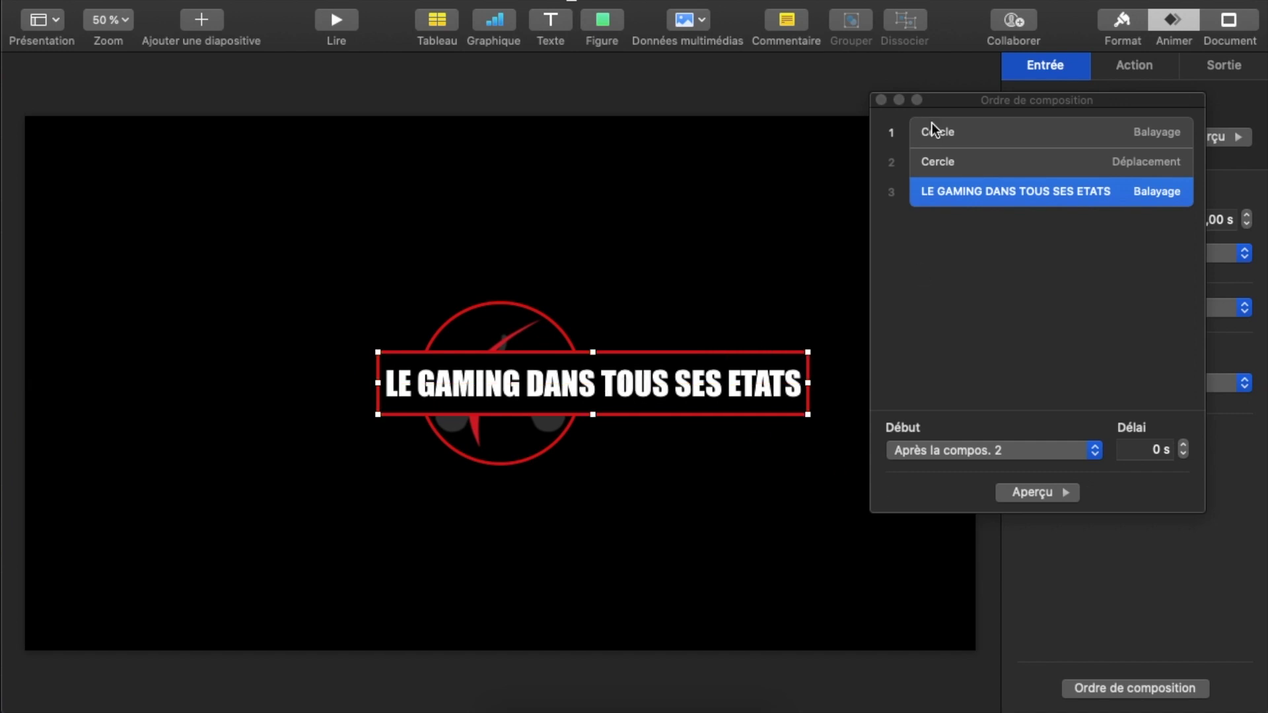
{"action": "left_click", "coordinate": [993, 167]}
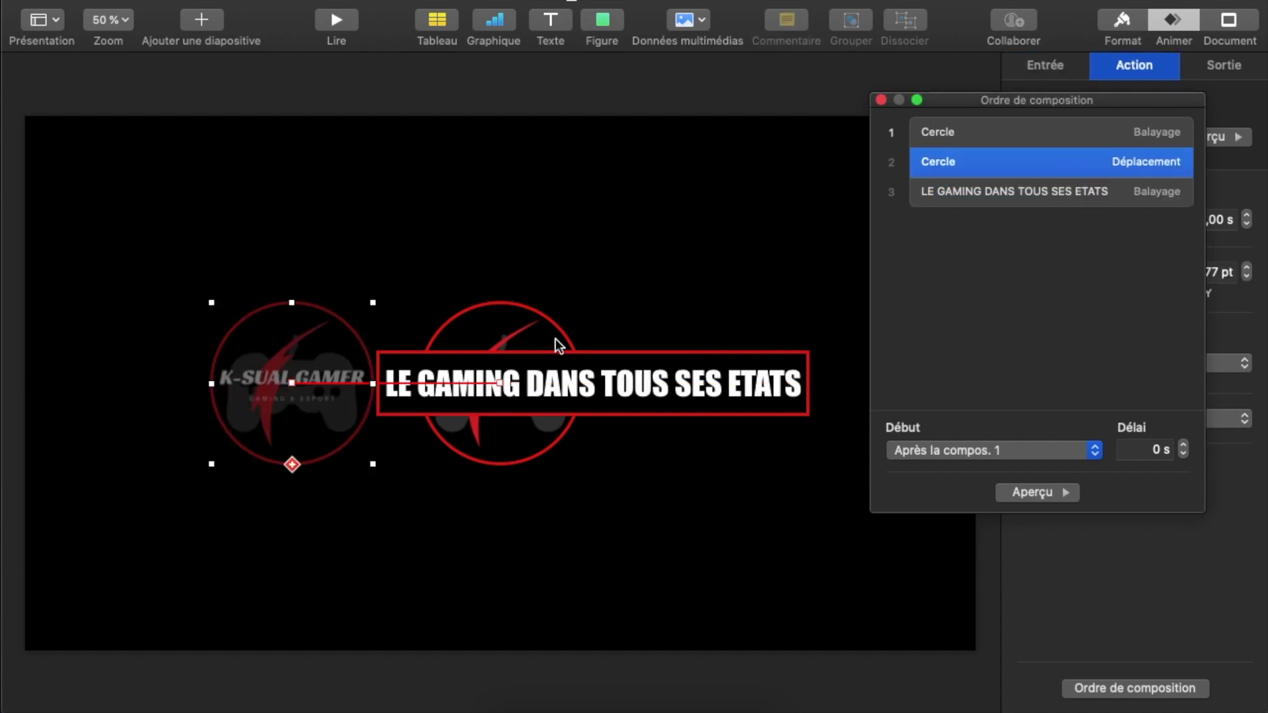
{"action": "left_click", "coordinate": [573, 358]}
{"action": "left_click", "coordinate": [607, 365]}
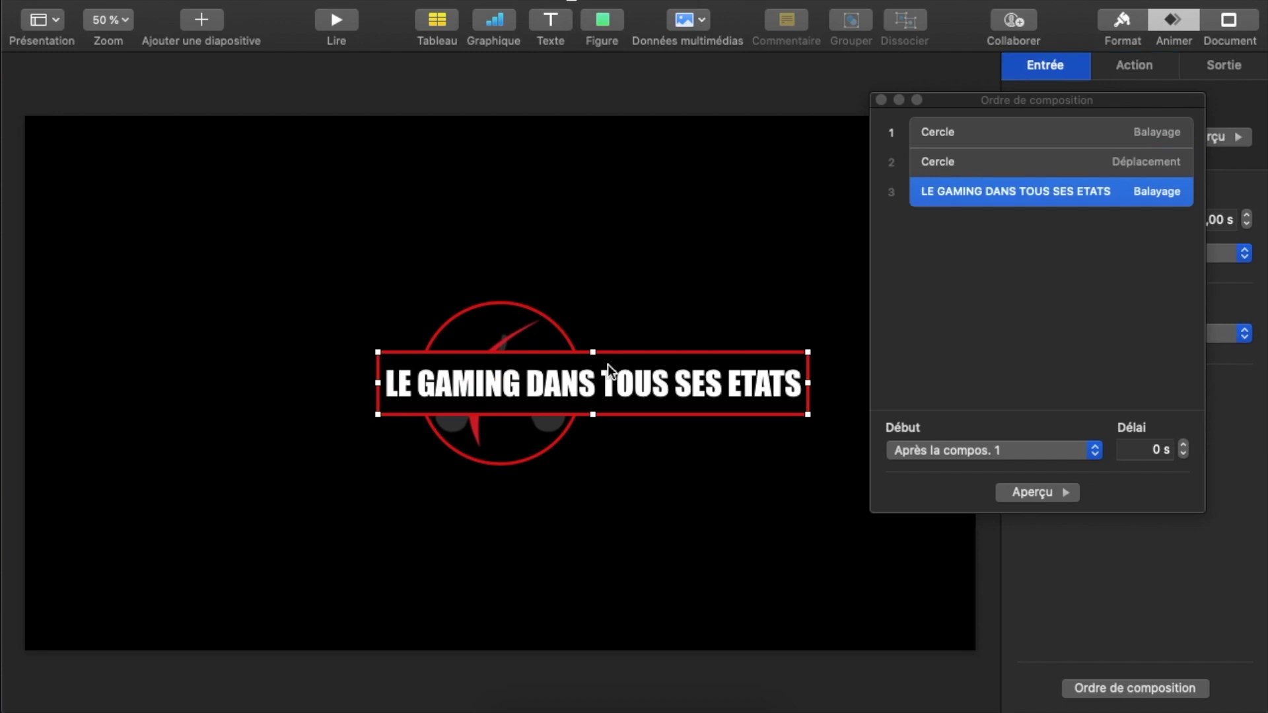
{"action": "left_click_drag", "start_coordinate": [621, 366], "coordinate": [611, 365]}
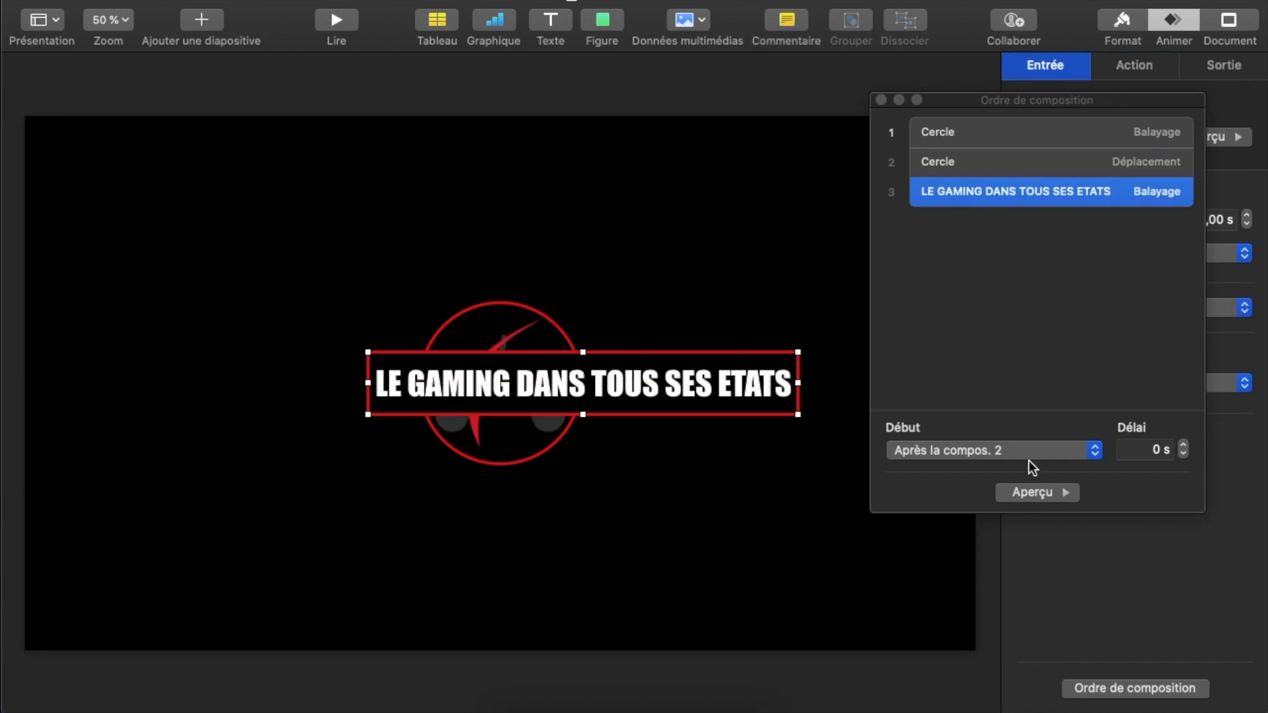
- Preview the build sequence again, play the slide full screen to check the circle and banner animation, and exit the playback
{"action": "left_click", "coordinate": [1047, 495]}
{"action": "left_click", "coordinate": [989, 131]}
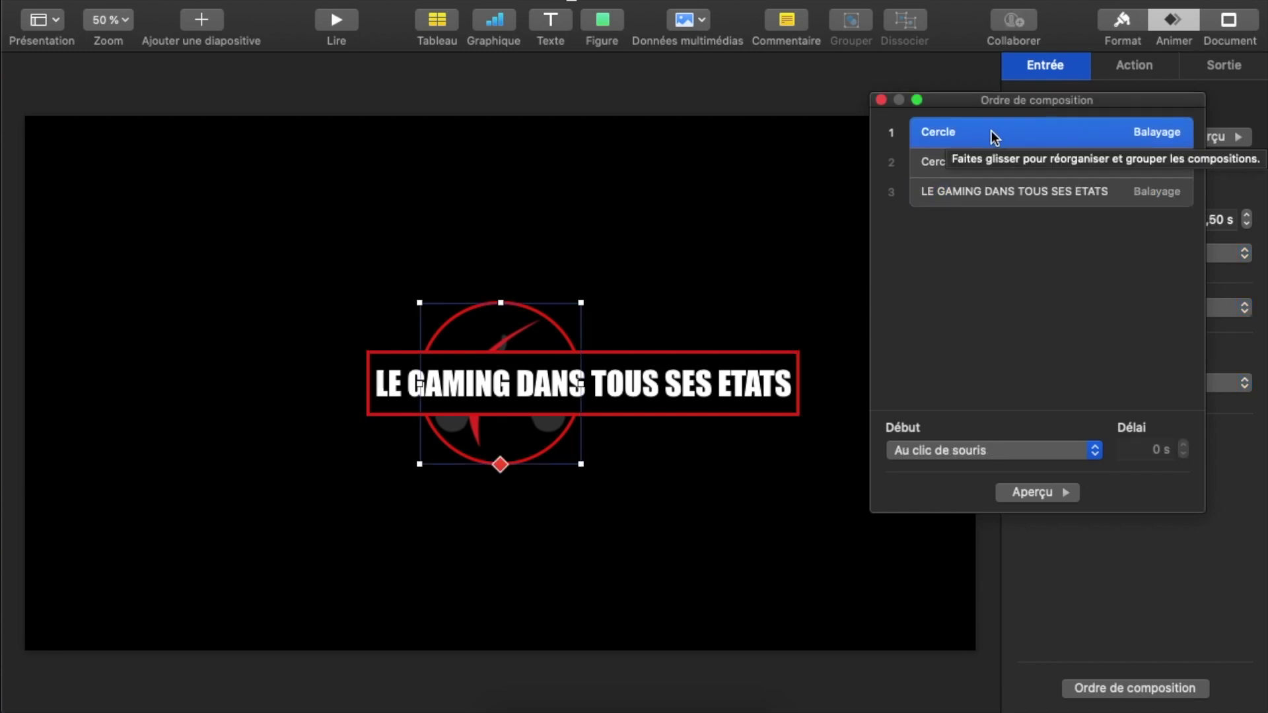
{"action": "left_click", "coordinate": [599, 185]}
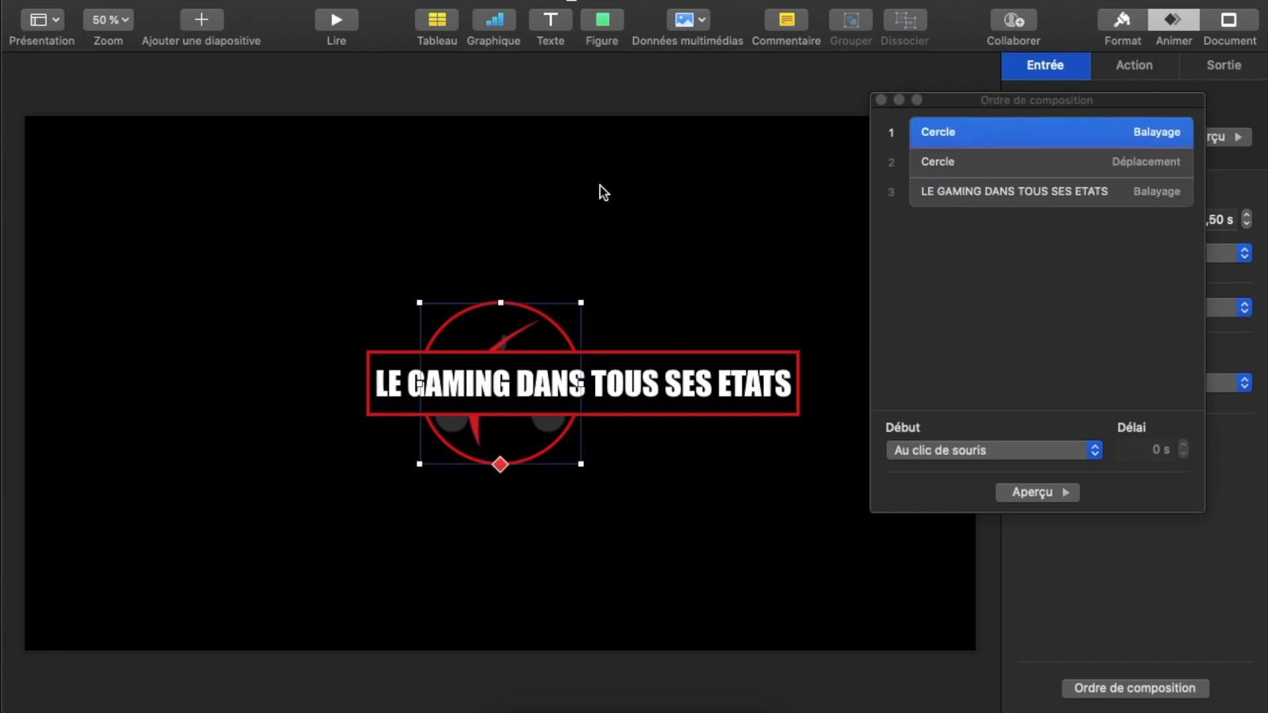
{"action": "left_click", "coordinate": [337, 20]}
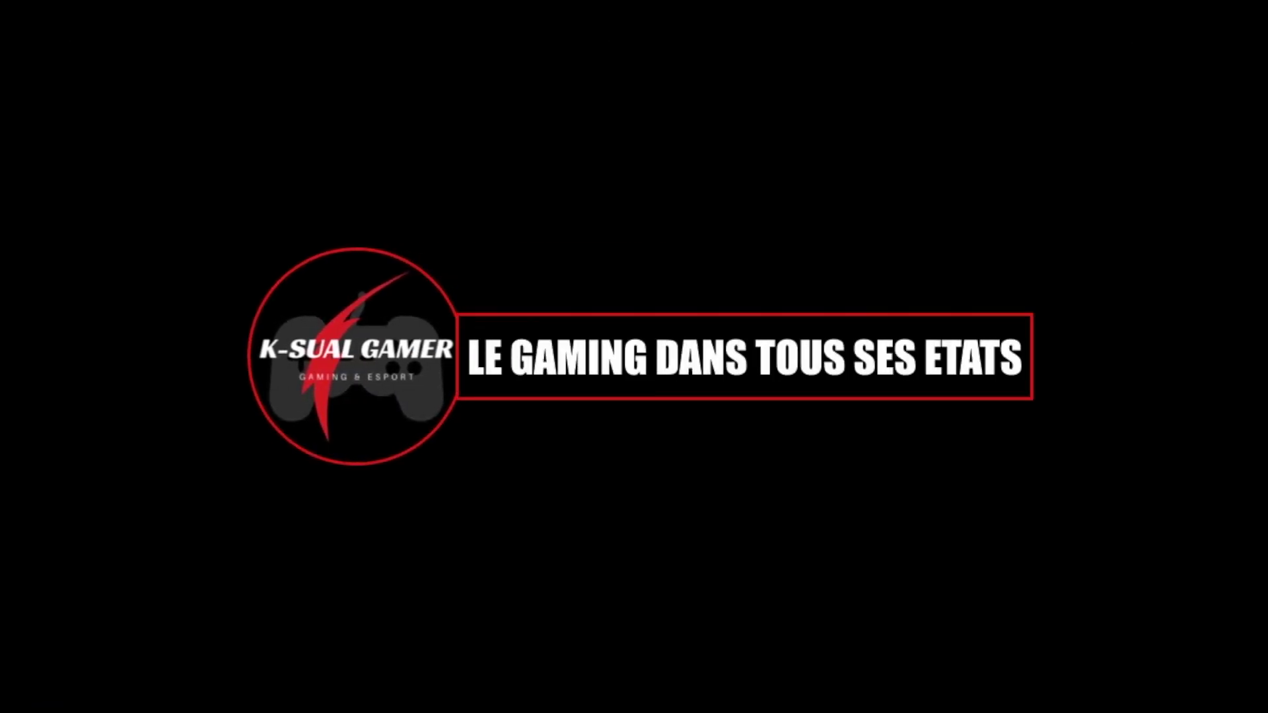
{"action": "key", "text": "Escape"}
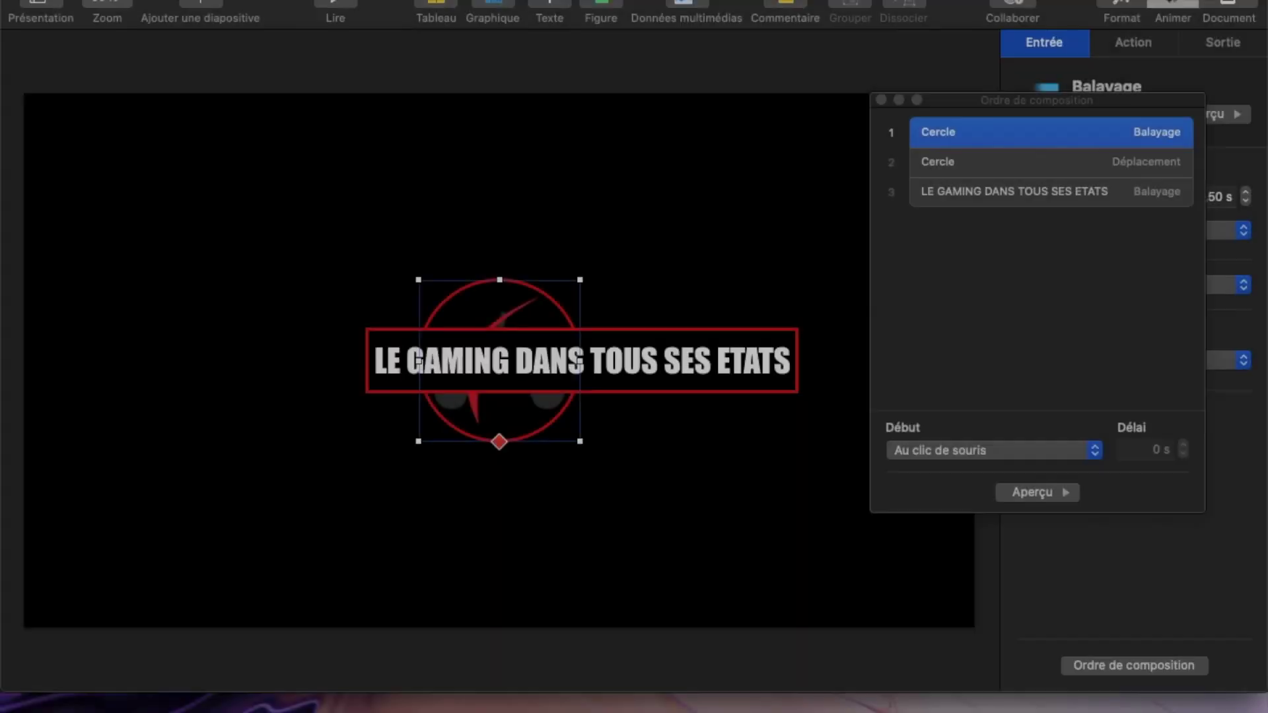
- Close the build order, try a green fill for the slide background, and restore the black fill
{"action": "left_click", "coordinate": [881, 117]}
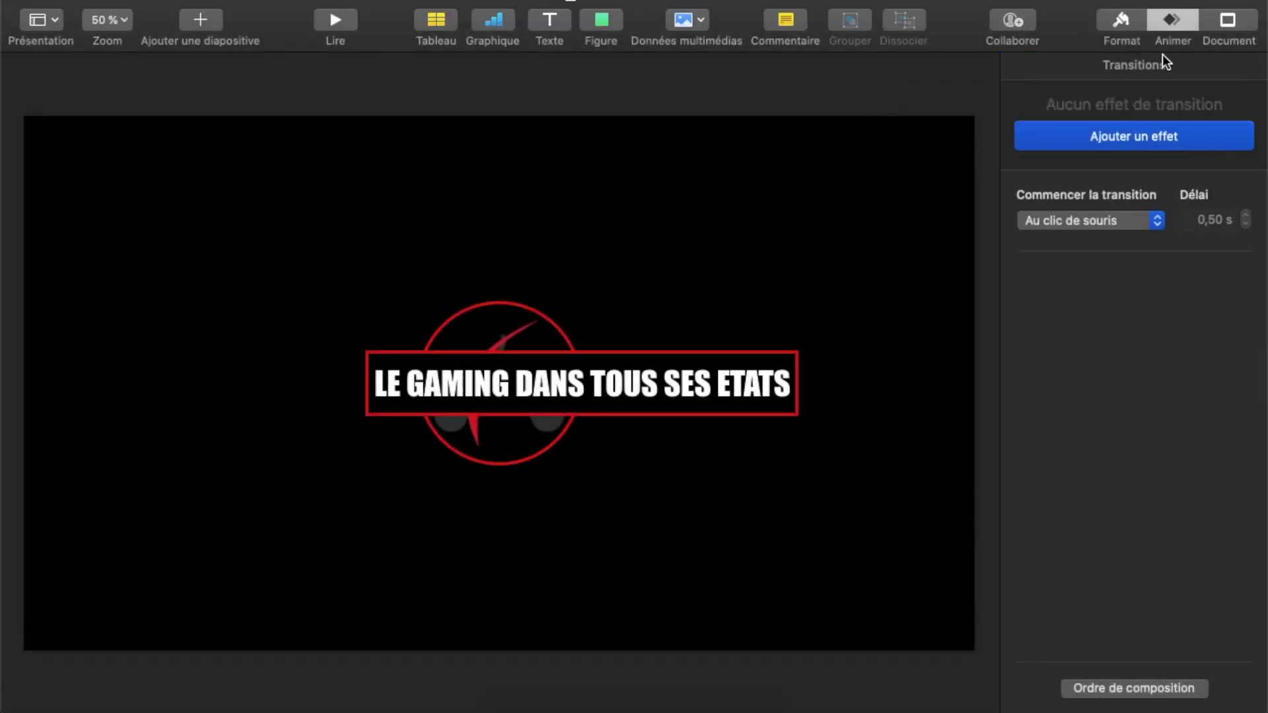
{"action": "left_click", "coordinate": [1123, 25]}
{"action": "left_click", "coordinate": [1217, 305]}
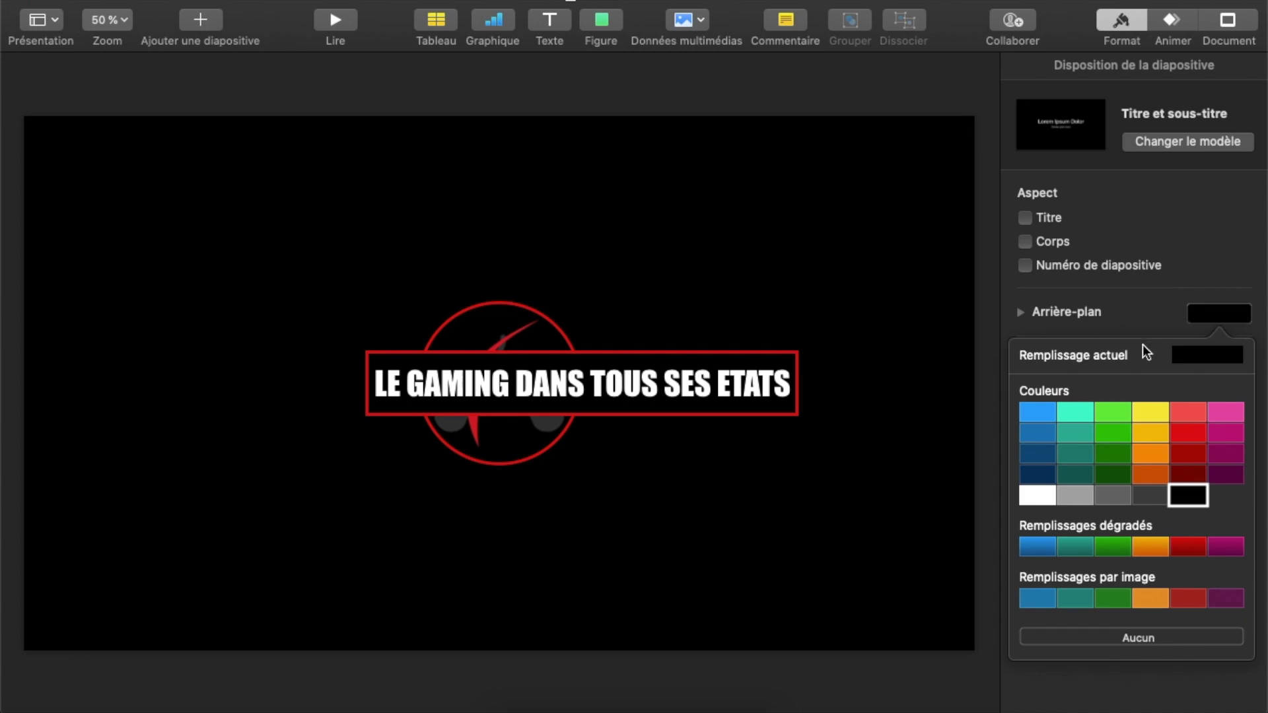
{"action": "left_click", "coordinate": [1105, 431]}
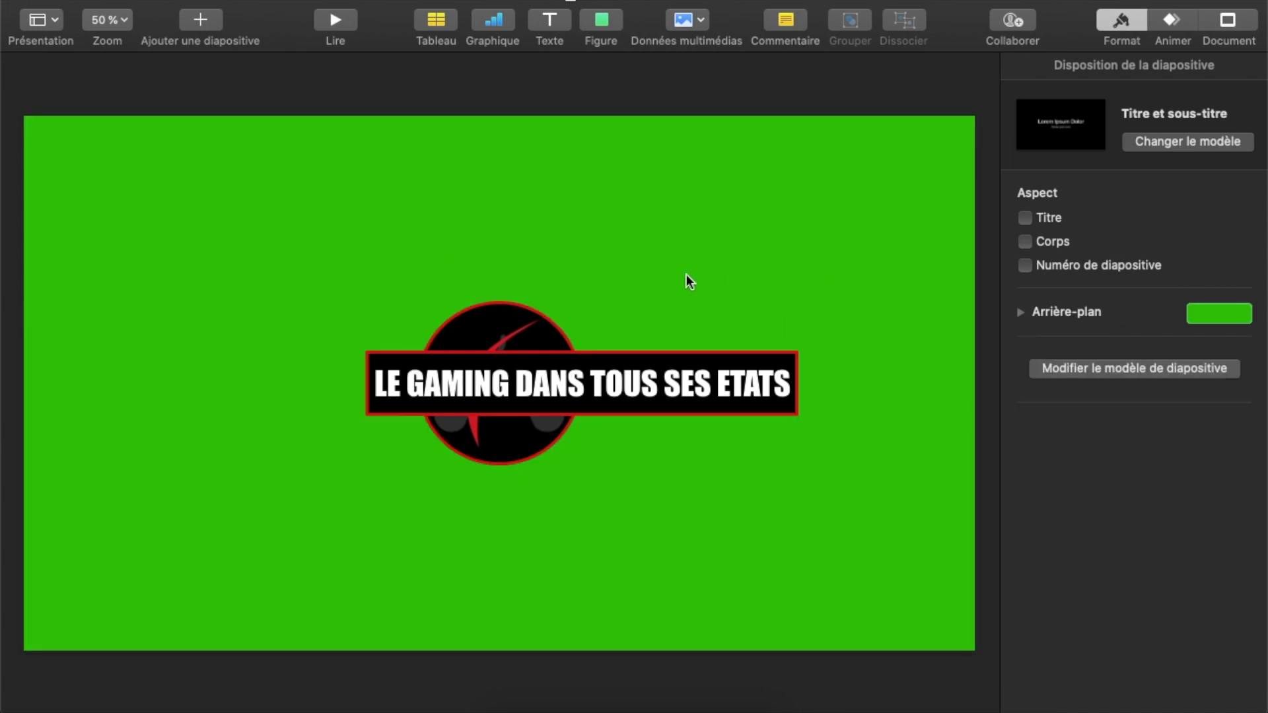
{"action": "left_click", "coordinate": [1207, 313]}
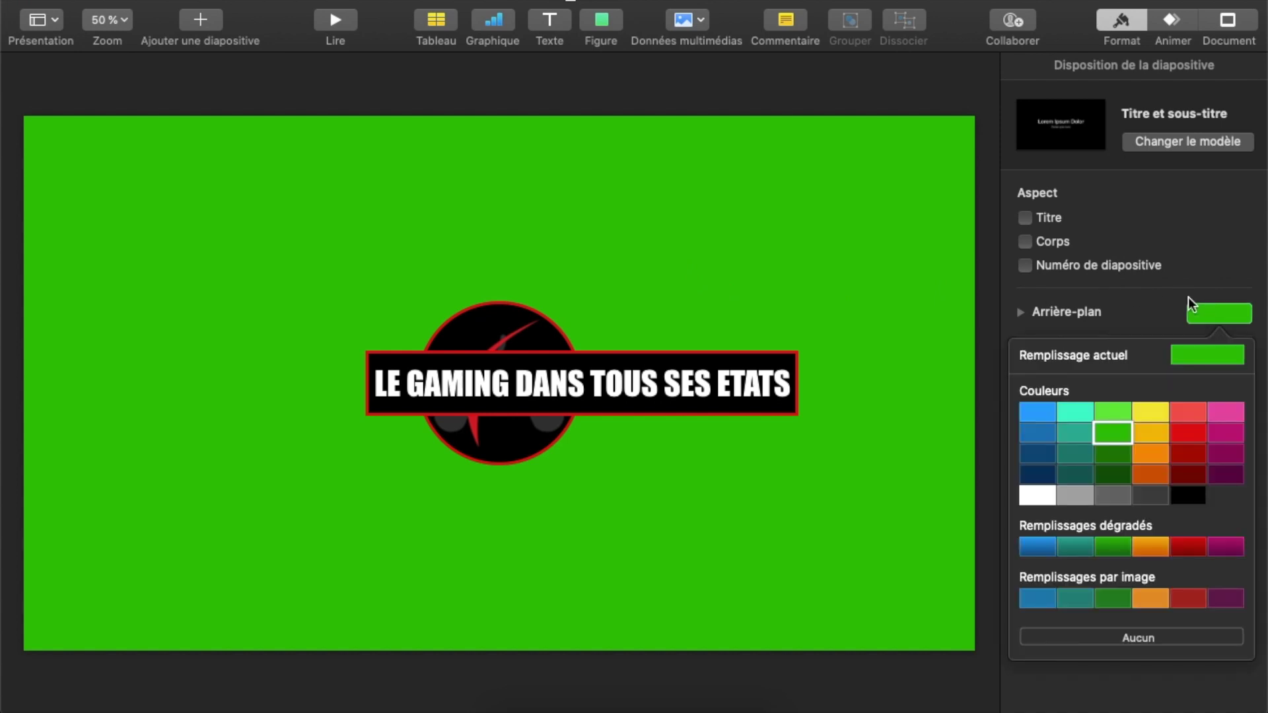
{"action": "left_click", "coordinate": [1188, 494]}
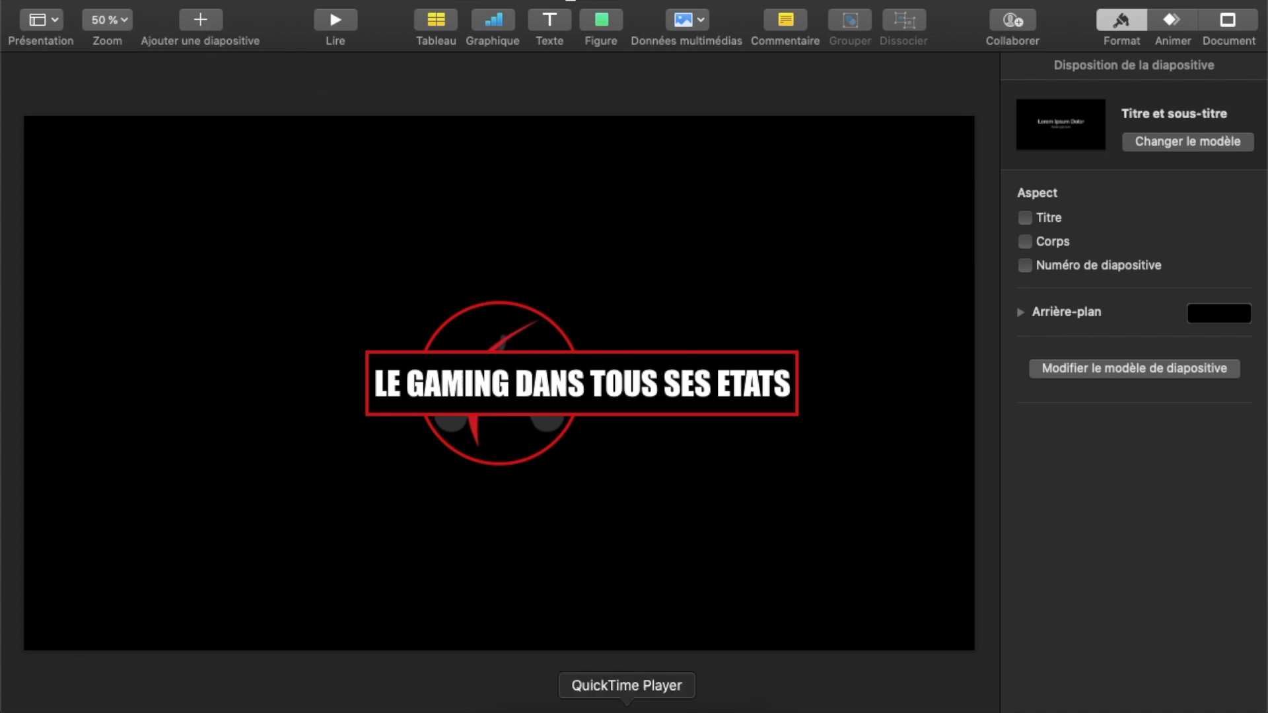
- Switch to iMovie and import the clip C0064.MP4 into the project
{"action": "left_click", "coordinate": [627, 708]}
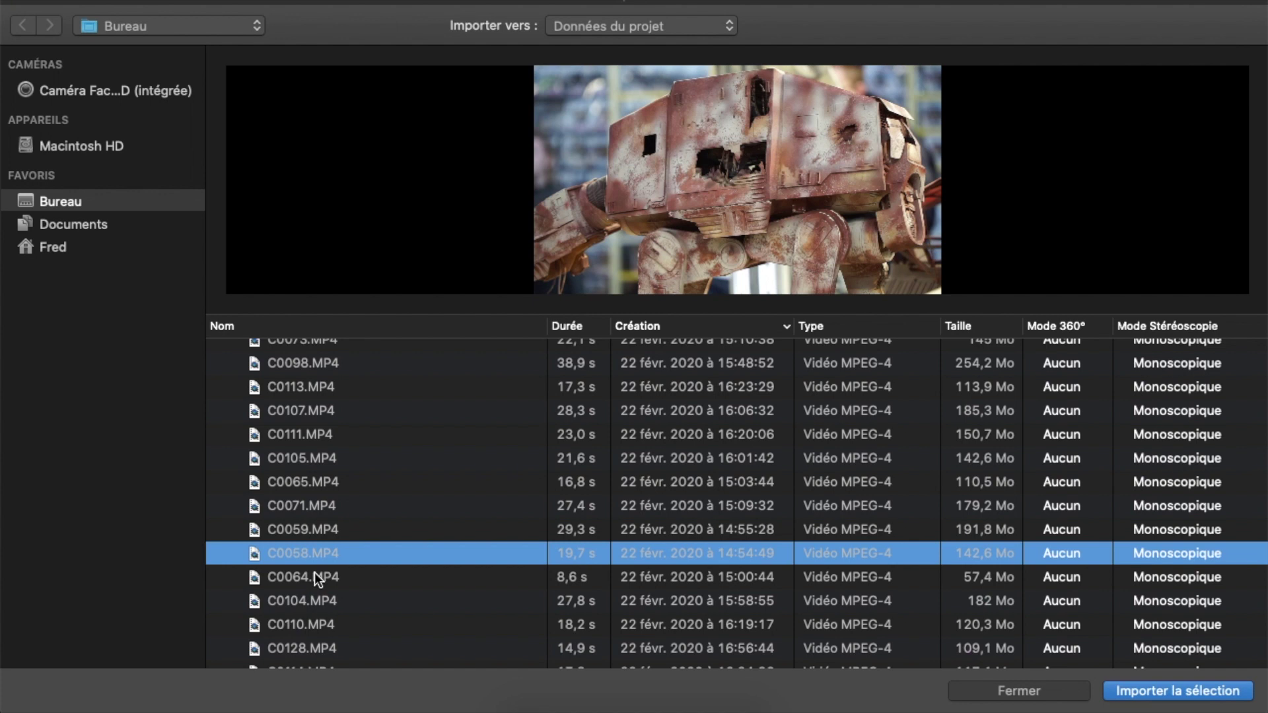
{"action": "left_click", "coordinate": [318, 580]}
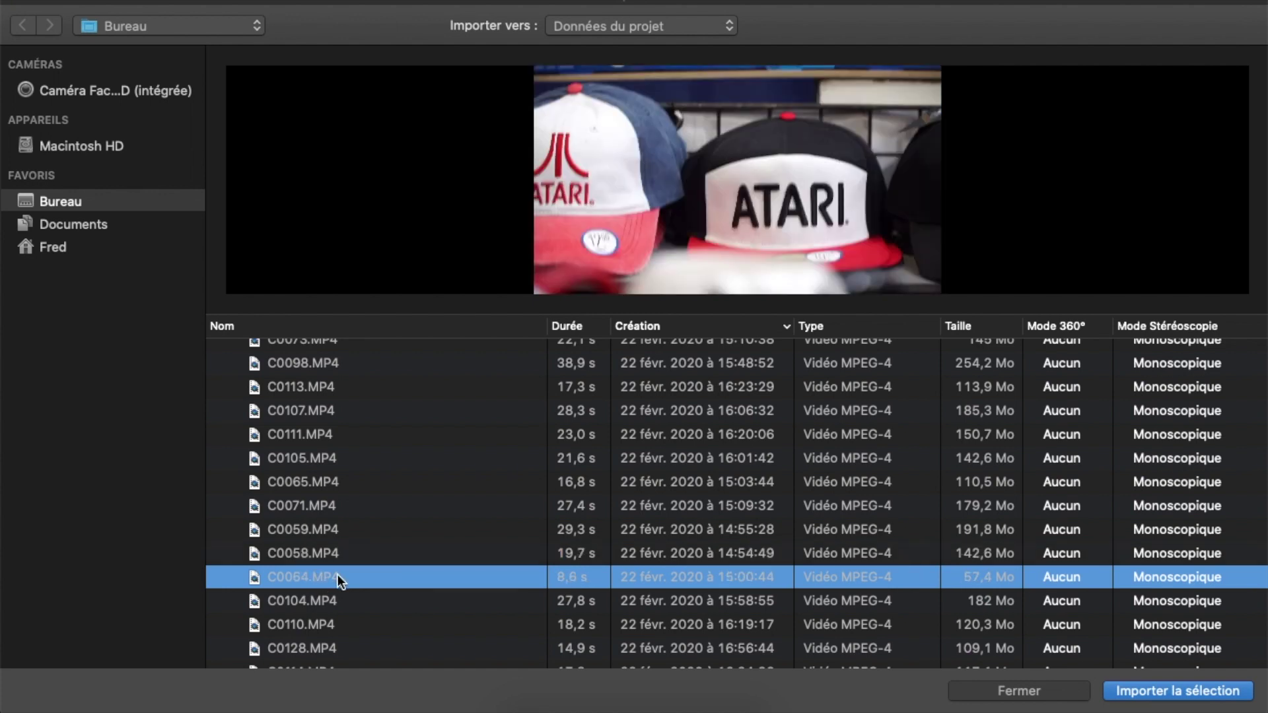
{"action": "left_click", "coordinate": [1161, 693]}
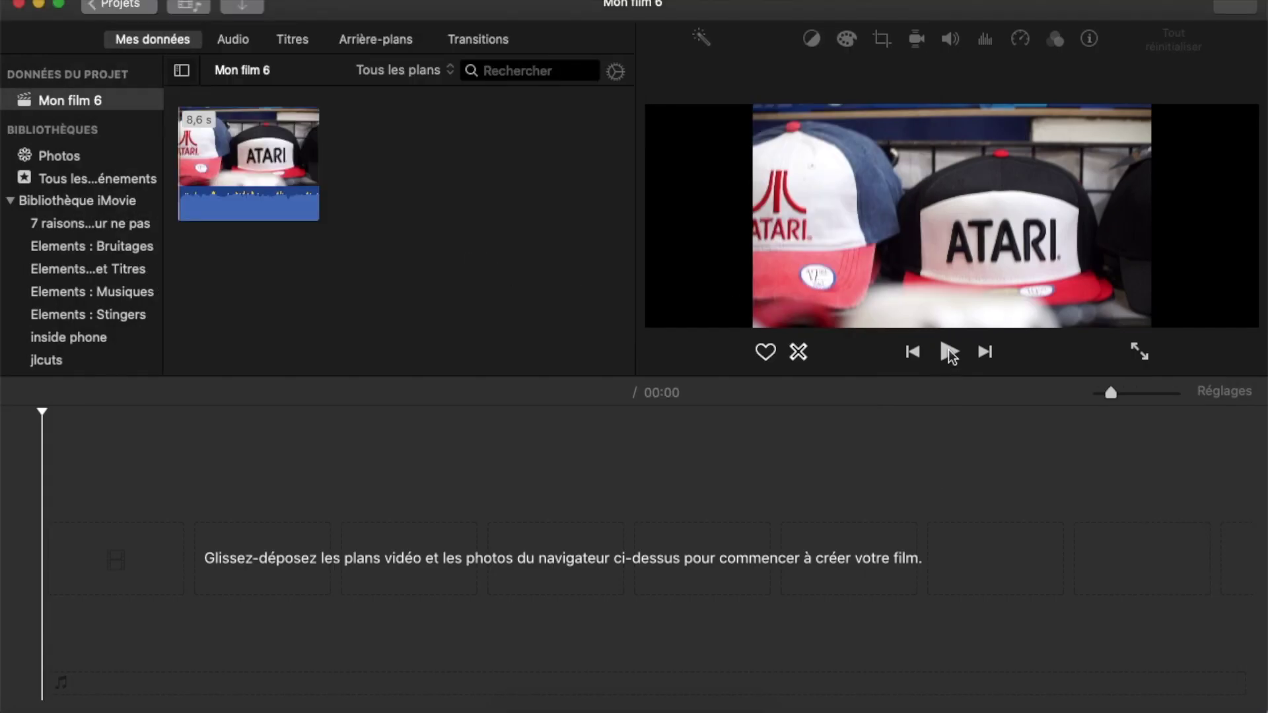
- Place the imported caps clip at the start of the timeline and mute its audio
{"action": "left_click", "coordinate": [257, 164]}
{"action": "left_click_drag", "start_coordinate": [227, 165], "coordinate": [51, 501]}
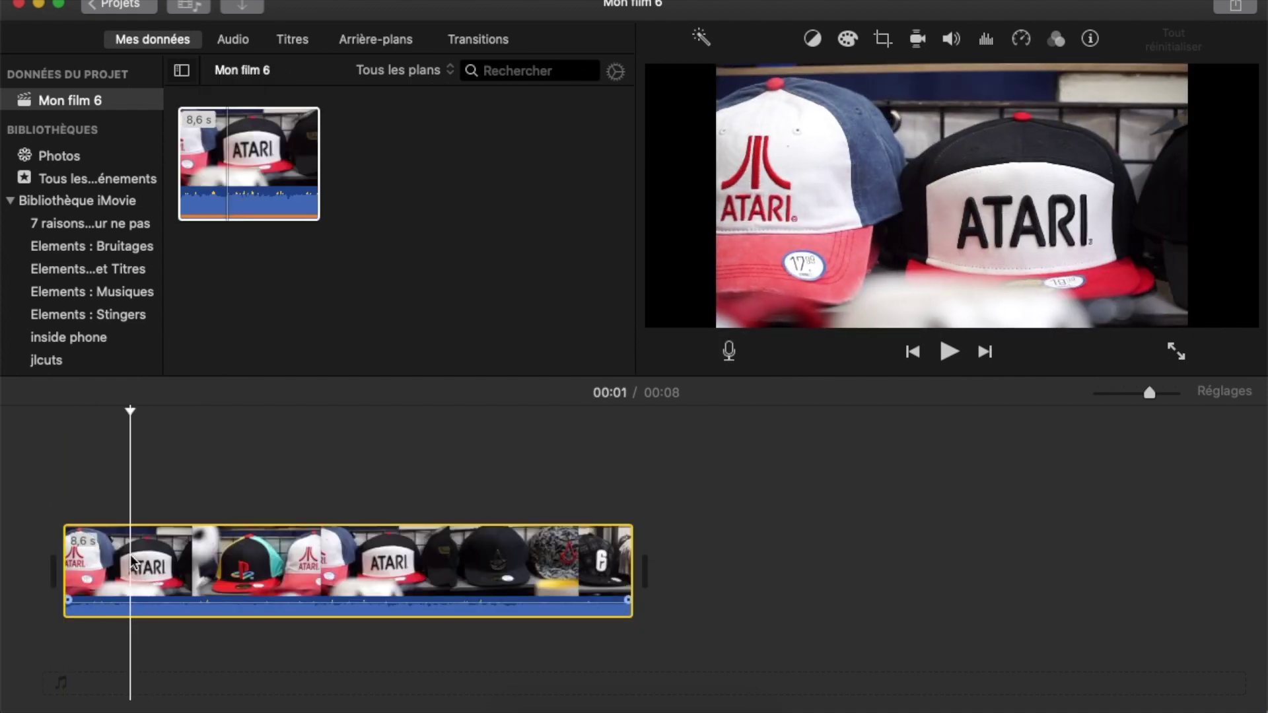
{"action": "right_click", "coordinate": [133, 563]}
{"action": "left_click", "coordinate": [198, 559]}
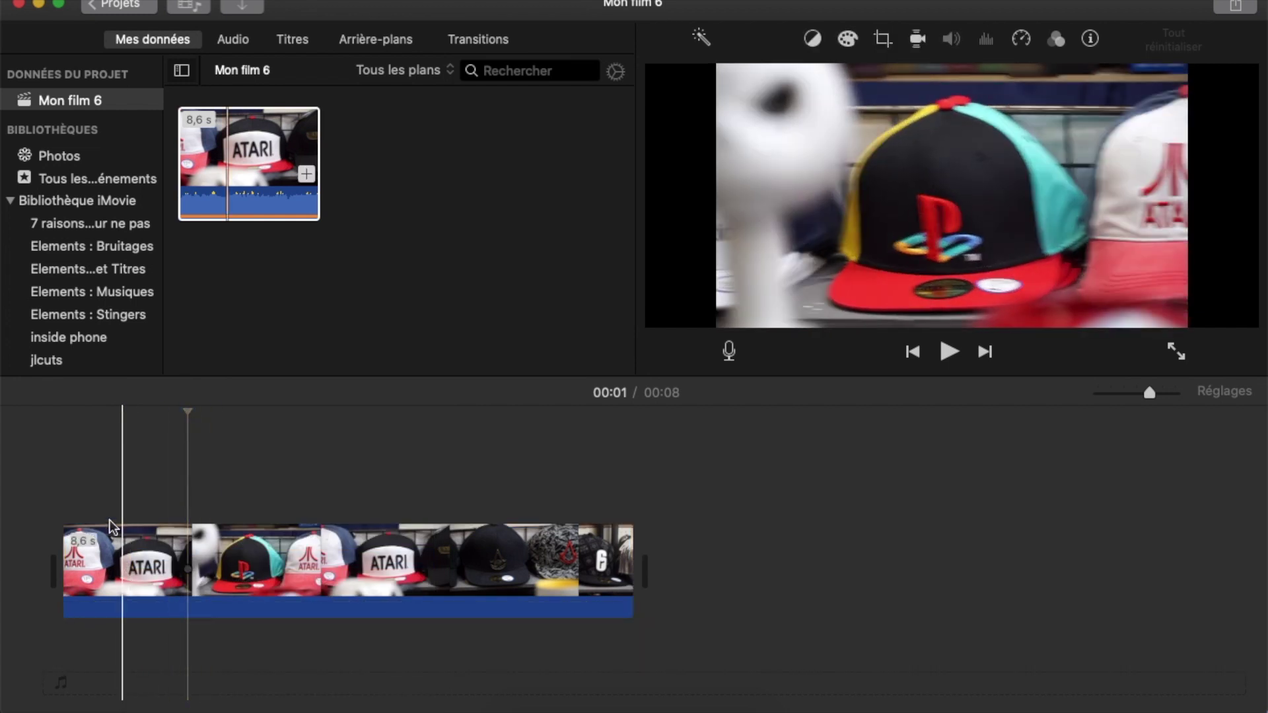
{"action": "left_click", "coordinate": [65, 515]}
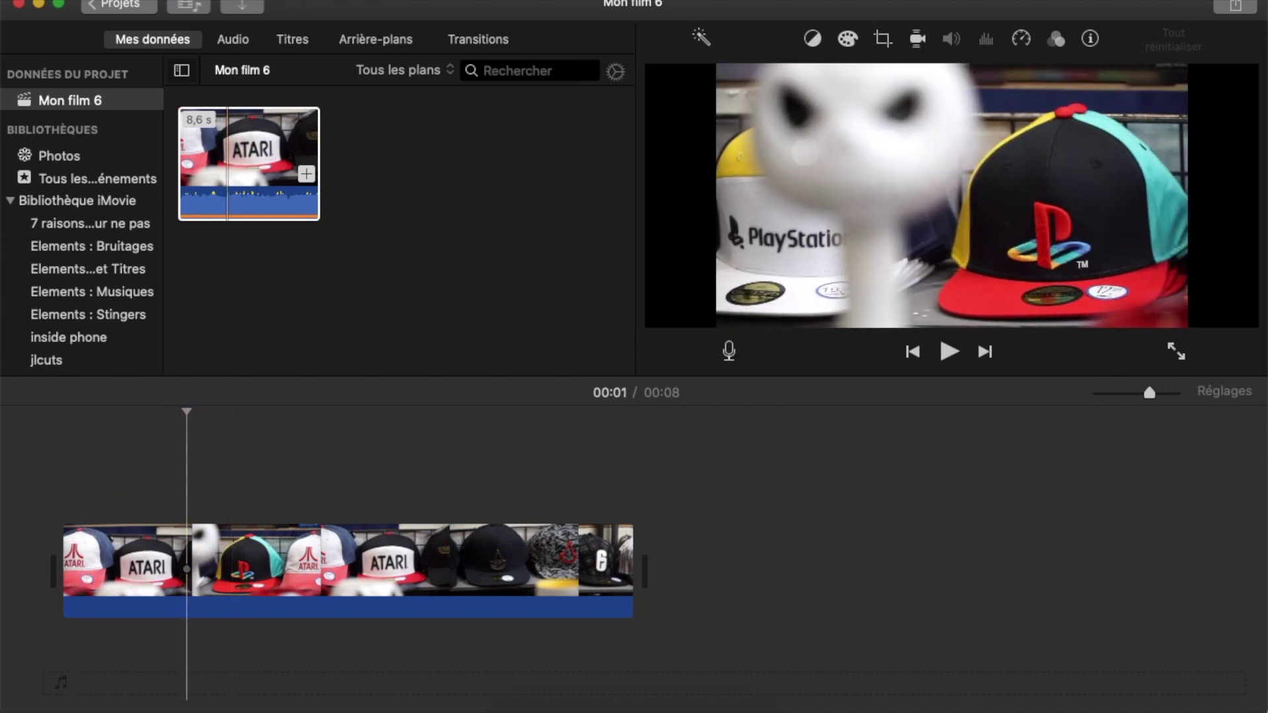
- Import the green-screen video "tuto lowthird" and place it on the timeline above the caps clip, near its start
{"action": "left_click", "coordinate": [243, 6]}
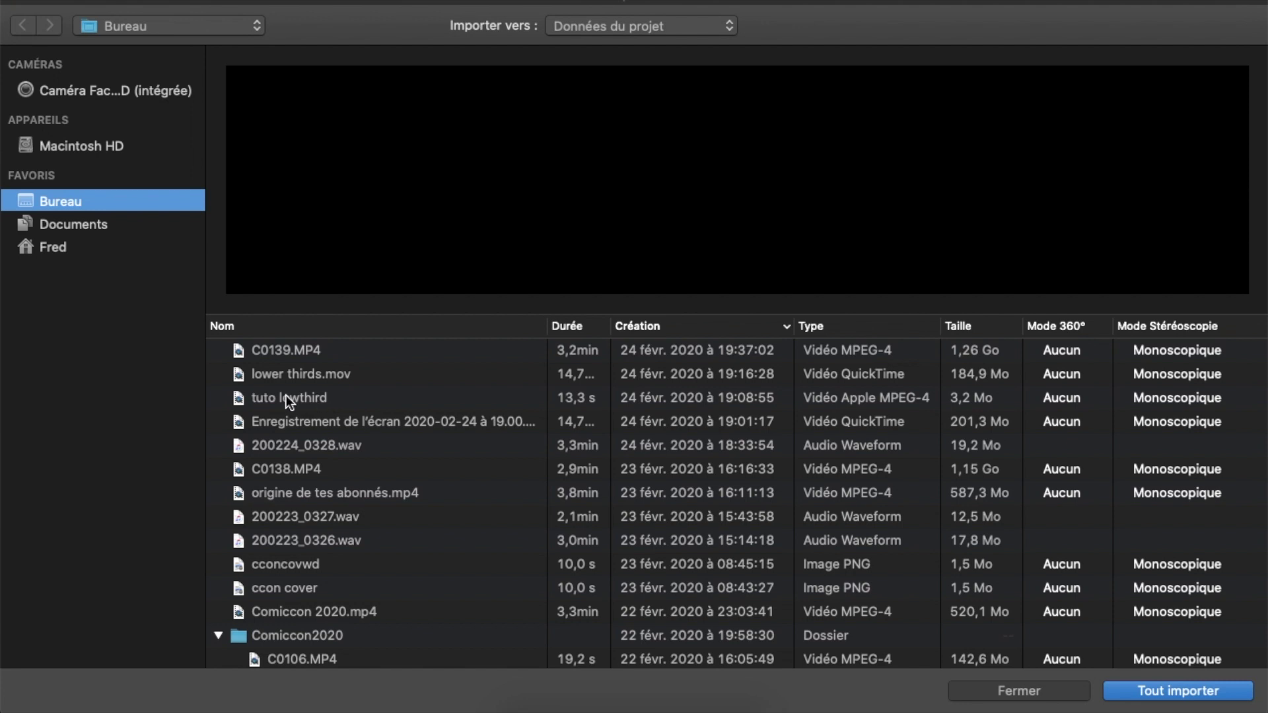
{"action": "left_click", "coordinate": [302, 399]}
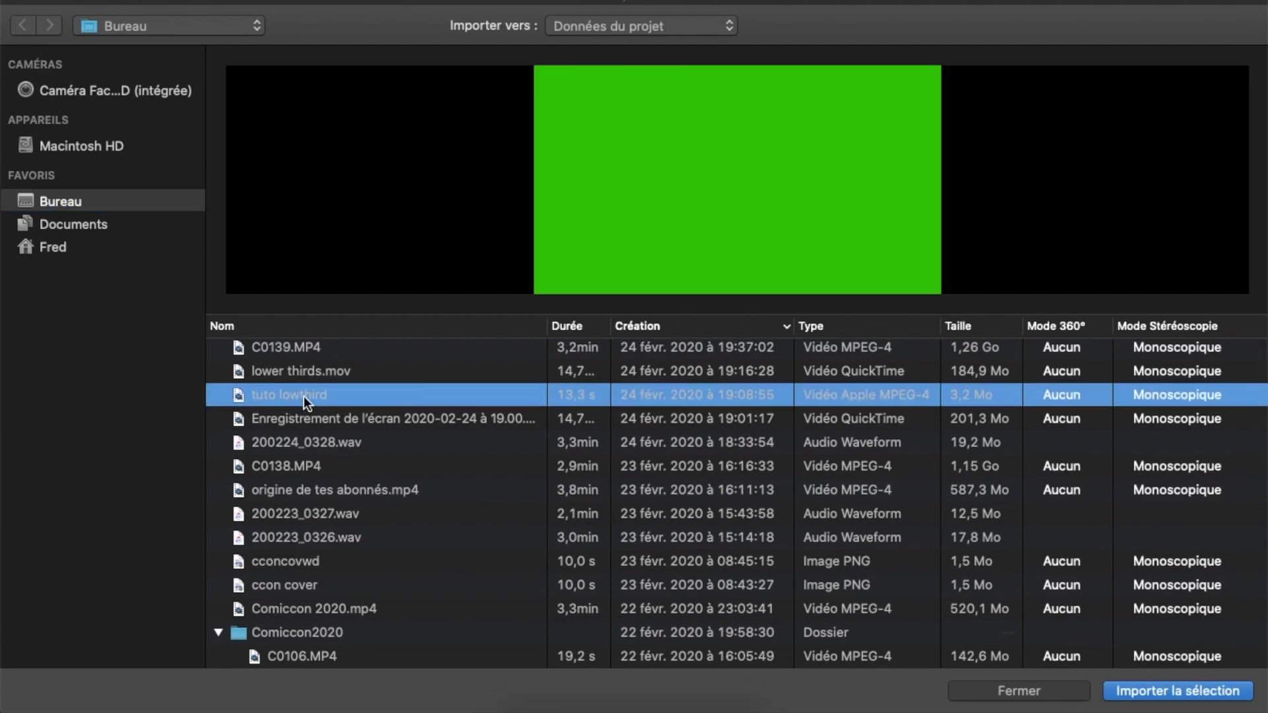
{"action": "double_click", "coordinate": [304, 396]}
{"action": "left_click_drag", "start_coordinate": [378, 139], "coordinate": [105, 462]}
{"action": "left_click", "coordinate": [176, 467]}
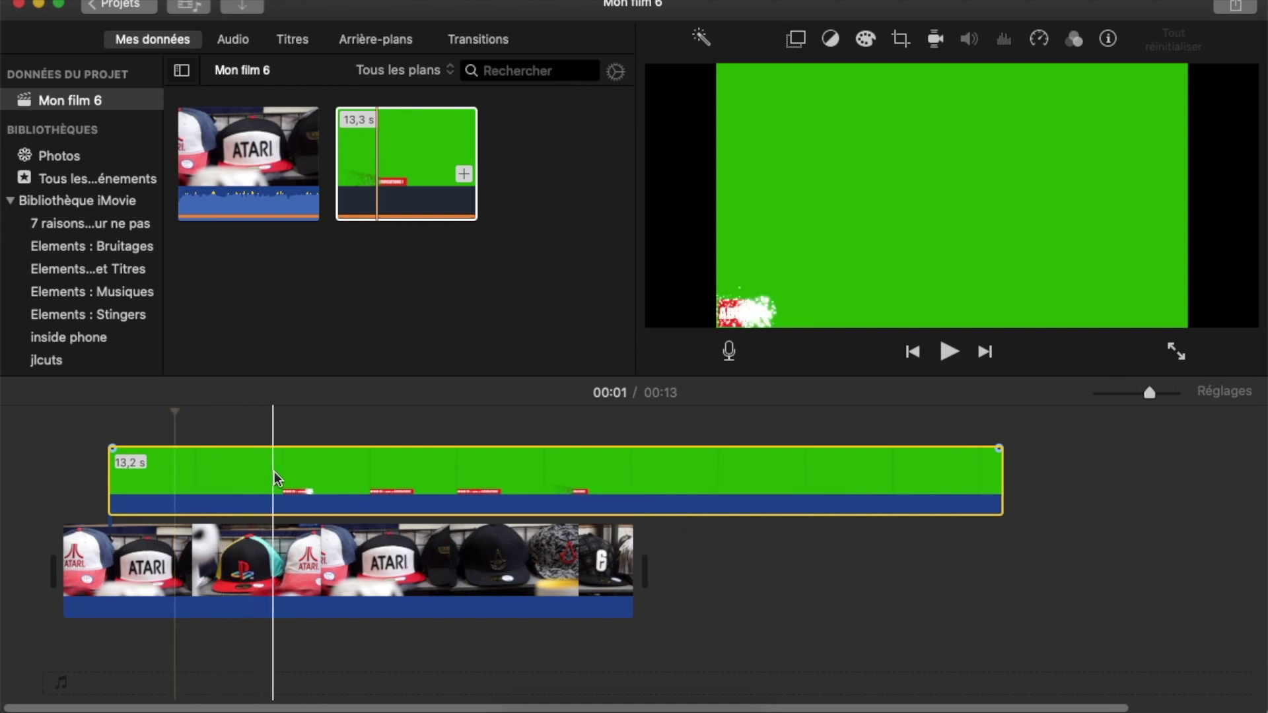
- Set the overlay mode of the banner clip above the caps footage to Écran vert/bleu
{"action": "left_click", "coordinate": [231, 476]}
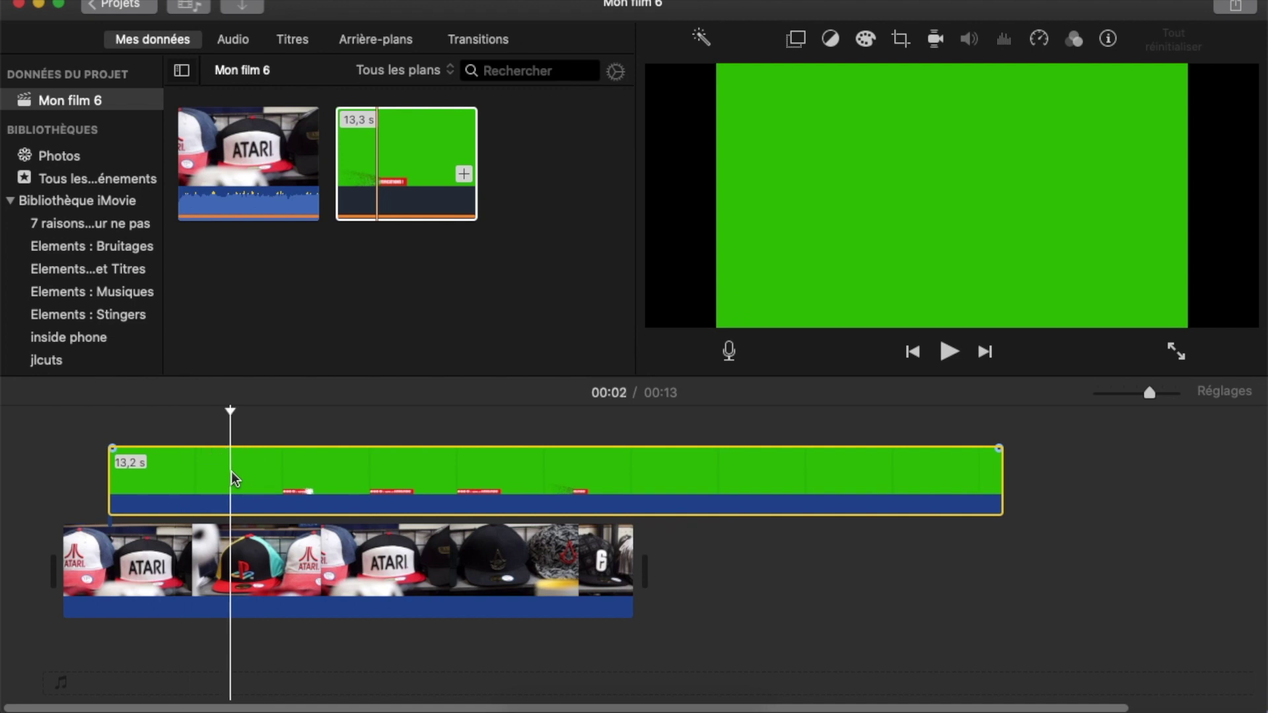
{"action": "left_click", "coordinate": [796, 41]}
{"action": "left_click", "coordinate": [743, 74]}
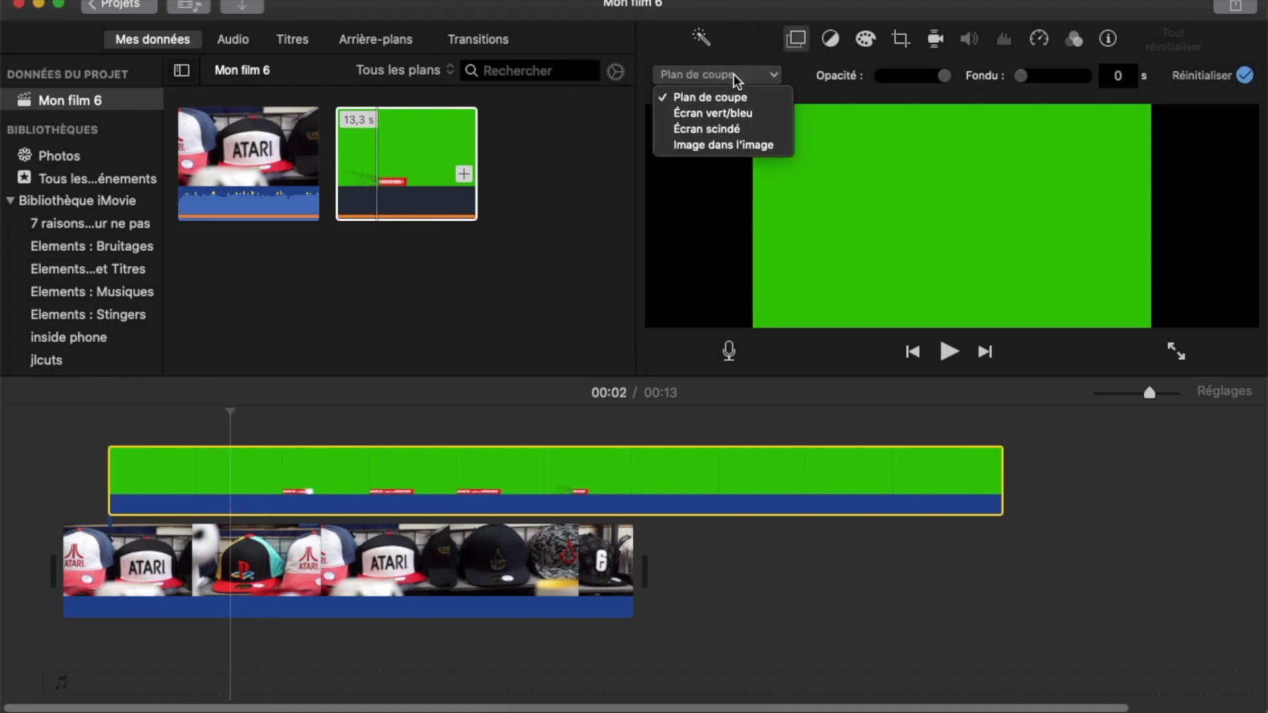
{"action": "left_click", "coordinate": [738, 114]}
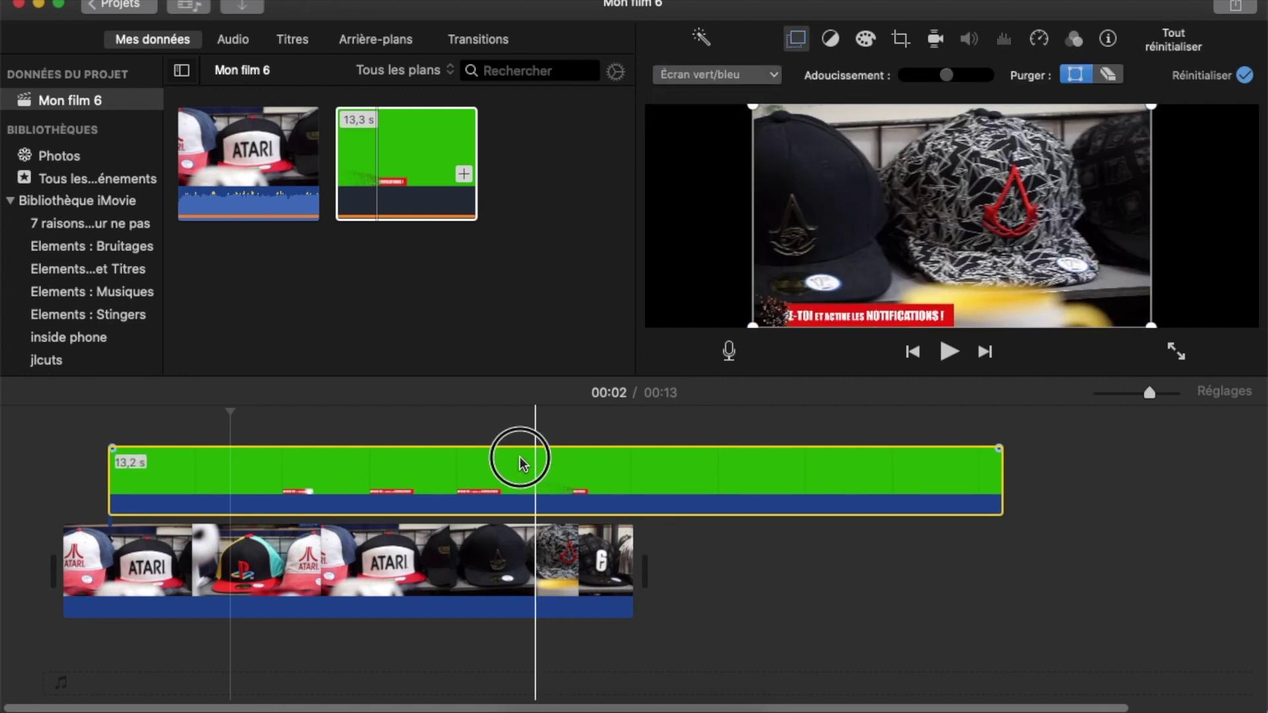
- Align the green-screen banner clip with the start of the caps footage and play the composite from the beginning
{"action": "left_click_drag", "start_coordinate": [520, 461], "coordinate": [484, 459]}
{"action": "left_click", "coordinate": [59, 430]}
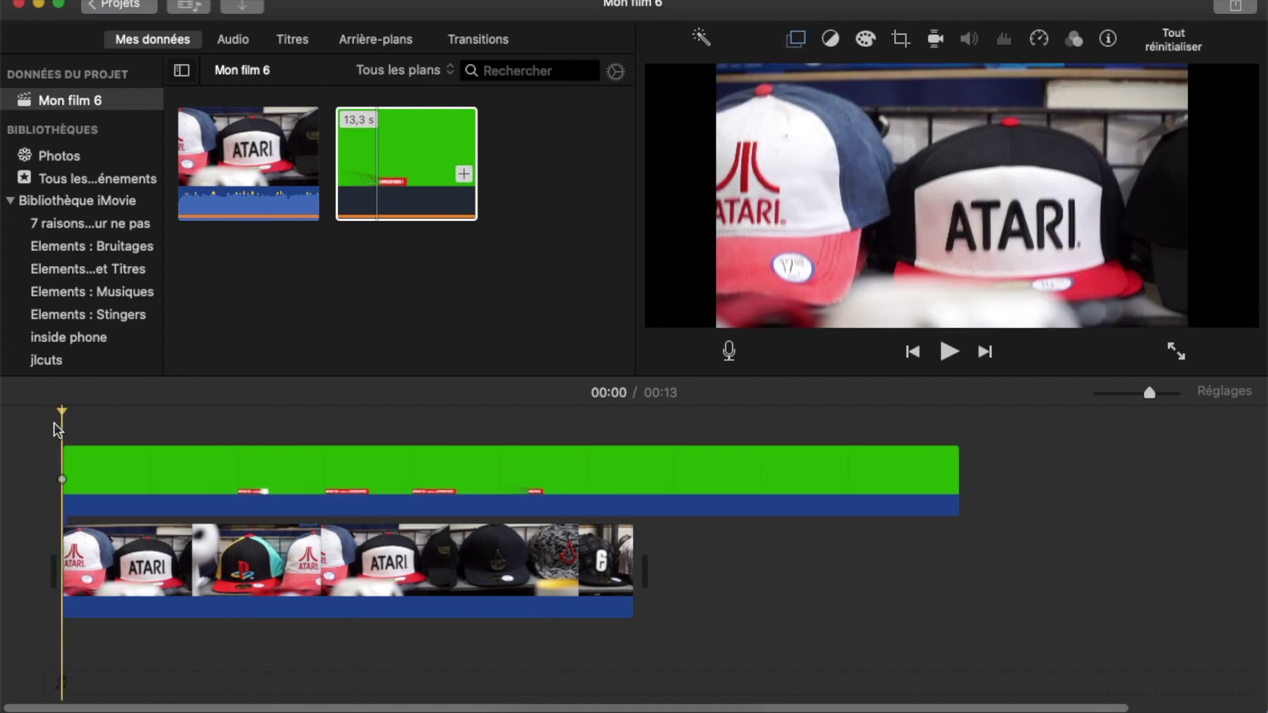
{"action": "key", "text": "space"}
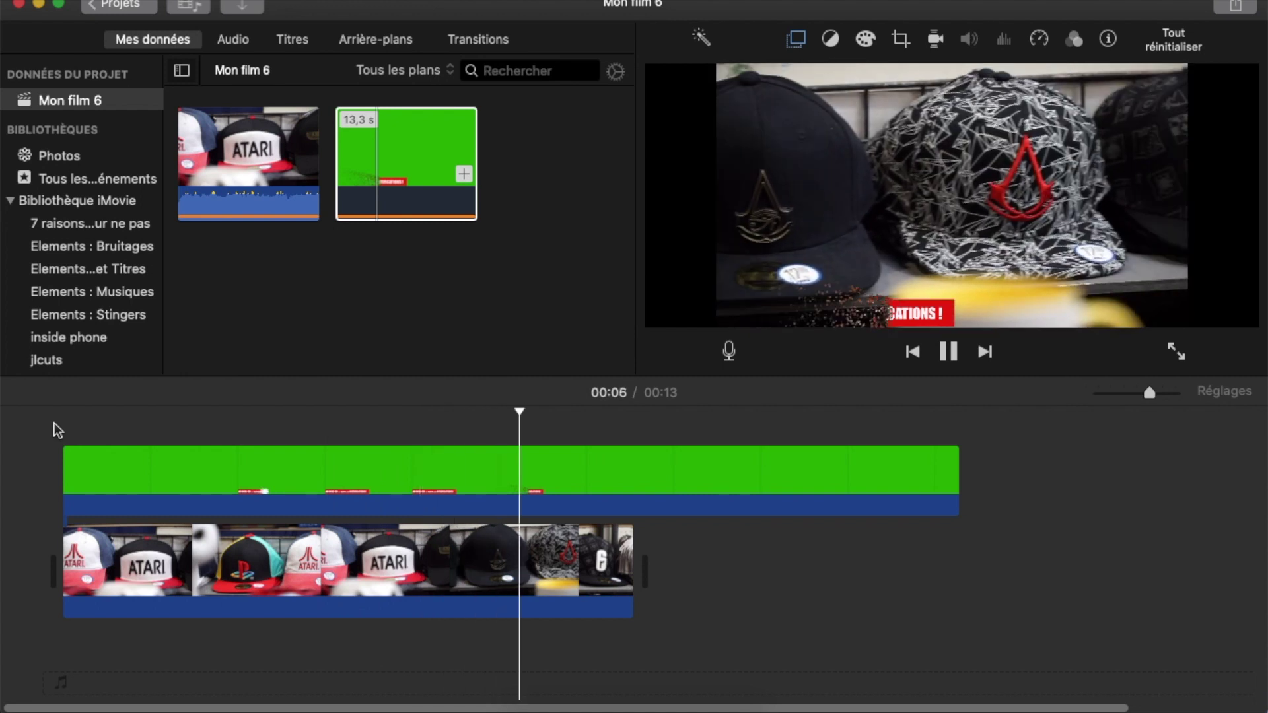
{"action": "key", "text": "space"}
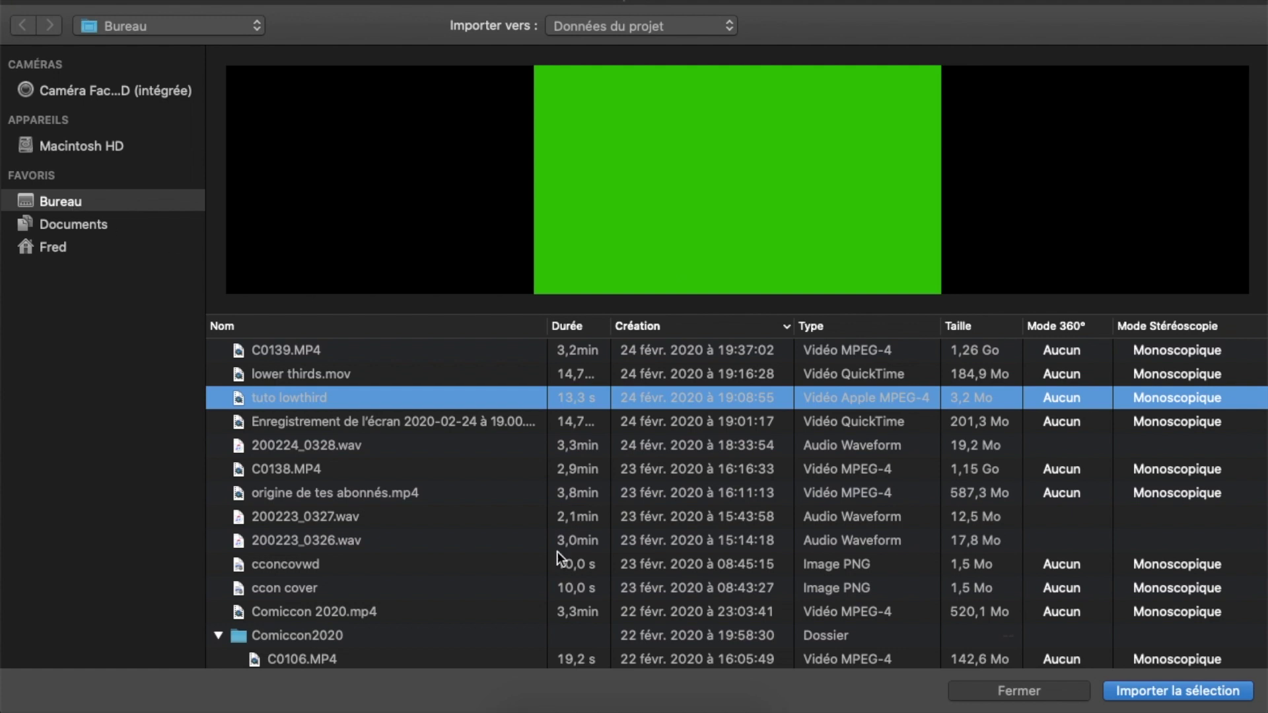
- Close the import window and insert the 7.6 s title animation from the Elements : CTA et Titres event before the caps clip
{"action": "left_click", "coordinate": [1020, 691]}
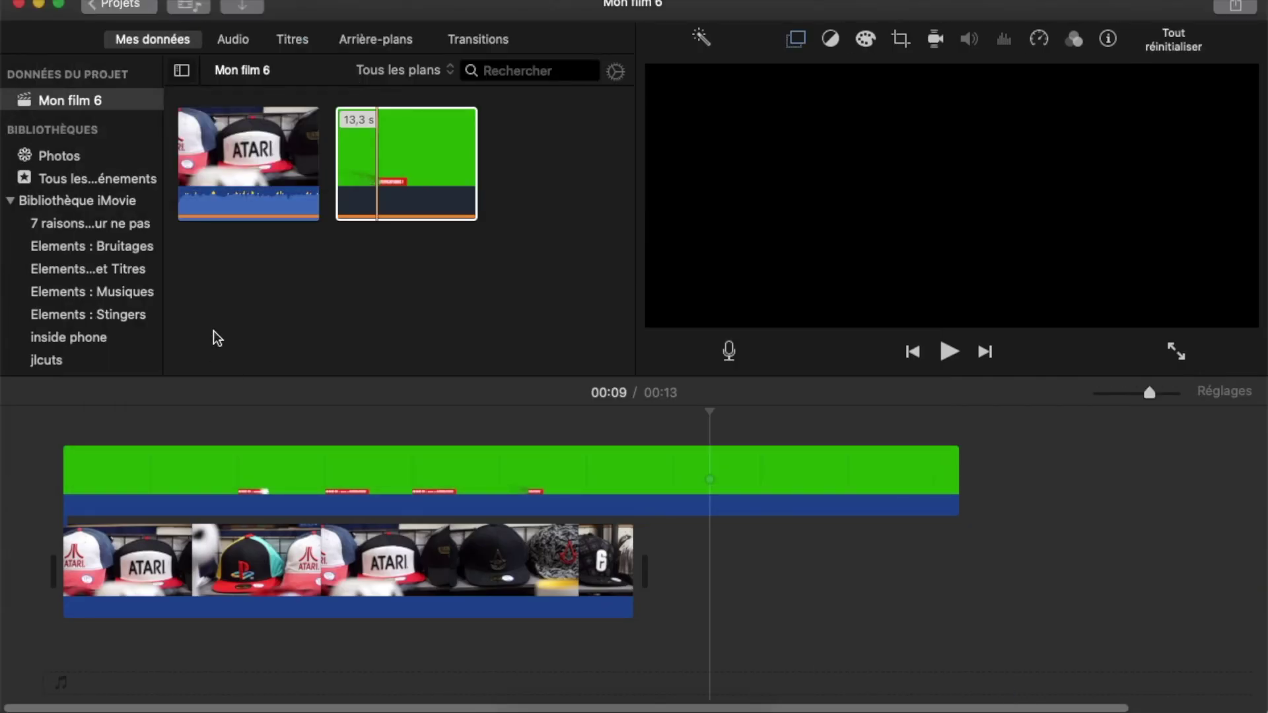
{"action": "left_click", "coordinate": [98, 270]}
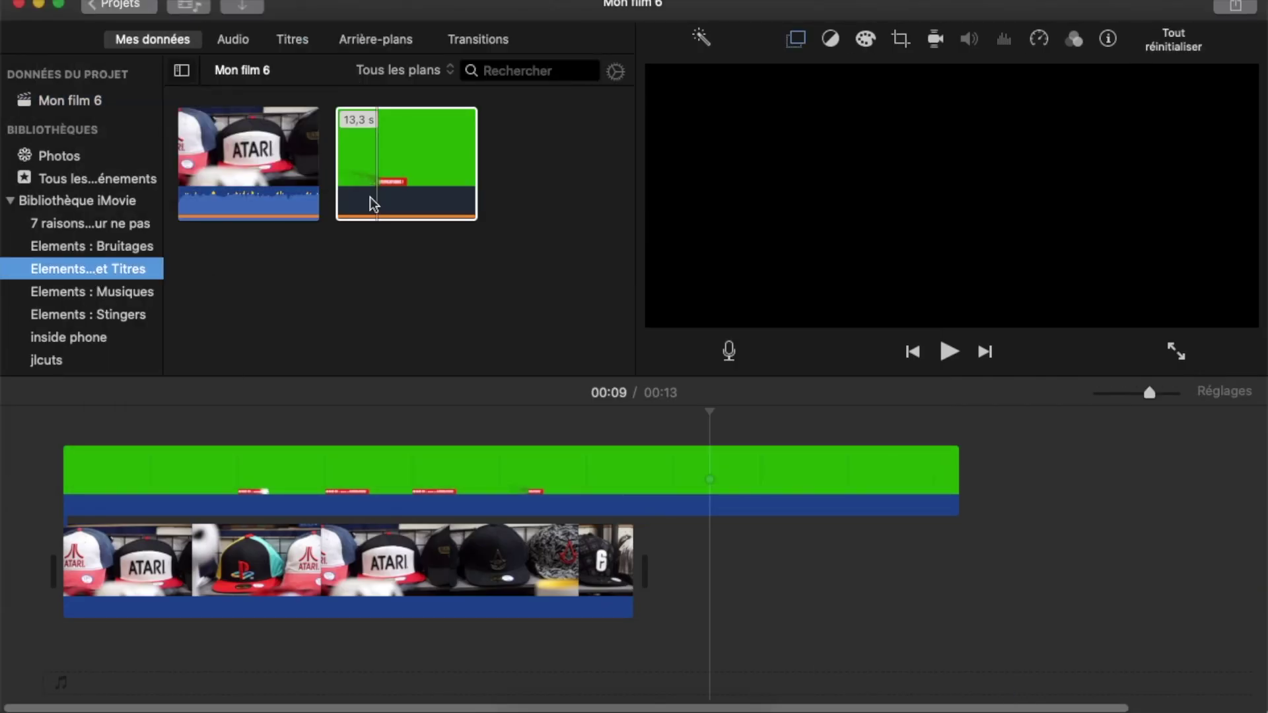
{"action": "scroll", "coordinate": [325, 206], "scroll_direction": "down", "scroll_amount": 5}
{"action": "left_click", "coordinate": [284, 289]}
{"action": "left_click_drag", "start_coordinate": [284, 288], "coordinate": [48, 546]}
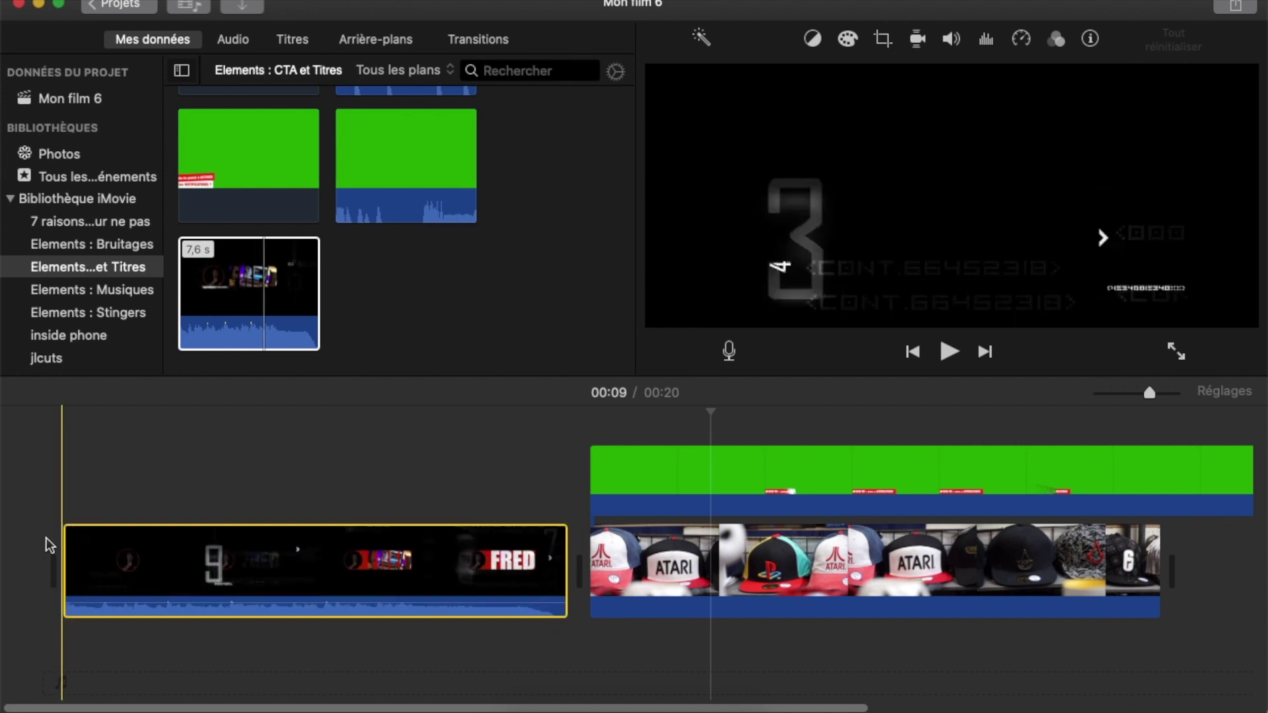
- Detach the audio of the title animation at the start of the timeline and delete it
{"action": "left_click", "coordinate": [245, 541]}
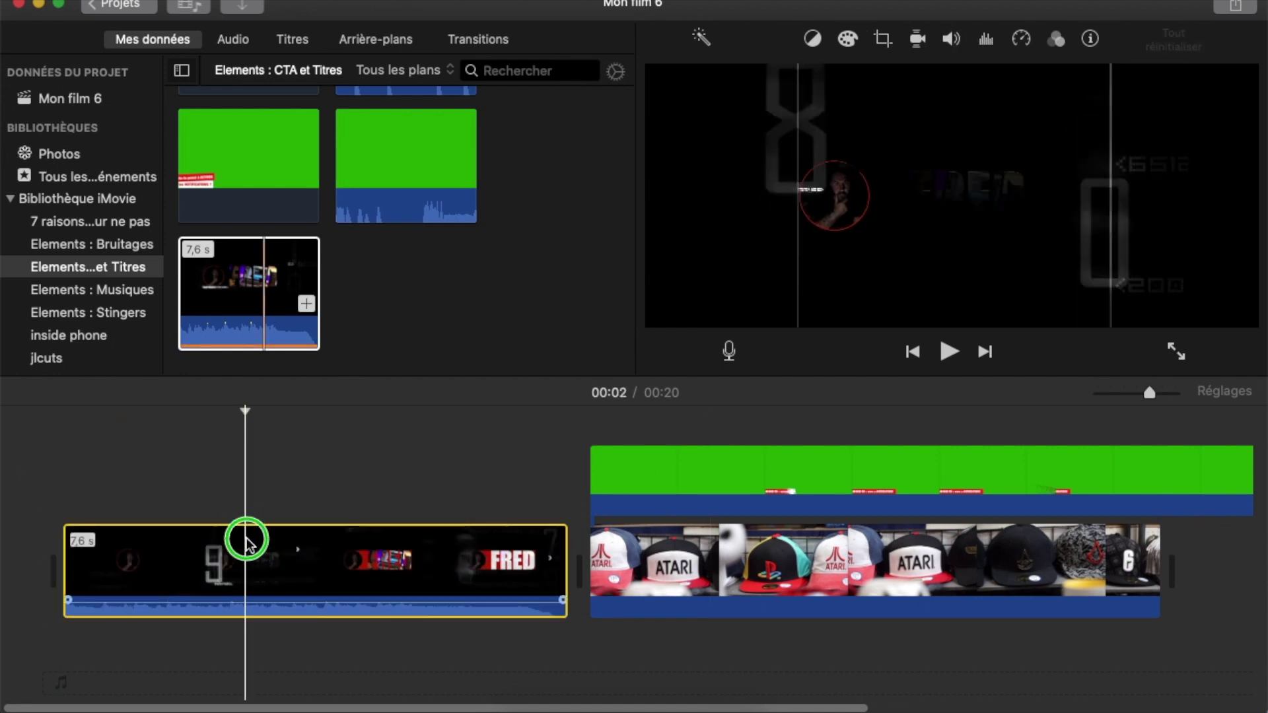
{"action": "right_click", "coordinate": [246, 540]}
{"action": "left_click", "coordinate": [350, 560]}
{"action": "left_click", "coordinate": [309, 641]}
{"action": "key", "text": "Delete"}
- Play the timeline from the start to review the title animation and the banner over the caps footage
{"action": "left_click", "coordinate": [31, 492]}
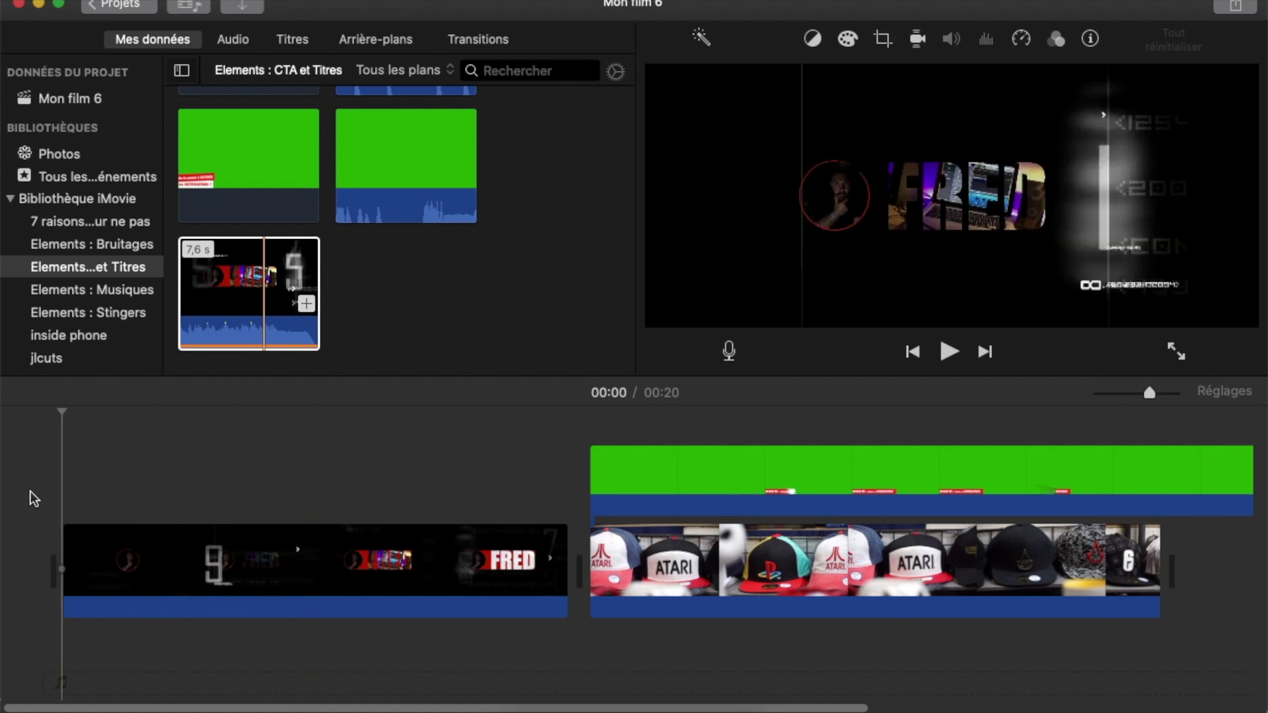
{"action": "key", "text": "space"}
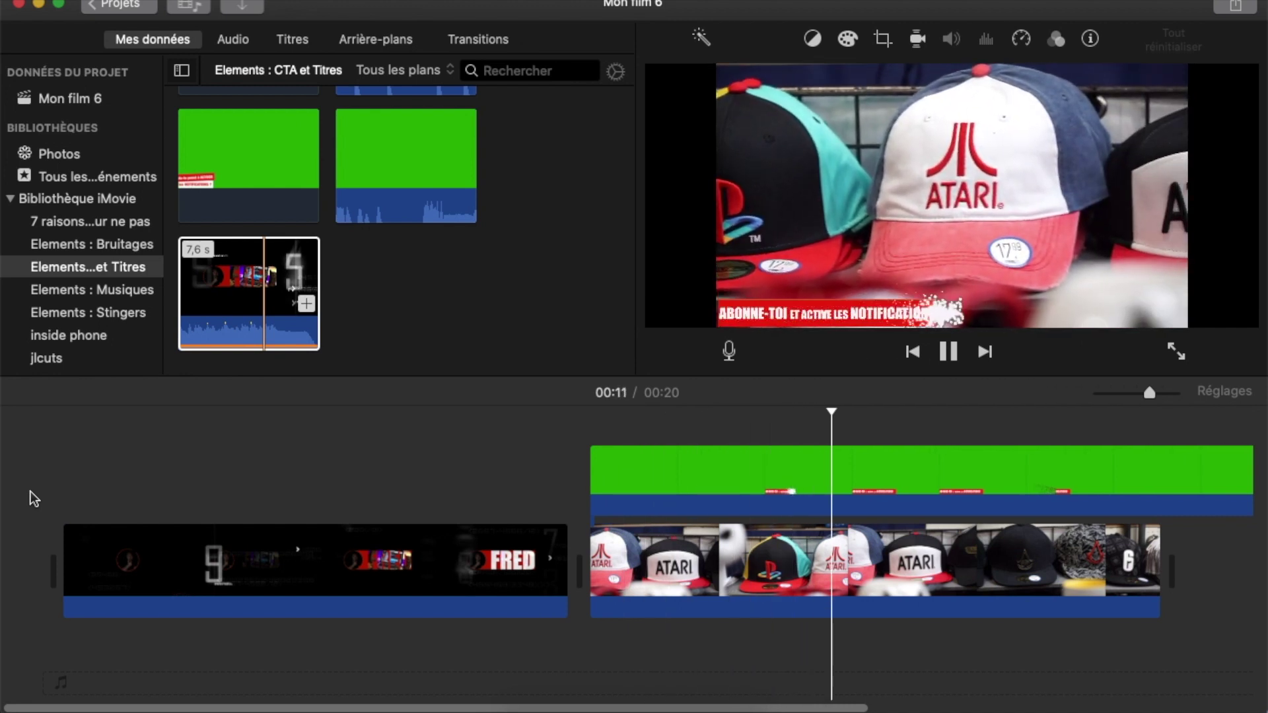
{"action": "key", "text": "space"}
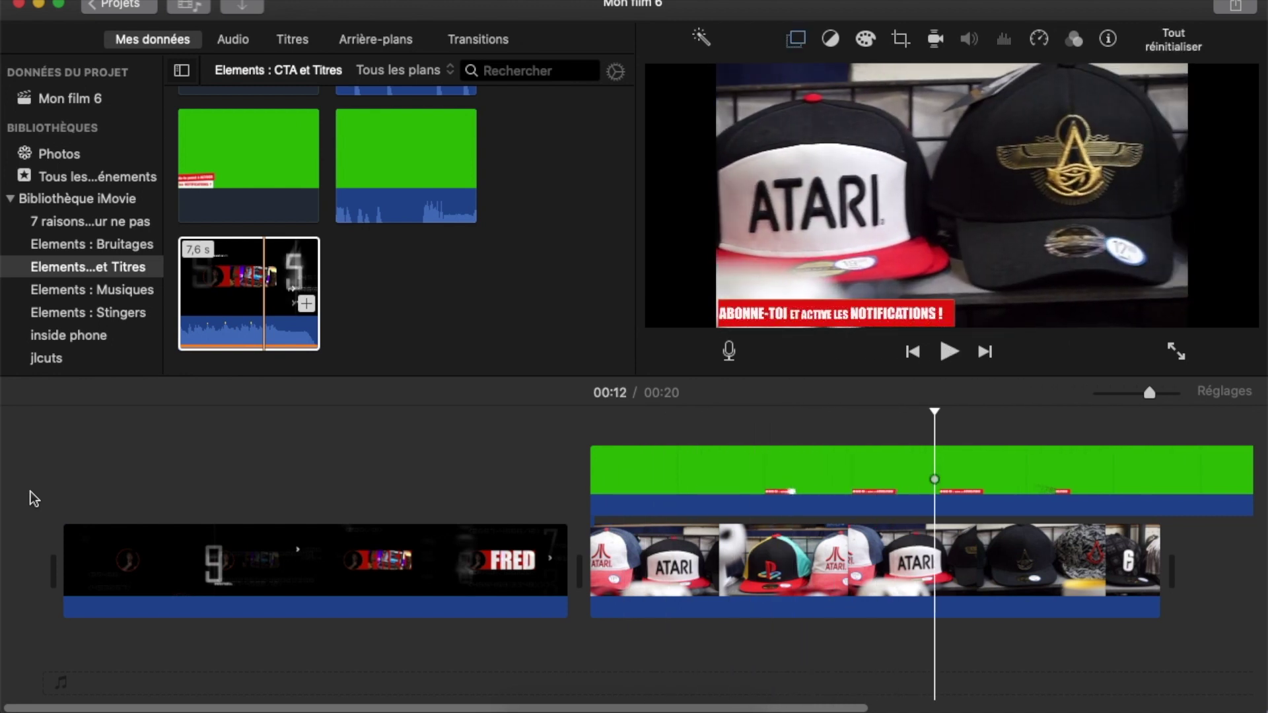